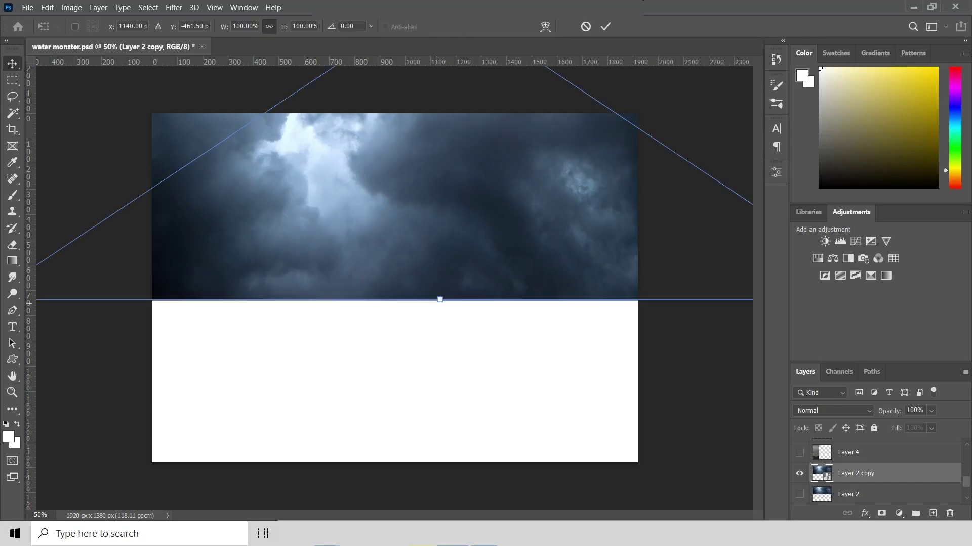
- Shrink the storm-cloud image into the top-left and move a copy right to fill the strip
{"action": "mouse_move", "coordinate": [633, 395]}
{"action": "left_mouse_down"}
{"action": "mouse_move", "coordinate": [515, 356]}
{"action": "mouse_move", "coordinate": [413, 287]}
{"action": "left_mouse_up"}
{"action": "key", "text": "Return"}
{"action": "left_click_drag", "start_coordinate": [326, 202], "coordinate": [556, 202]}
- Mask the cloud copy and brush away the seam between the two copies
{"action": "left_click", "coordinate": [881, 513]}
{"action": "key", "text": "b"}
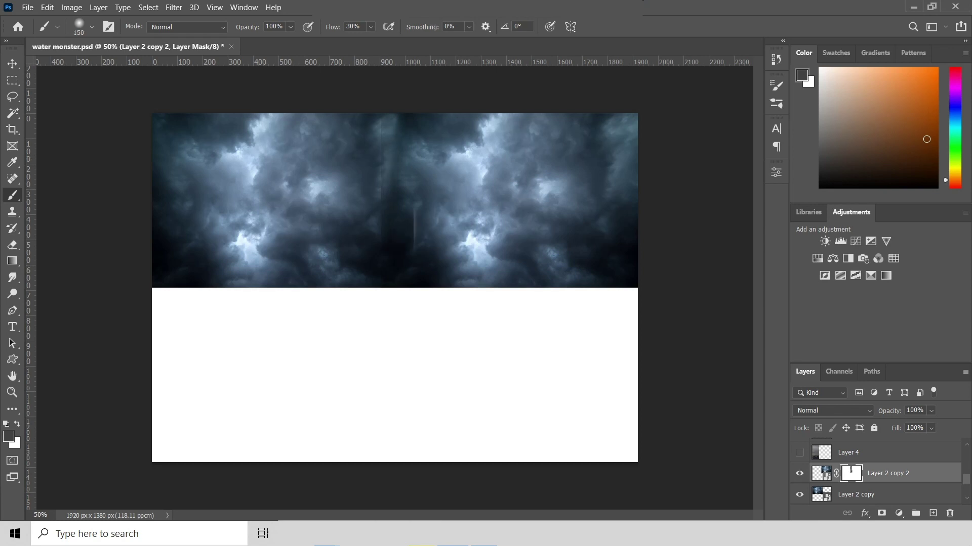
{"action": "key", "text": "d"}
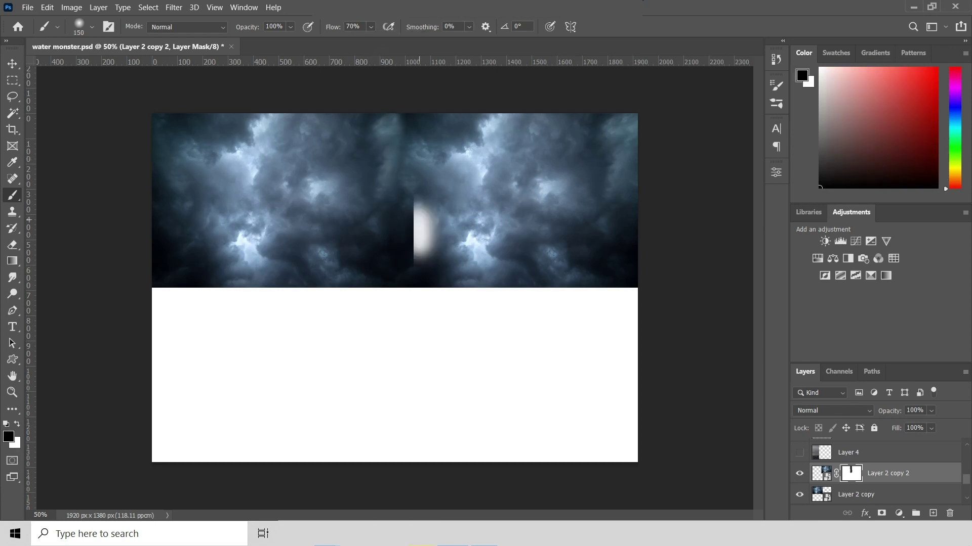
{"action": "key", "text": "v"}
- Merge the visible cloud layers into a single layer
{"action": "right_click", "coordinate": [886, 495]}
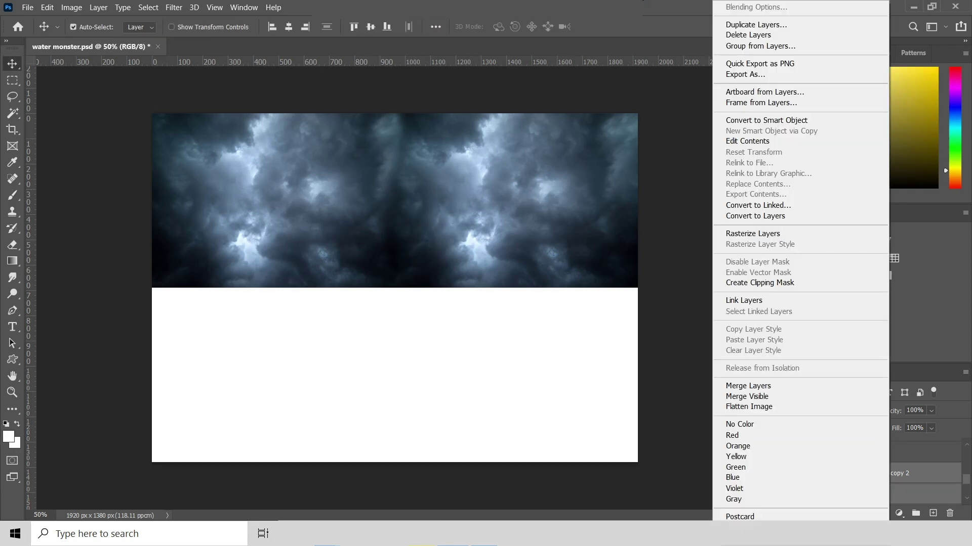
{"action": "left_click", "coordinate": [886, 452]}
{"action": "right_click", "coordinate": [886, 453]}
{"action": "left_click", "coordinate": [744, 372], "text": "alt"}
- Add a Curves adjustment above the clouds and bend the curve to shift their tones
{"action": "left_click", "coordinate": [799, 453]}
{"action": "left_click", "coordinate": [860, 471]}
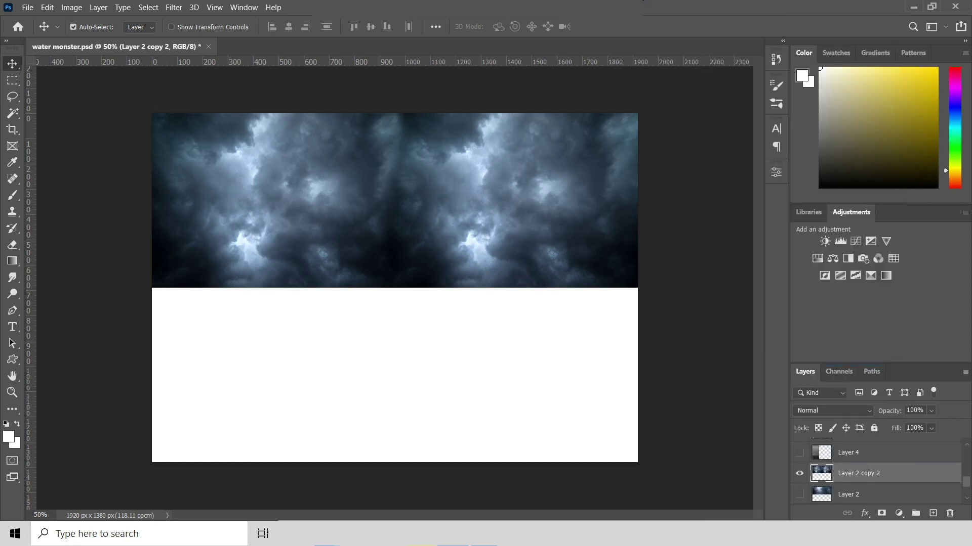
{"action": "left_click", "coordinate": [855, 241]}
{"action": "mouse_move", "coordinate": [679, 302]}
{"action": "left_mouse_down"}
{"action": "mouse_move", "coordinate": [679, 320]}
{"action": "mouse_move", "coordinate": [651, 291]}
{"action": "left_mouse_up"}
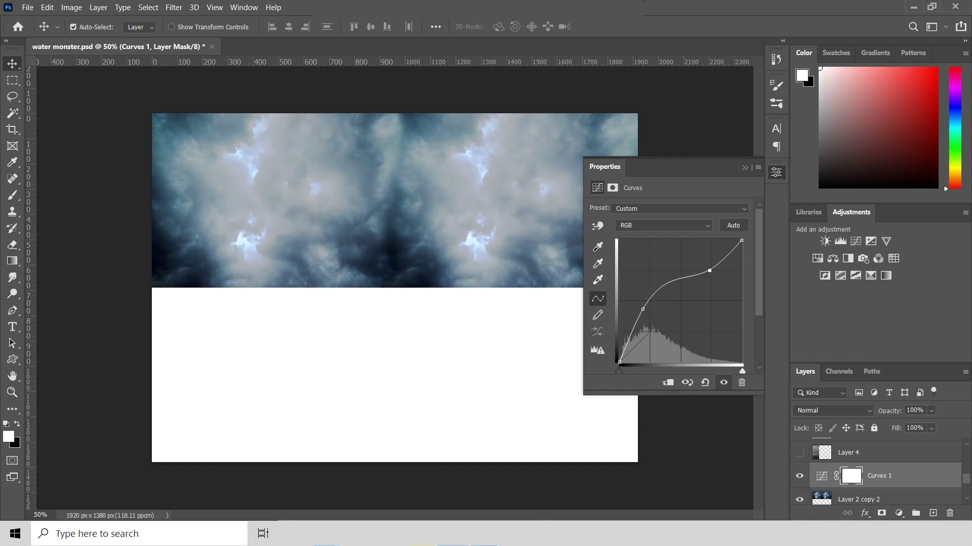
- Rework the Curves points, raising the black point to lighten the clouds
{"action": "left_click_drag", "start_coordinate": [643, 309], "coordinate": [709, 270]}
{"action": "left_click", "coordinate": [860, 499]}
{"action": "left_click", "coordinate": [881, 476]}
{"action": "left_click_drag", "start_coordinate": [619, 362], "coordinate": [620, 334]}
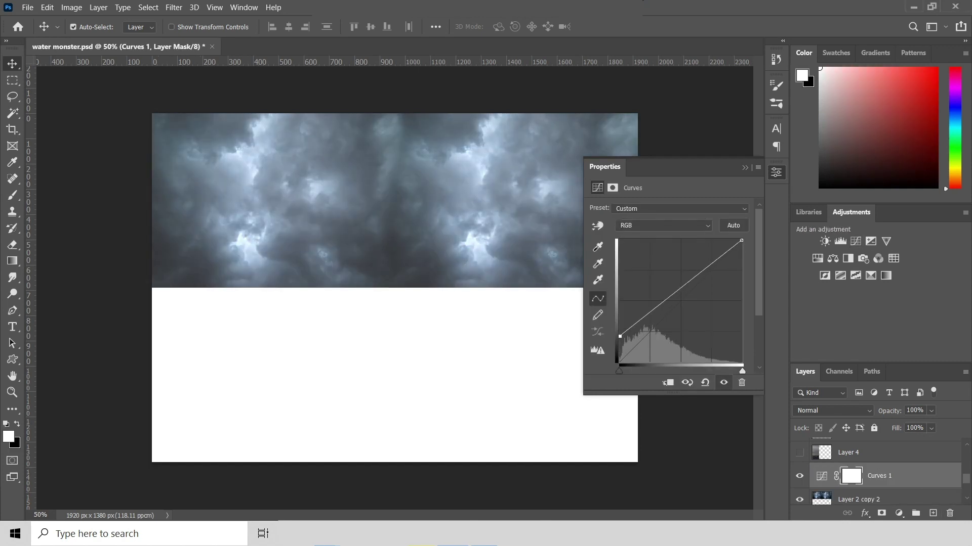
- Clip the Curves to the clouds, invert its mask, and paint the lightening back mid-canvas
{"action": "key", "text": "ctrl+alt+g"}
{"action": "key", "text": "ctrl+i"}
{"action": "key", "text": "b"}
{"action": "left_click_drag", "start_coordinate": [394, 230], "coordinate": [400, 274]}
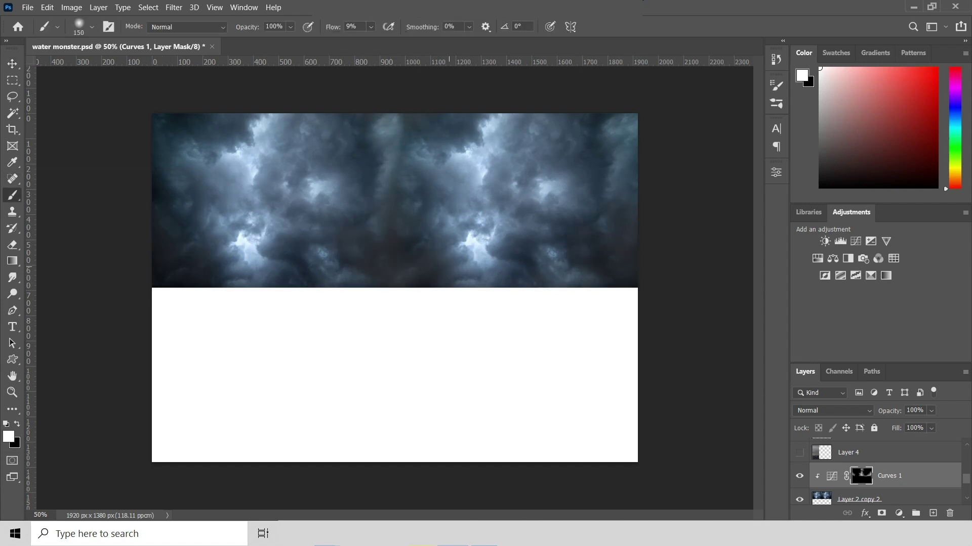
- Merge the Curves into the cloud layer and softly fade the clouds' bottom edge to white
{"action": "key", "text": "alt+bracketleft"}
{"action": "key", "text": "ctrl+alt+z"}
{"action": "key", "text": "ctrl+alt+z"}
{"action": "key", "text": "ctrl+alt+z"}
{"action": "left_click_drag", "start_coordinate": [152, 278], "coordinate": [638, 278]}
{"action": "key", "text": "shift+2"}
{"action": "key", "text": "shift+5"}
{"action": "left_click_drag", "start_coordinate": [210, 278], "coordinate": [221, 278]}
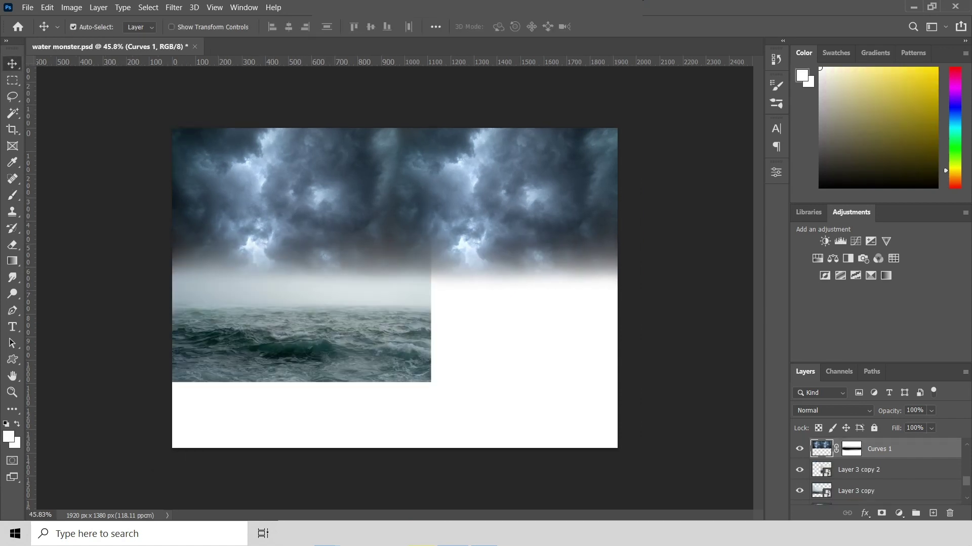
- Position the two sea copies side by side, lining the left one up with the right
{"action": "left_click_drag", "start_coordinate": [430, 314], "coordinate": [486, 314]}
{"action": "left_click_drag", "start_coordinate": [435, 223], "coordinate": [381, 223]}
{"action": "key", "text": "ctrl+t"}
{"action": "left_click_drag", "start_coordinate": [496, 303], "coordinate": [283, 304]}
{"action": "key", "text": "Escape"}
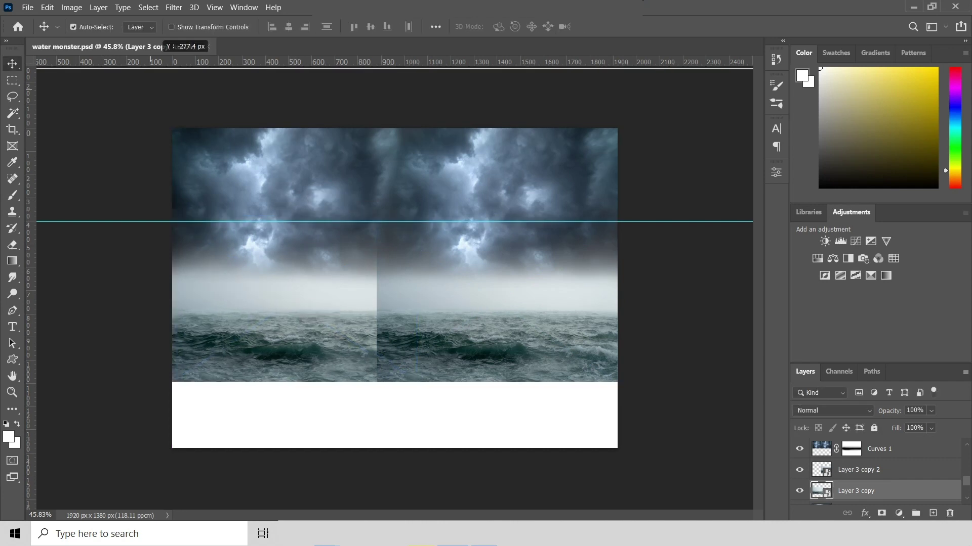
- Mask the right sea copy and paint out the seam with a black brush, revealing bright horizon fog
{"action": "left_click", "coordinate": [870, 470]}
{"action": "left_click", "coordinate": [880, 513]}
{"action": "key", "text": "d"}
{"action": "key", "text": "b"}
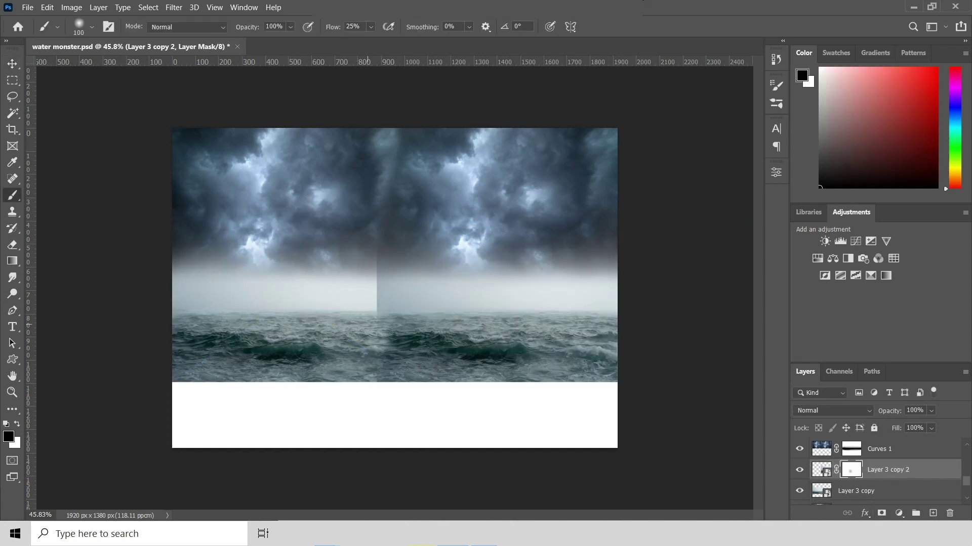
{"action": "key", "text": "shift+9"}
{"action": "key", "text": "shift+1"}
{"action": "mouse_move", "coordinate": [424, 295]}
{"action": "left_mouse_down"}
{"action": "mouse_move", "coordinate": [628, 296]}
{"action": "mouse_move", "coordinate": [172, 285]}
{"action": "left_mouse_up"}
{"action": "key", "text": "alt+bracketleft"}
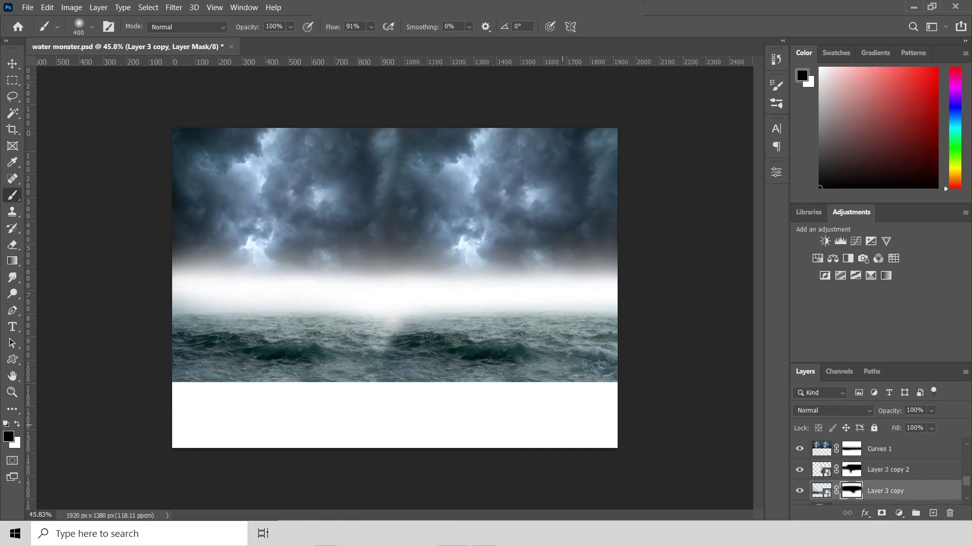
- Start transforming the cloud layer, pulling its bottom-right corner down
{"action": "key", "text": "alt+bracketright"}
{"action": "key", "text": "alt+bracketright"}
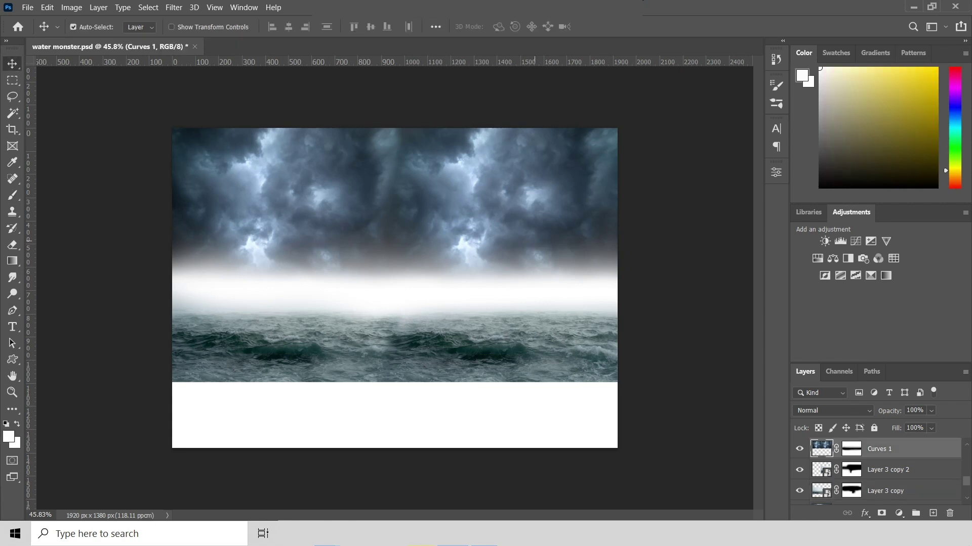
{"action": "key", "text": "ctrl+t"}
{"action": "left_click_drag", "start_coordinate": [622, 286], "coordinate": [621, 348]}
- Warp the clouds: corners down over the sea, top edge up, sides stretched outward
{"action": "left_click_drag", "start_coordinate": [168, 288], "coordinate": [171, 405]}
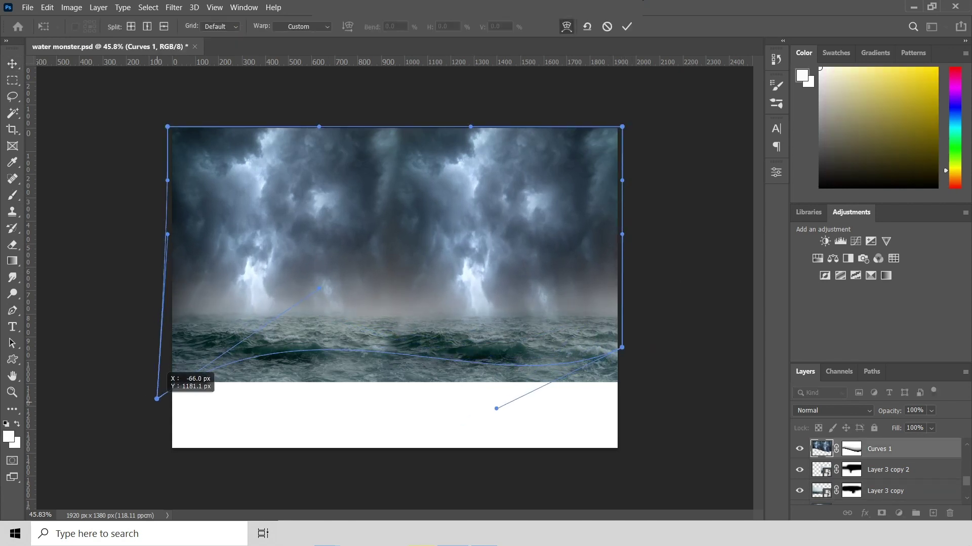
{"action": "left_click_drag", "start_coordinate": [471, 126], "coordinate": [457, 110]}
{"action": "left_click_drag", "start_coordinate": [319, 126], "coordinate": [286, 89]}
{"action": "left_click_drag", "start_coordinate": [168, 180], "coordinate": [138, 216]}
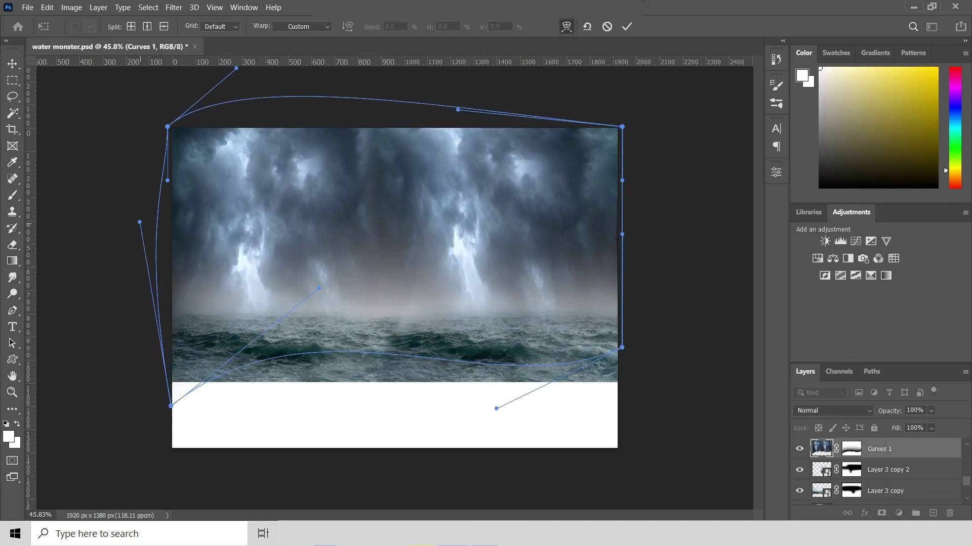
{"action": "left_click_drag", "start_coordinate": [622, 180], "coordinate": [714, 182]}
{"action": "left_click_drag", "start_coordinate": [622, 235], "coordinate": [729, 265]}
{"action": "key", "text": "Return"}
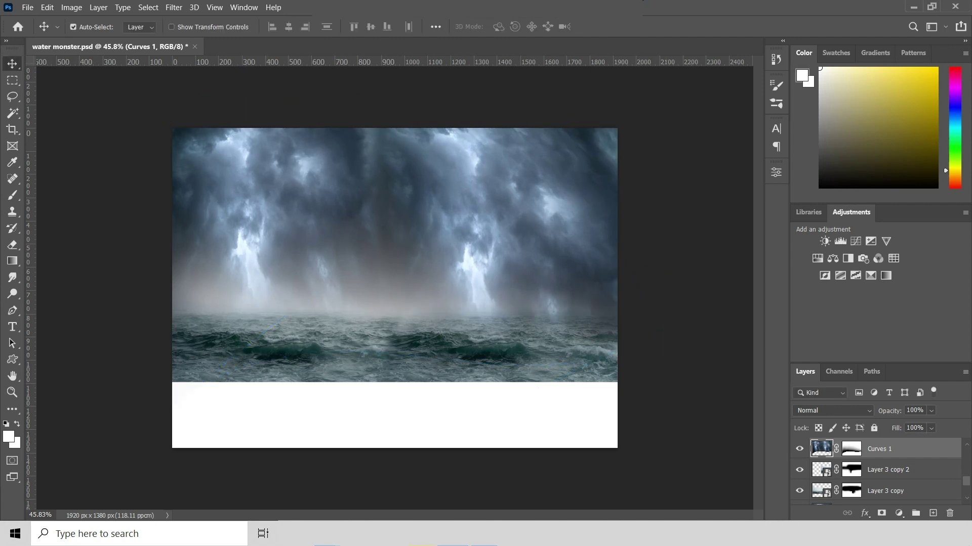
- Move the clouds down about 93 px and warp their top edge back up to fill the sky
{"action": "left_click_drag", "start_coordinate": [493, 168], "coordinate": [494, 215]}
{"action": "key", "text": "ctrl+t"}
{"action": "left_click", "coordinate": [566, 27]}
{"action": "left_click_drag", "start_coordinate": [470, 175], "coordinate": [469, 113]}
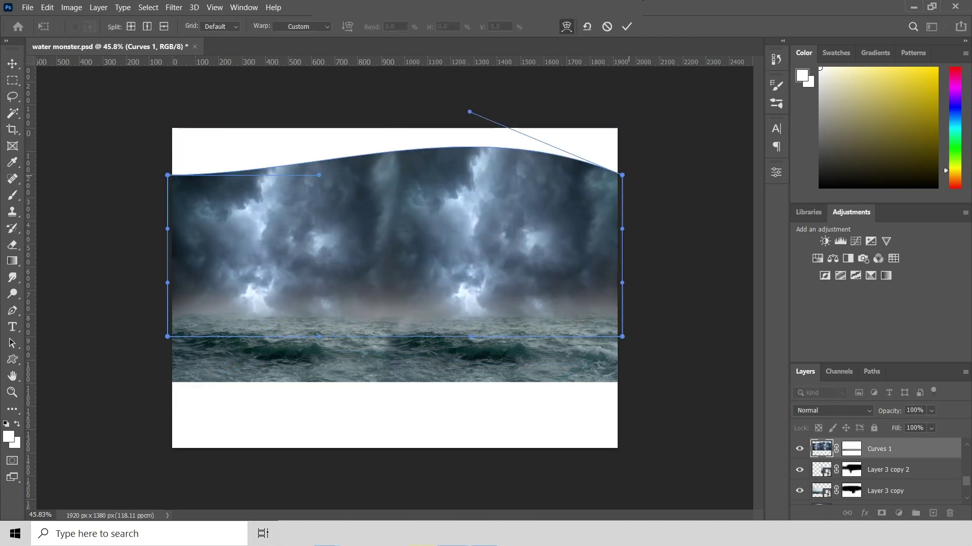
{"action": "left_click_drag", "start_coordinate": [167, 175], "coordinate": [171, 103]}
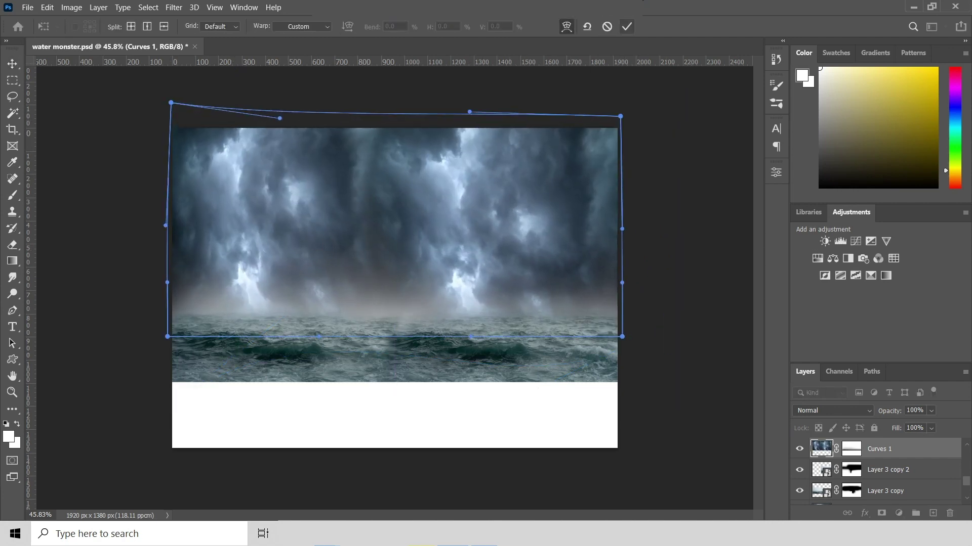
{"action": "key", "text": "Return"}
- Merge the two sea copies into one layer
{"action": "key", "text": "Delete"}
{"action": "left_click", "coordinate": [891, 469], "text": "shift"}
{"action": "right_click", "coordinate": [917, 469]}
{"action": "left_click", "coordinate": [781, 382]}
- Start warping the merged sea, bending its top edge down and reshaping the right side
{"action": "key", "text": "ctrl+t"}
{"action": "left_click", "coordinate": [567, 27]}
{"action": "left_click_drag", "start_coordinate": [395, 222], "coordinate": [385, 275]}
{"action": "left_click_drag", "start_coordinate": [618, 222], "coordinate": [628, 120]}
- Reset the sea warp and bow its bottom edge and corners downward into a curved horizon
{"action": "key", "text": "ctrl+z"}
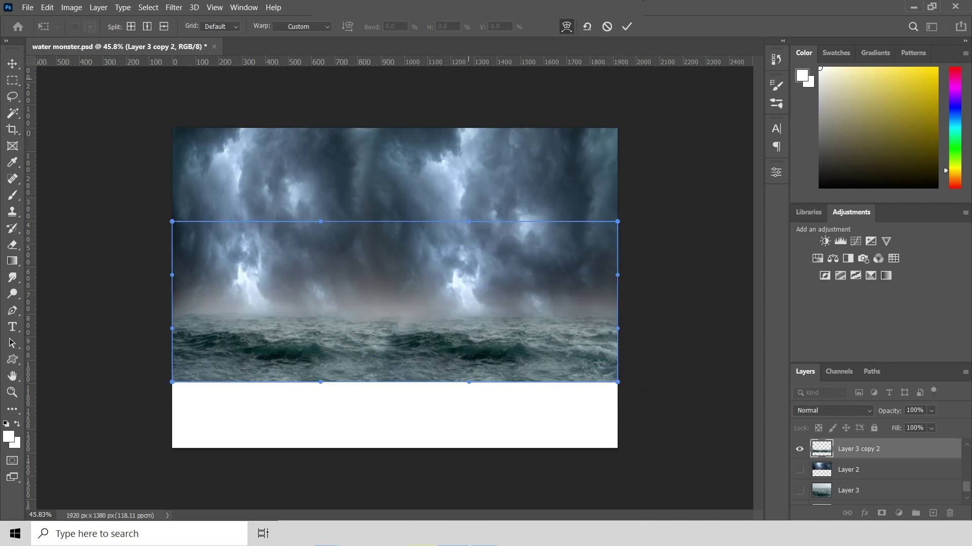
{"action": "left_click_drag", "start_coordinate": [390, 382], "coordinate": [387, 400]}
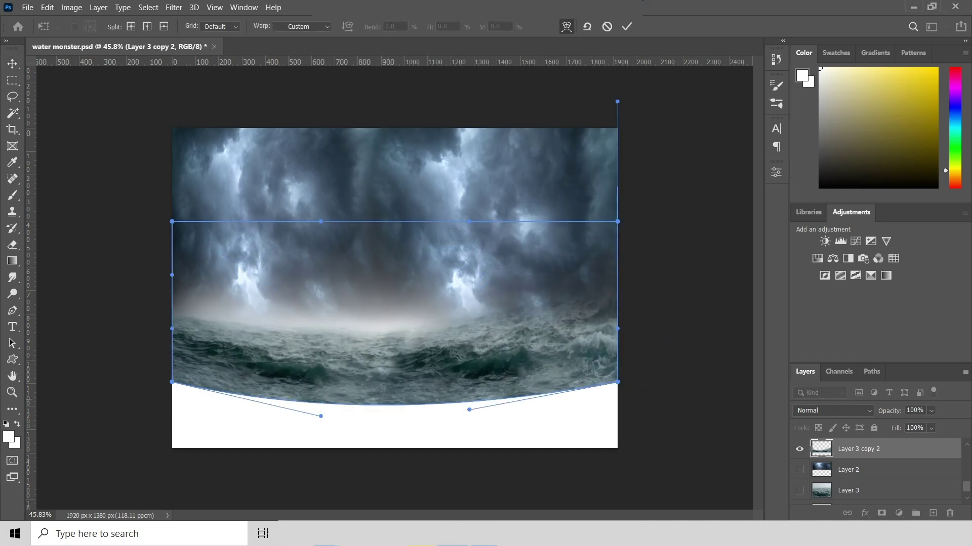
{"action": "left_click_drag", "start_coordinate": [617, 382], "coordinate": [617, 416]}
{"action": "left_click_drag", "start_coordinate": [172, 382], "coordinate": [170, 423]}
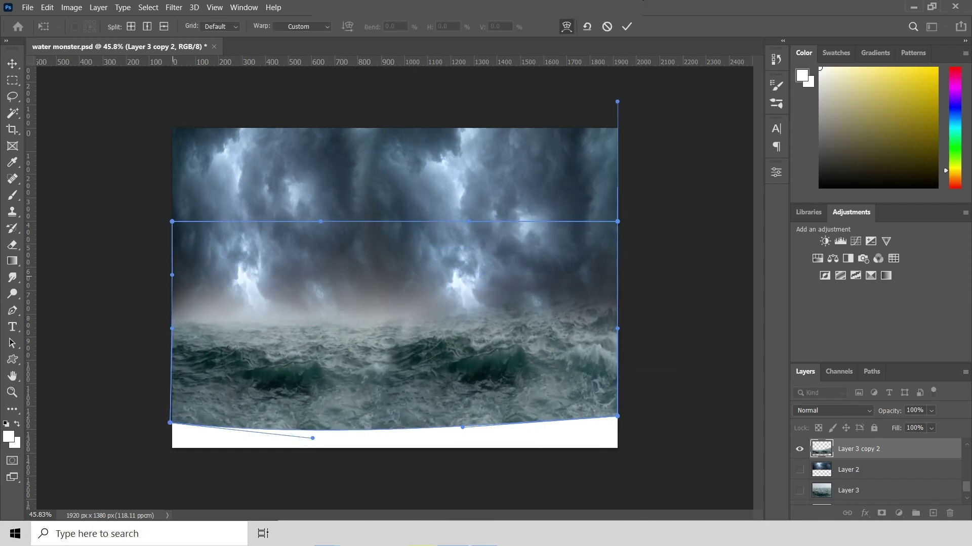
{"action": "key", "text": "Return"}
{"action": "left_click_drag", "start_coordinate": [514, 342], "coordinate": [515, 345]}
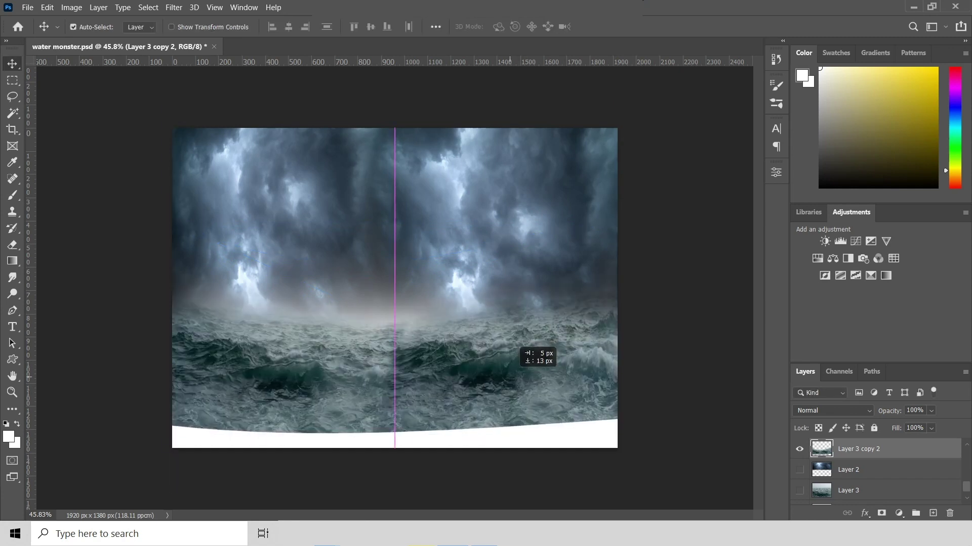
- Mask the sea and softly paint it away along the horizon at about 10% flow
{"action": "left_click", "coordinate": [881, 513]}
{"action": "key", "text": "x"}
{"action": "key", "text": "b"}
{"action": "mouse_move", "coordinate": [615, 268]}
{"action": "left_mouse_down"}
{"action": "mouse_move", "coordinate": [415, 319]}
{"action": "mouse_move", "coordinate": [177, 275]}
{"action": "left_mouse_up"}
{"action": "left_click_drag", "start_coordinate": [371, 27], "coordinate": [335, 41]}
{"action": "left_click_drag", "start_coordinate": [436, 327], "coordinate": [245, 311]}
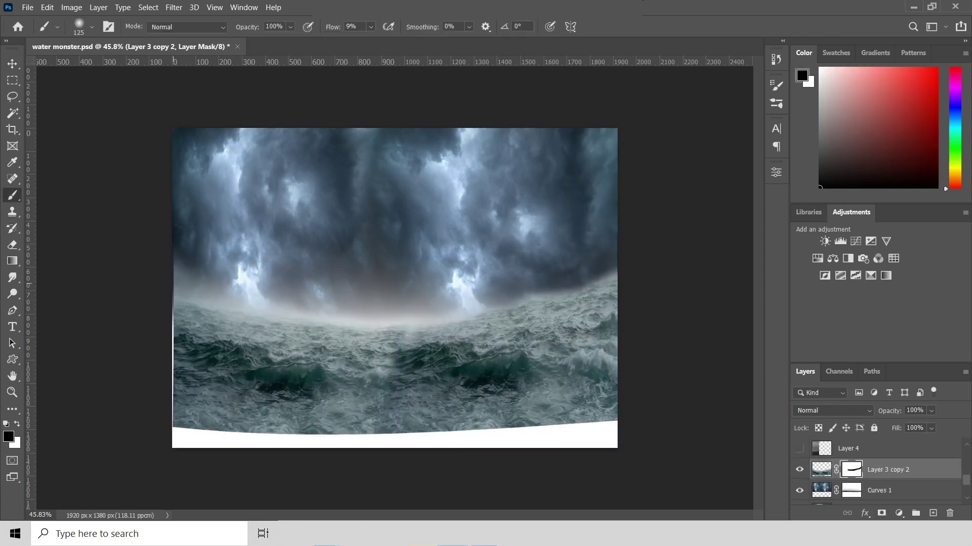
- Reposition the sea layer, moving it up about 145 px then back down about 120 px
{"action": "key", "text": "v"}
{"action": "left_click_drag", "start_coordinate": [174, 286], "coordinate": [393, 320]}
{"action": "key", "text": "b"}
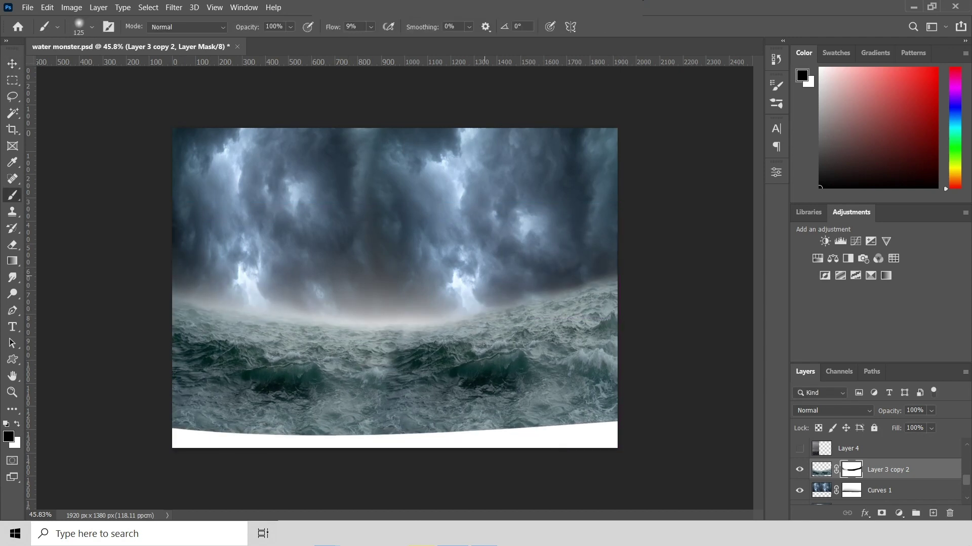
{"action": "left_click_drag", "start_coordinate": [423, 385], "coordinate": [423, 311]}
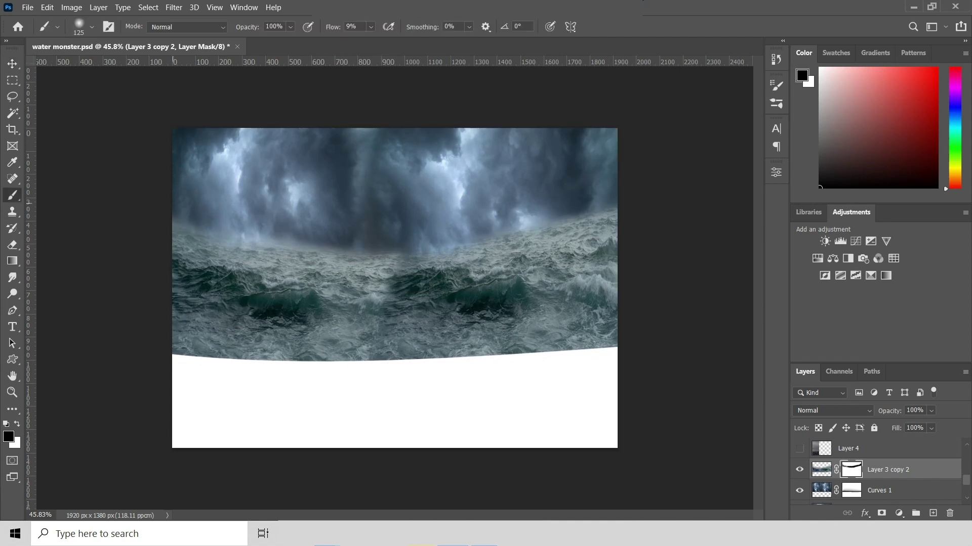
{"action": "left_click_drag", "start_coordinate": [466, 260], "coordinate": [465, 321]}
- Warp the sea again, pulling its bottom-right and bottom-left corners down
{"action": "key", "text": "ctrl+t"}
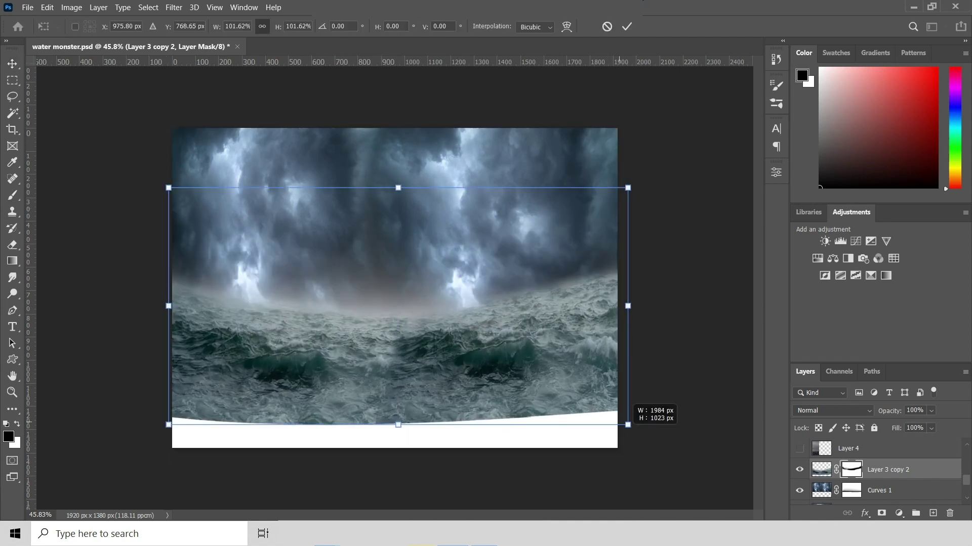
{"action": "left_click_drag", "start_coordinate": [621, 421], "coordinate": [626, 440]}
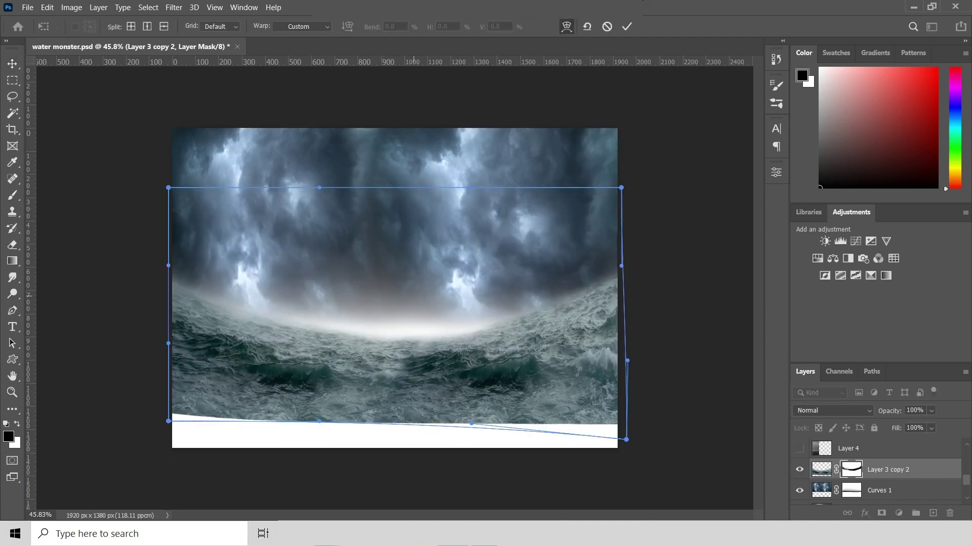
{"action": "left_click_drag", "start_coordinate": [169, 421], "coordinate": [171, 426]}
{"action": "key", "text": "Return"}
- Nudge the stormy sea layer up and try lifting its top-right corner, then cancel the warp
{"action": "key", "text": "b"}
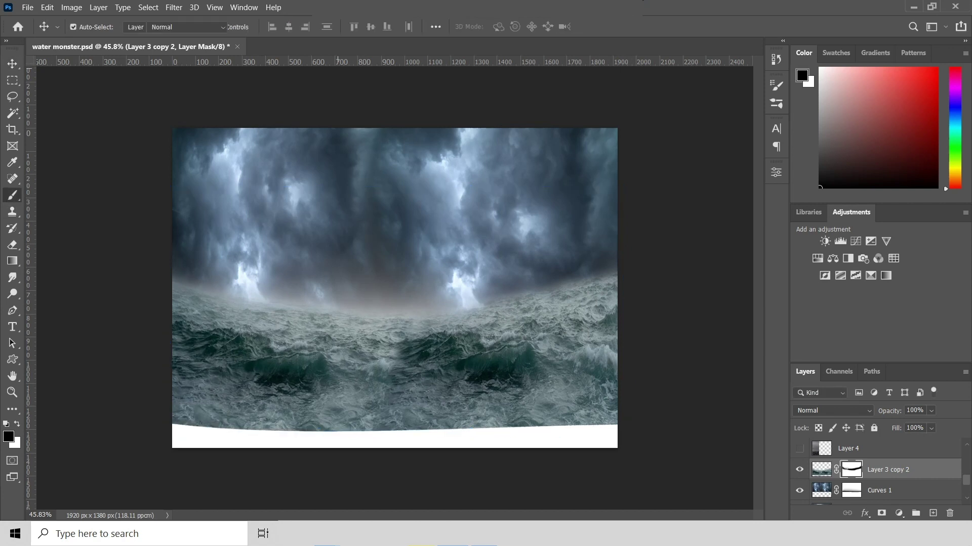
{"action": "key", "text": "v"}
{"action": "left_click_drag", "start_coordinate": [445, 213], "coordinate": [444, 201]}
{"action": "key", "text": "ctrl+t"}
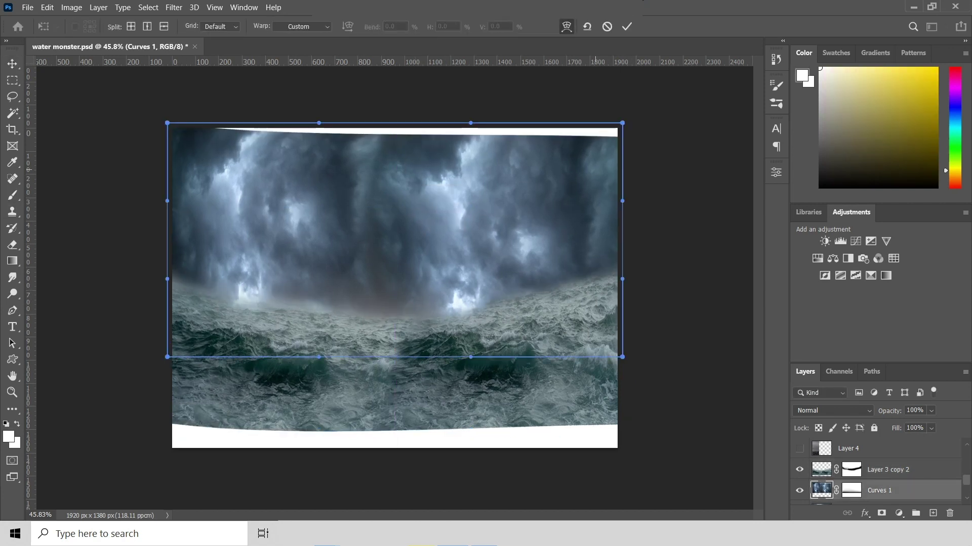
{"action": "left_click_drag", "start_coordinate": [622, 123], "coordinate": [624, 103]}
{"action": "key", "text": "Escape"}
- Add a Color Balance shifting midtones, shadows and highlights toward blue, and mask part of the sea copy
{"action": "left_click", "coordinate": [832, 259]}
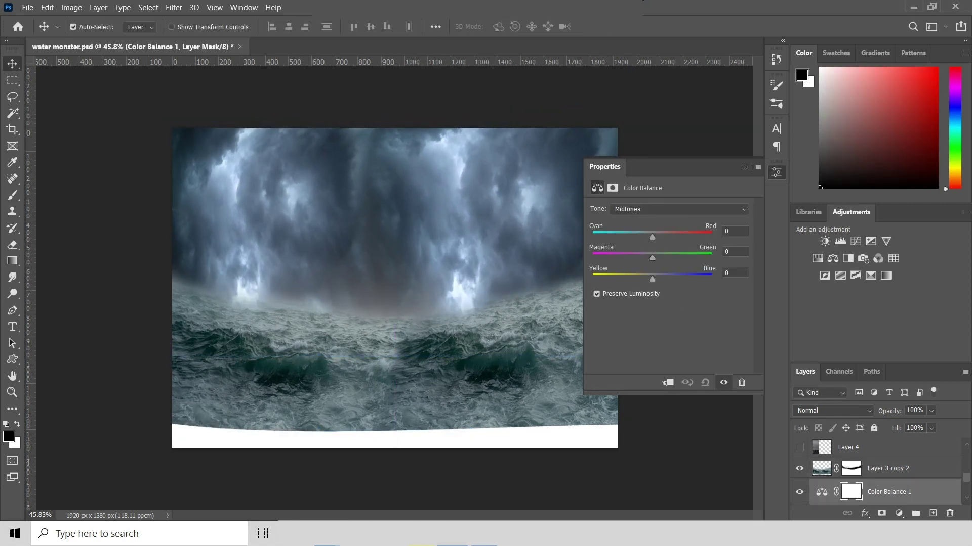
{"action": "scroll", "coordinate": [886, 471], "scroll_direction": "down", "scroll_amount": 2}
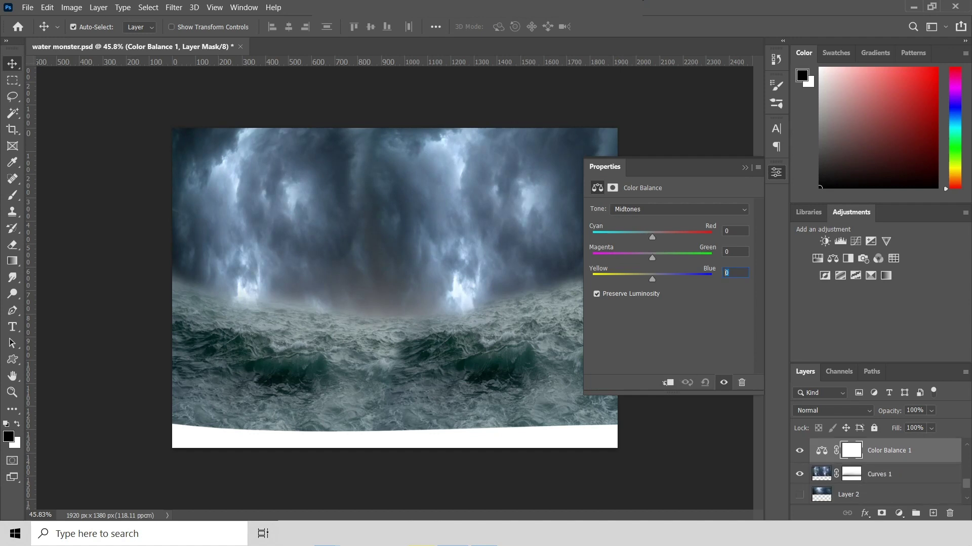
{"action": "key", "text": "shift+Tab"}
{"action": "key", "text": "Up"}
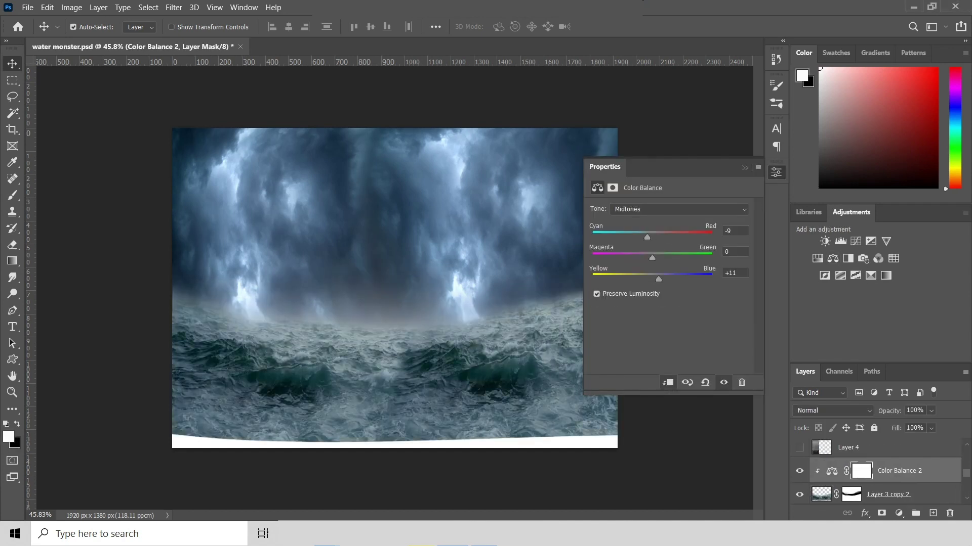
{"action": "left_click", "coordinate": [678, 209]}
{"action": "left_click", "coordinate": [628, 215]}
{"action": "left_click", "coordinate": [678, 208]}
{"action": "left_click", "coordinate": [627, 233]}
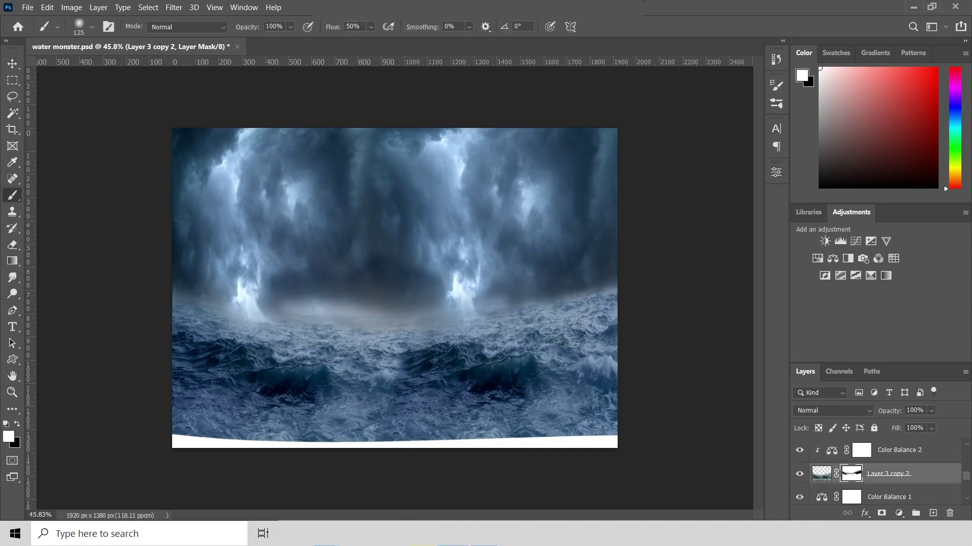
{"action": "left_click_drag", "start_coordinate": [324, 338], "coordinate": [475, 338]}
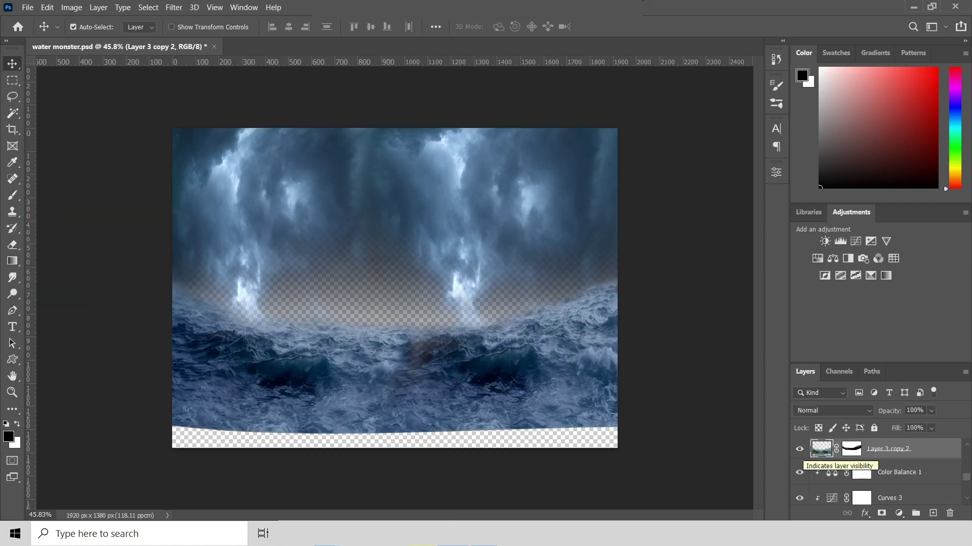
- Paint the transparent middle band back in on the Curves 1 mask
{"action": "key", "text": "b"}
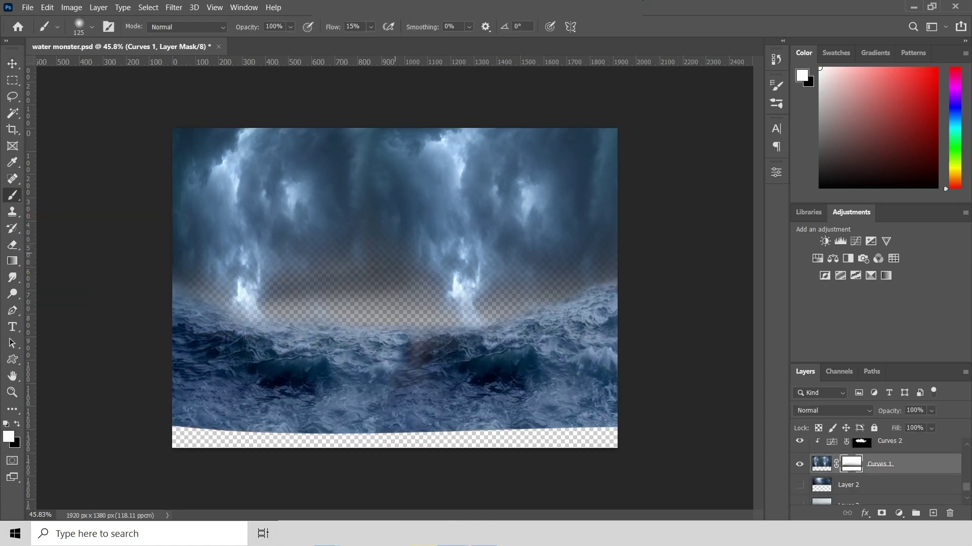
{"action": "mouse_move", "coordinate": [263, 311]}
{"action": "left_mouse_down"}
{"action": "mouse_move", "coordinate": [557, 293]}
{"action": "mouse_move", "coordinate": [192, 296]}
{"action": "left_mouse_up"}
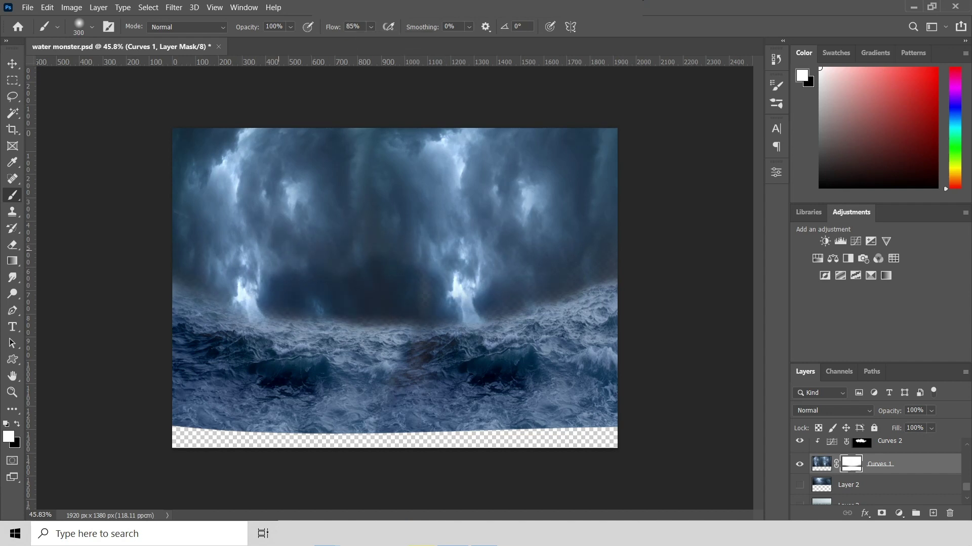
{"action": "key", "text": "v"}
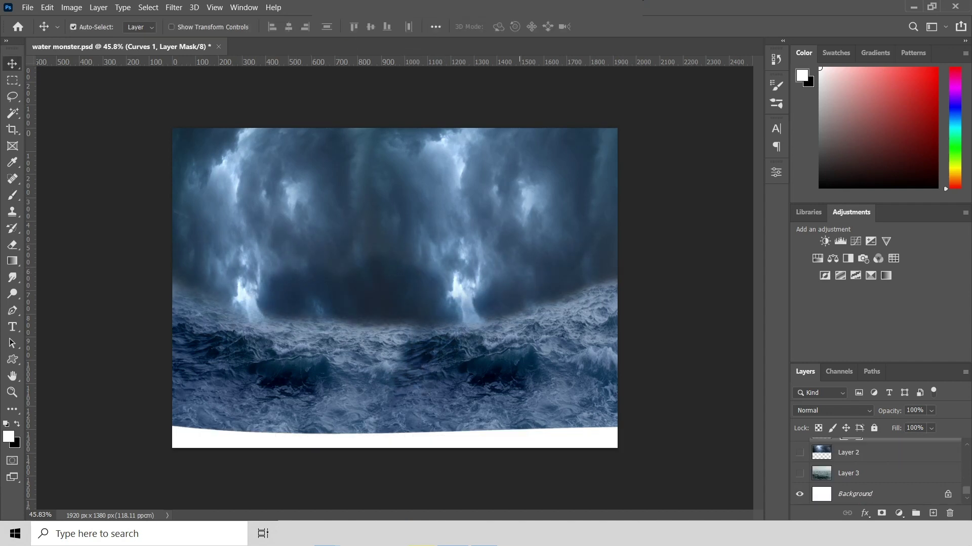
- Add a clipped Curves 4 with raised blacks and lowered whites, blended in Luminosity mode
{"action": "scroll", "coordinate": [875, 476], "scroll_direction": "down", "scroll_amount": 3}
{"action": "left_click", "coordinate": [855, 241]}
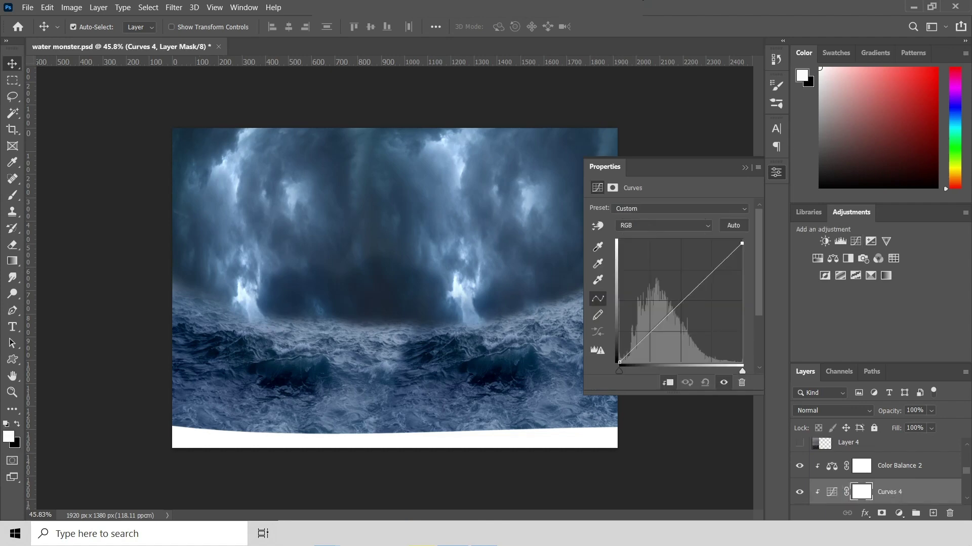
{"action": "left_click_drag", "start_coordinate": [617, 363], "coordinate": [620, 347]}
{"action": "left_click_drag", "start_coordinate": [742, 240], "coordinate": [742, 267]}
{"action": "left_click", "coordinate": [833, 411]}
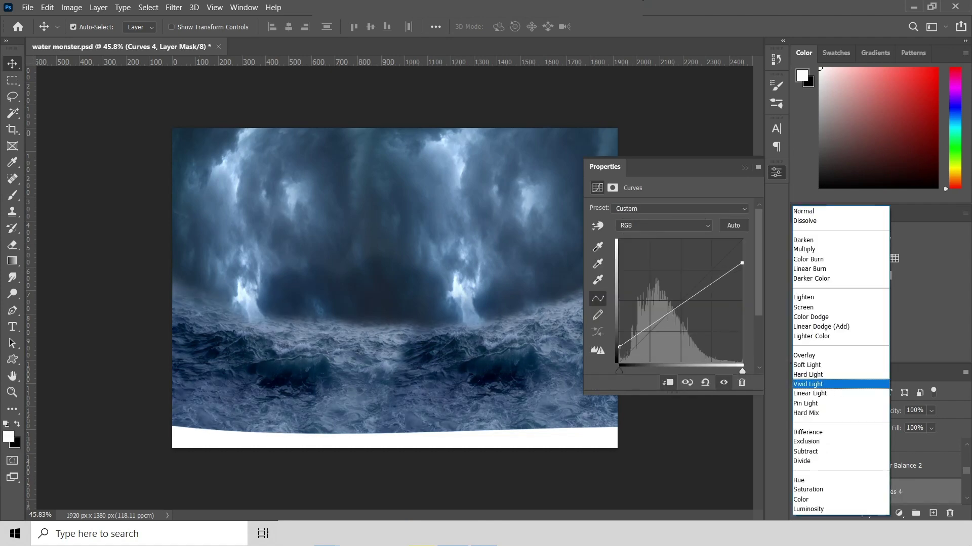
{"action": "left_click", "coordinate": [815, 512]}
{"action": "left_click", "coordinate": [898, 513]}
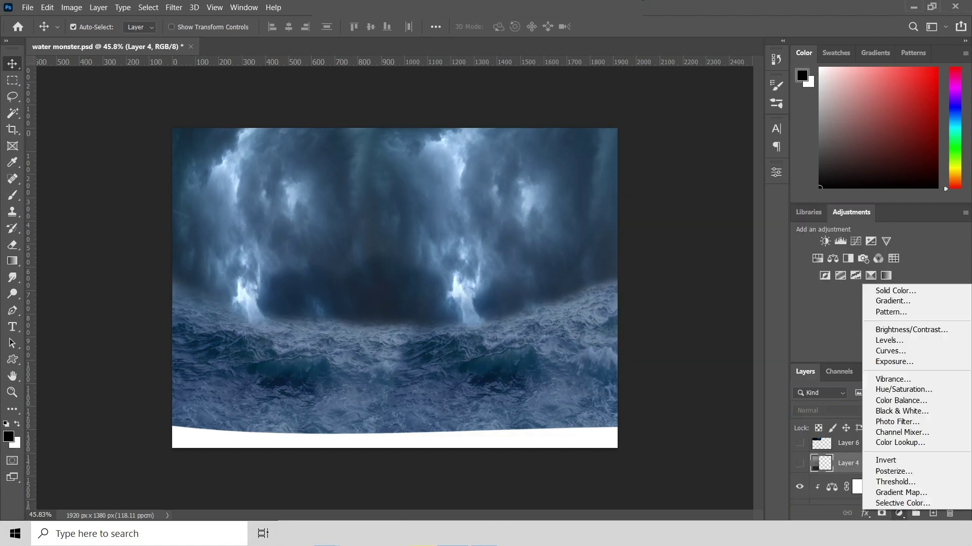
- Add a blue-grey Solid Color fill, invert its mask, and paint haze across the horizon
{"action": "left_click", "coordinate": [889, 289]}
{"action": "left_click", "coordinate": [826, 184]}
{"action": "key", "text": "ctrl+i"}
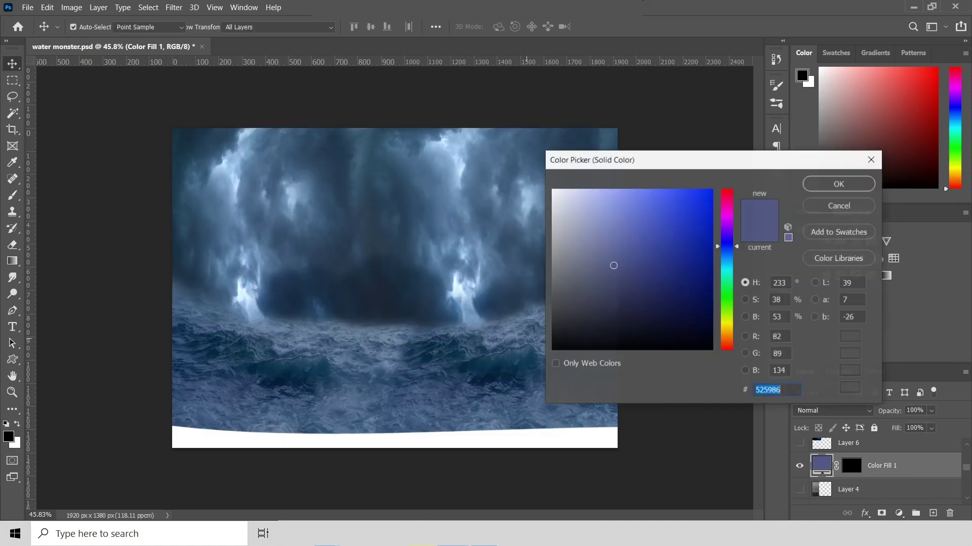
{"action": "key", "text": "b"}
{"action": "key", "text": "bracketleft"}
{"action": "left_click_drag", "start_coordinate": [608, 276], "coordinate": [197, 289]}
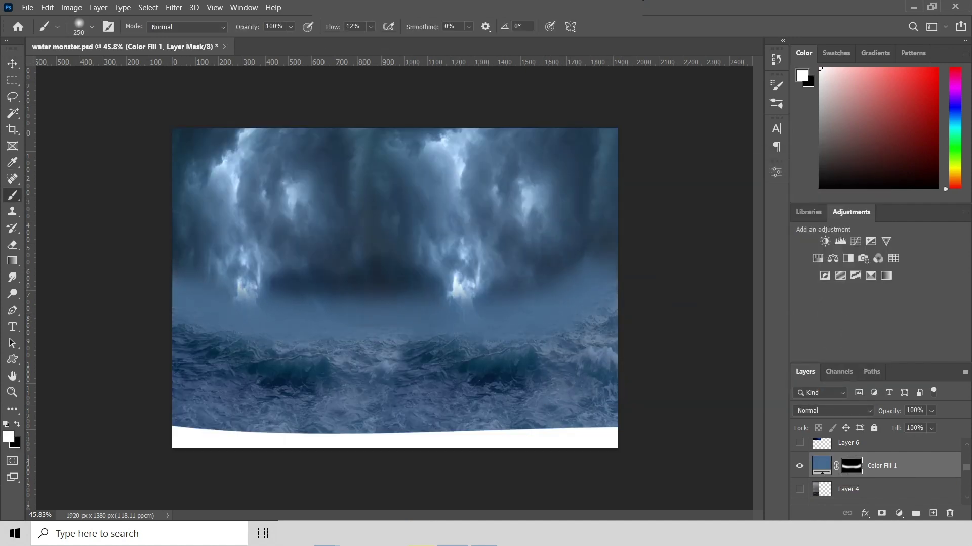
- Change the haze fill to a darker blue
{"action": "double_click", "coordinate": [820, 466]}
{"action": "left_click", "coordinate": [835, 182]}
{"action": "left_click", "coordinate": [833, 411]}
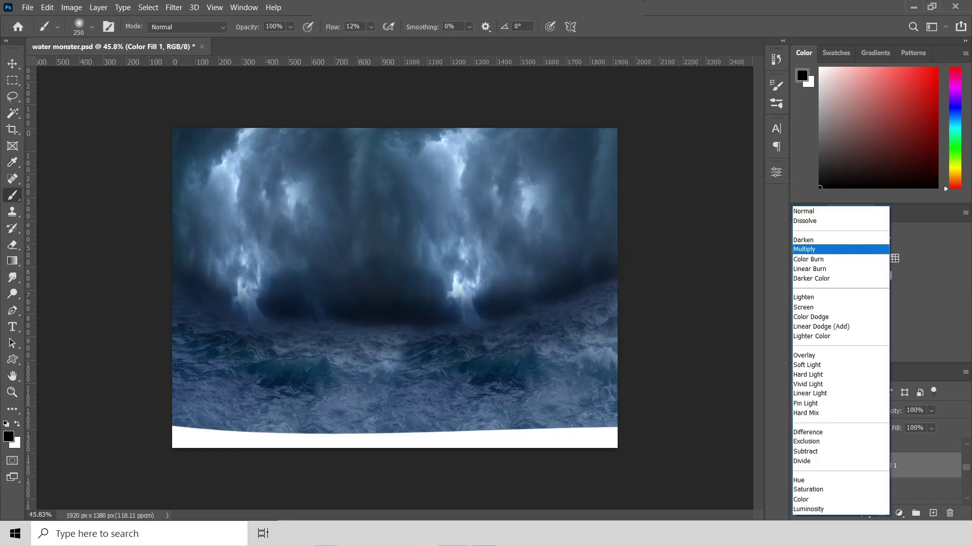
{"action": "key", "text": "Escape"}
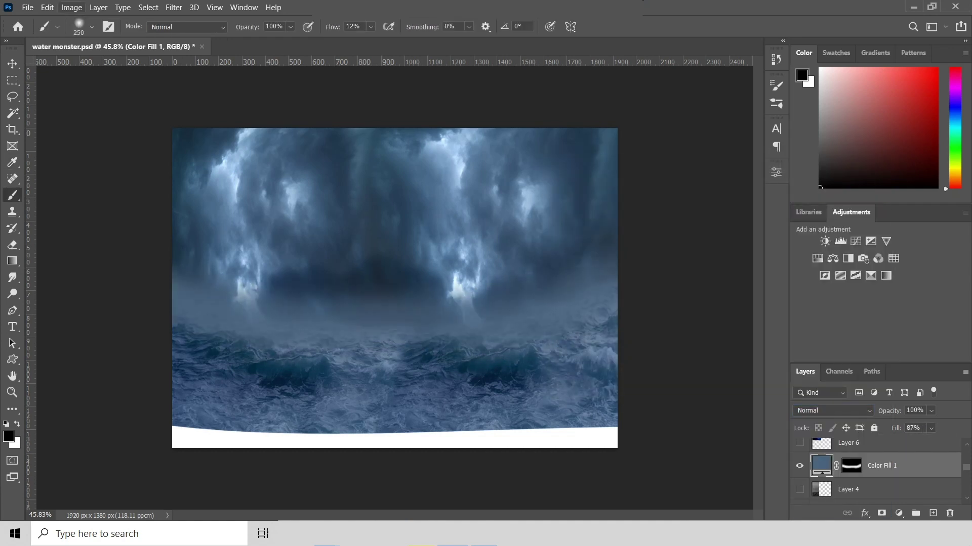
{"action": "left_click", "coordinate": [833, 258]}
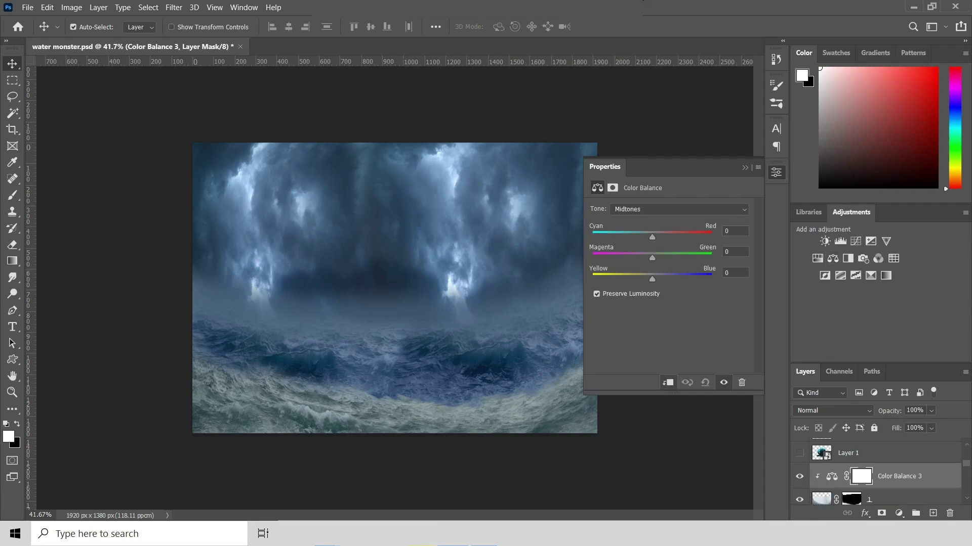
- Adjust Color Balance 3's shadows and highlights to tint the foreground waves
{"action": "left_click", "coordinate": [678, 209]}
{"action": "left_click", "coordinate": [678, 209]}
{"action": "left_click", "coordinate": [658, 241]}
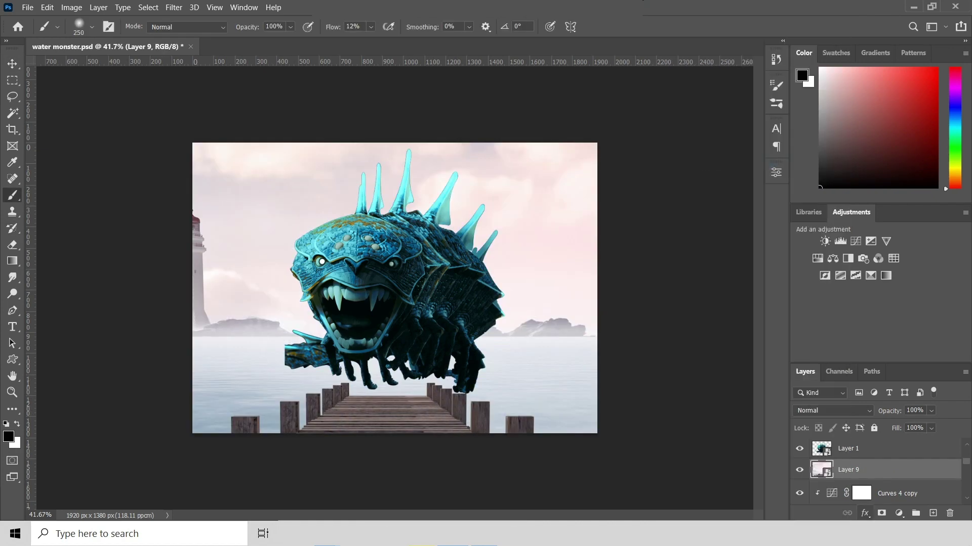
- Select the wooden pier with Object Selection, subtracting stray areas
{"action": "key", "text": "w"}
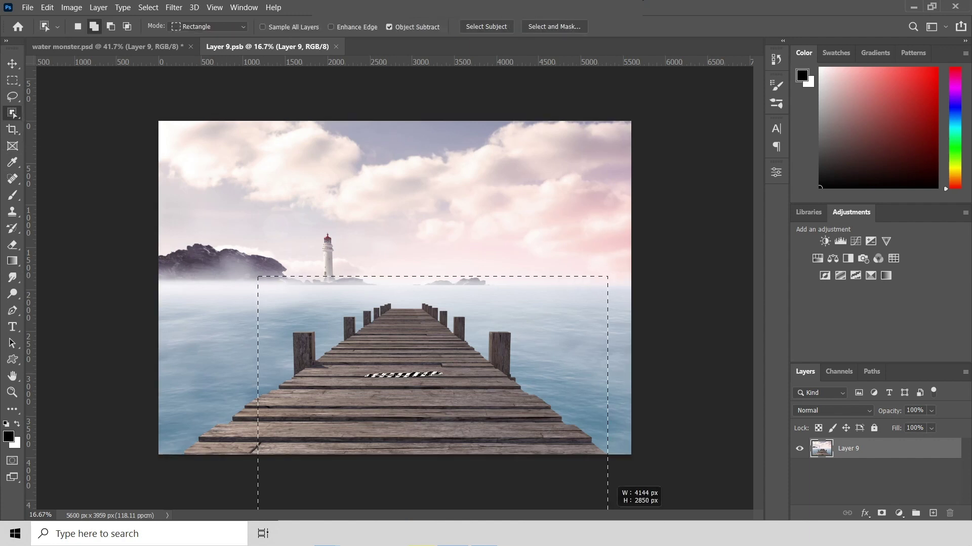
{"action": "left_click_drag", "start_coordinate": [256, 278], "coordinate": [607, 508]}
{"action": "left_click_drag", "start_coordinate": [264, 479], "coordinate": [264, 480]}
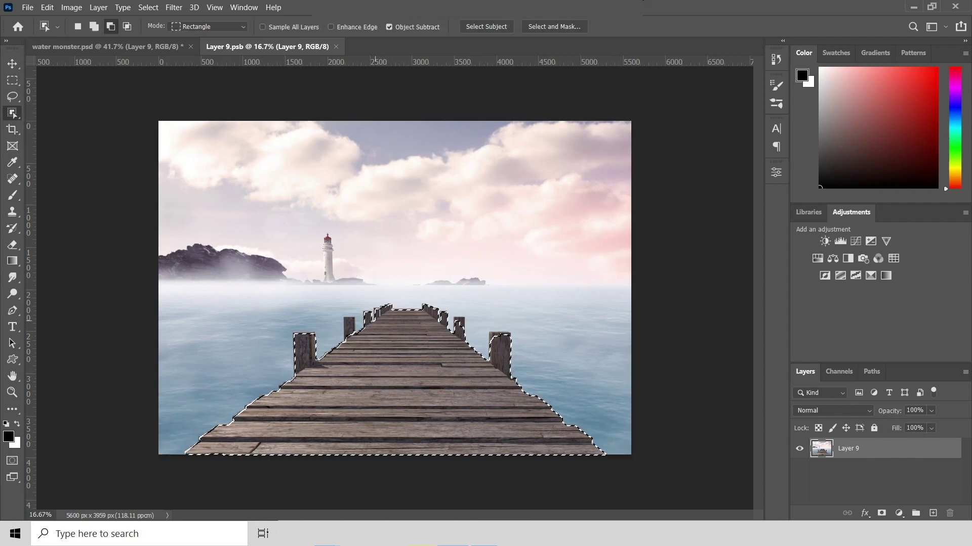
{"action": "scroll", "coordinate": [368, 300], "scroll_direction": "up", "scroll_amount": 3}
{"action": "left_click_drag", "start_coordinate": [544, 331], "coordinate": [586, 405]}
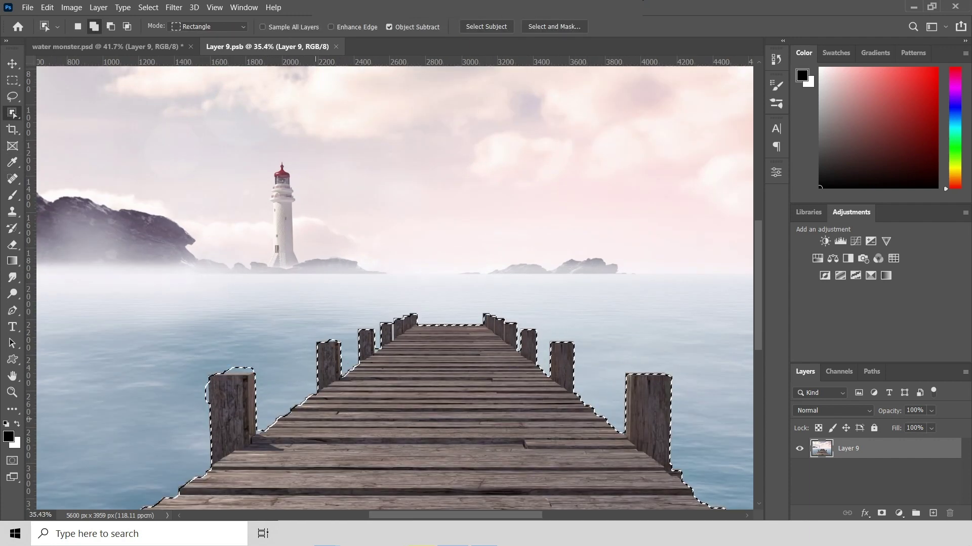
- Mask the pier from its selection, refine it with the brush, then save and close the pier file
{"action": "left_click", "coordinate": [881, 513]}
{"action": "key", "text": "ctrl+0"}
{"action": "key", "text": "b"}
{"action": "scroll", "coordinate": [264, 360], "scroll_direction": "up", "scroll_amount": 5}
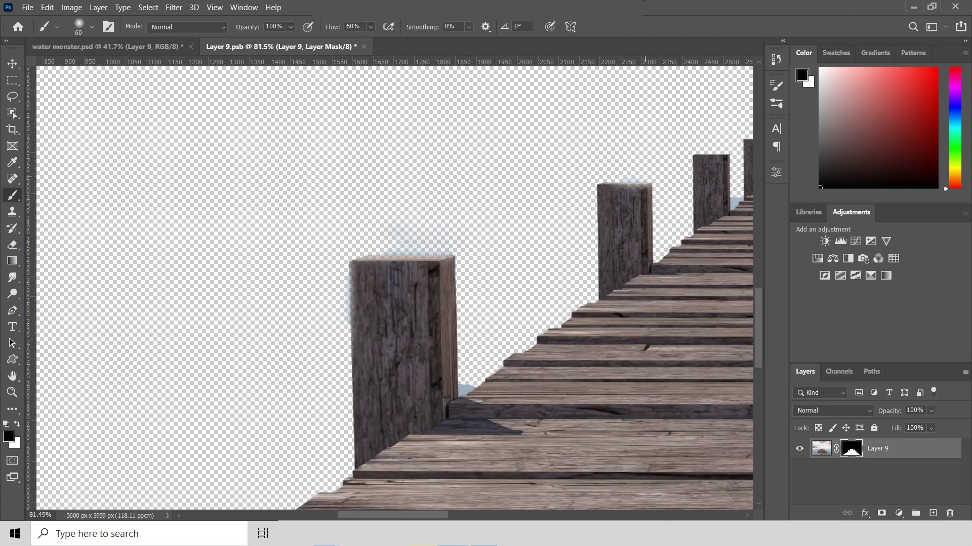
{"action": "key", "text": "ctrl+0"}
{"action": "key", "text": "ctrl+s"}
{"action": "key", "text": "ctrl+w"}
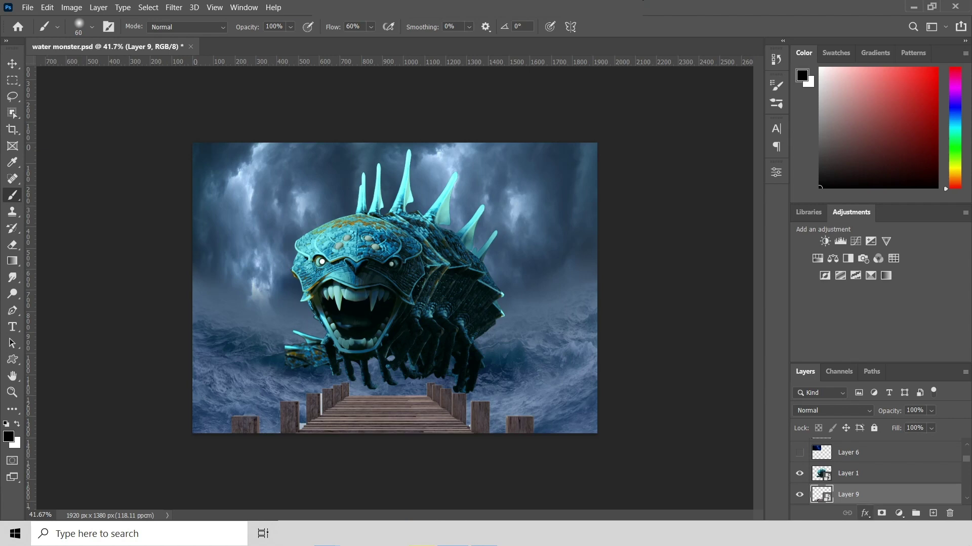
{"action": "key", "text": "v"}
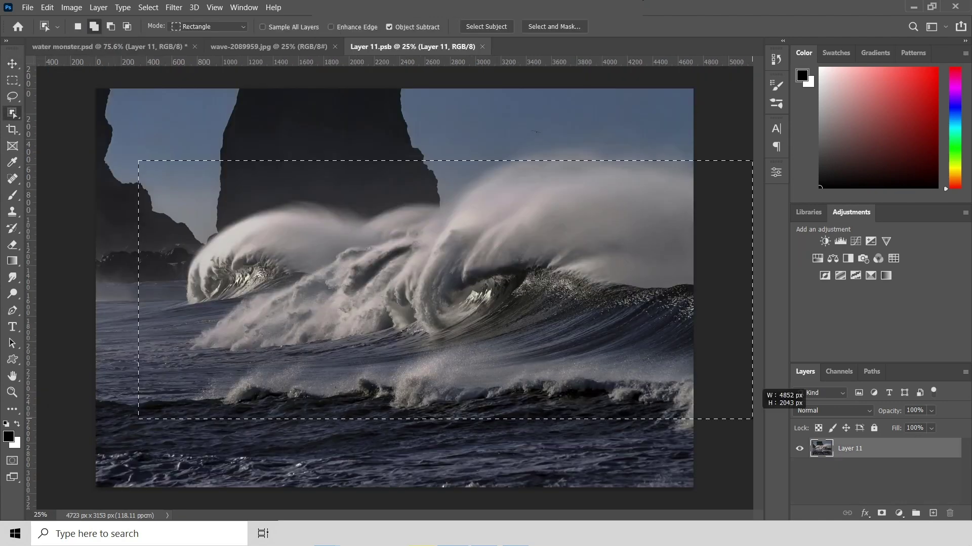
- Mask the crashing wave with Object Selection, refine it in Select and Mask, then save
{"action": "left_click_drag", "start_coordinate": [752, 419], "coordinate": [752, 419]}
{"action": "left_click_drag", "start_coordinate": [476, 339], "coordinate": [476, 339]}
{"action": "left_click", "coordinate": [881, 513]}
{"action": "key", "text": "alt+ctrl+r"}
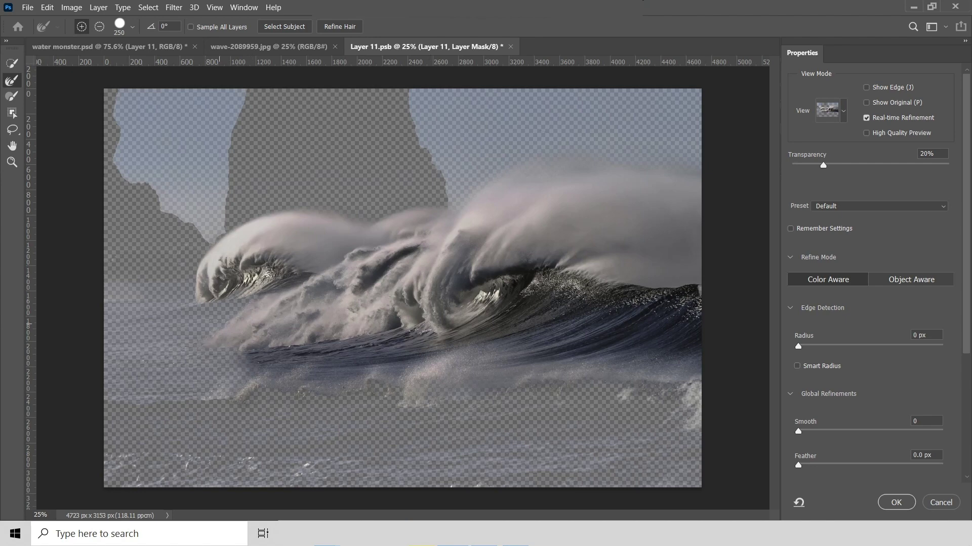
{"action": "key", "text": "Return"}
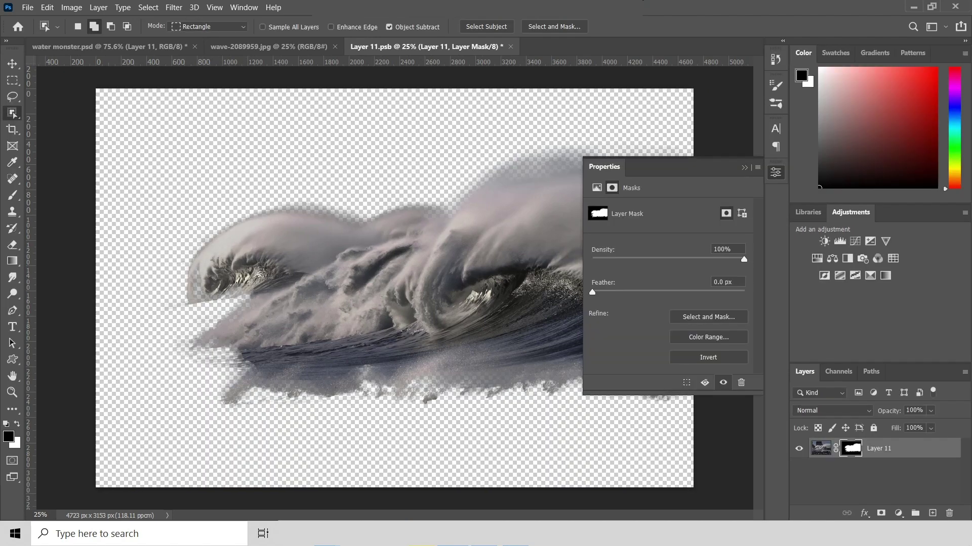
{"action": "key", "text": "ctrl+Tab"}
{"action": "key", "text": "v"}
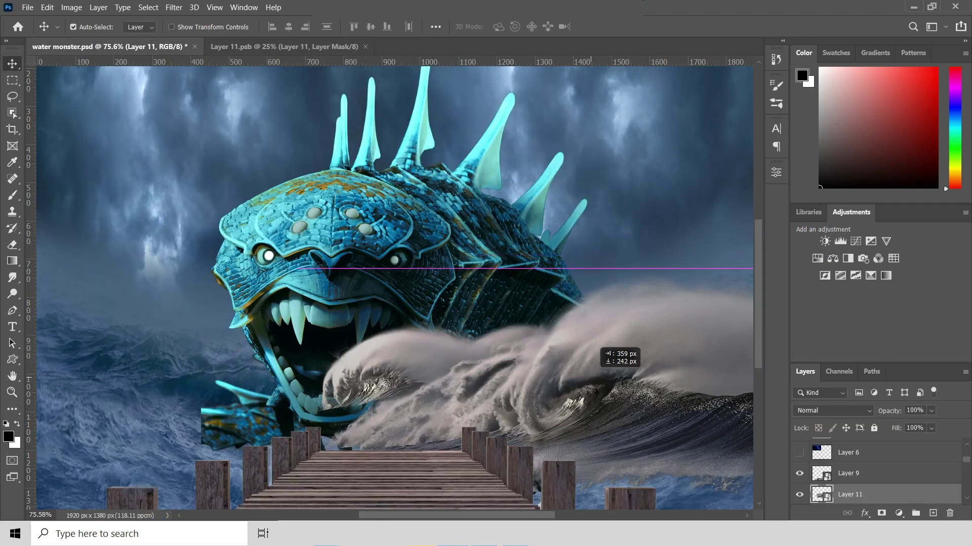
- Duplicate the wave and place a copy on the left side of the pier
{"action": "key", "text": "ctrl+minus"}
{"action": "left_click_drag", "start_coordinate": [526, 389], "coordinate": [223, 389]}
{"action": "key", "text": "ctrl+t"}
{"action": "mouse_move", "coordinate": [304, 384]}
{"action": "left_mouse_down"}
{"action": "mouse_move", "coordinate": [178, 334]}
{"action": "mouse_move", "coordinate": [235, 316]}
{"action": "left_mouse_up"}
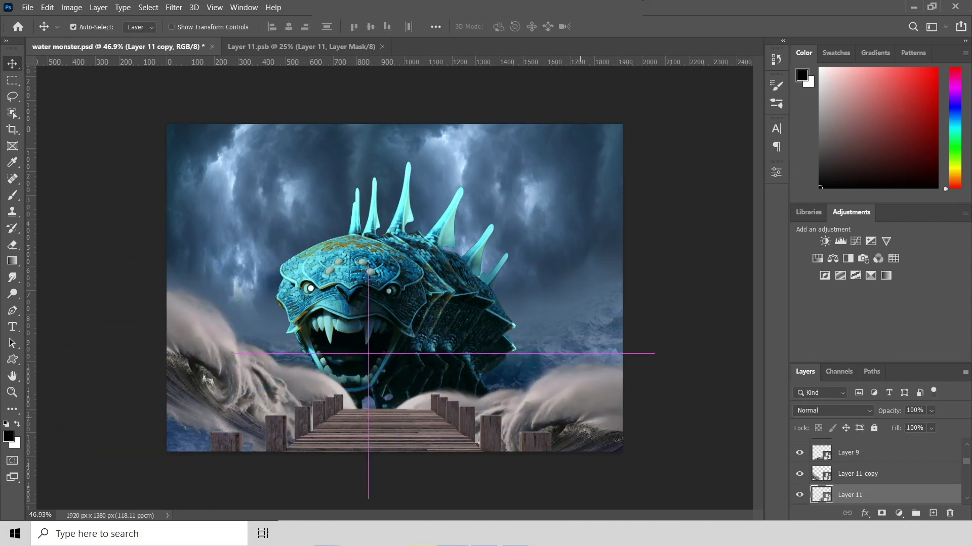
{"action": "key", "text": "Return"}
{"action": "key", "text": "Delete"}
{"action": "key", "text": "ctrl+t"}
{"action": "mouse_move", "coordinate": [521, 379]}
{"action": "left_mouse_down"}
{"action": "mouse_move", "coordinate": [544, 380]}
{"action": "mouse_move", "coordinate": [213, 384]}
{"action": "left_mouse_up"}
{"action": "key", "text": "Return"}
- Duplicate the wave layer again and adjust the new copy's transform
{"action": "key", "text": "ctrl+j"}
{"action": "key", "text": "ctrl+t"}
{"action": "key", "text": "Return"}
{"action": "key", "text": "ctrl+t"}
{"action": "key", "text": "Escape"}
- Commit the sea monster's new size and position, then add Color Balance above Layer 11
{"action": "key", "text": "alt+bracketleft"}
{"action": "key", "text": "alt+bracketleft"}
{"action": "key", "text": "ctrl+t"}
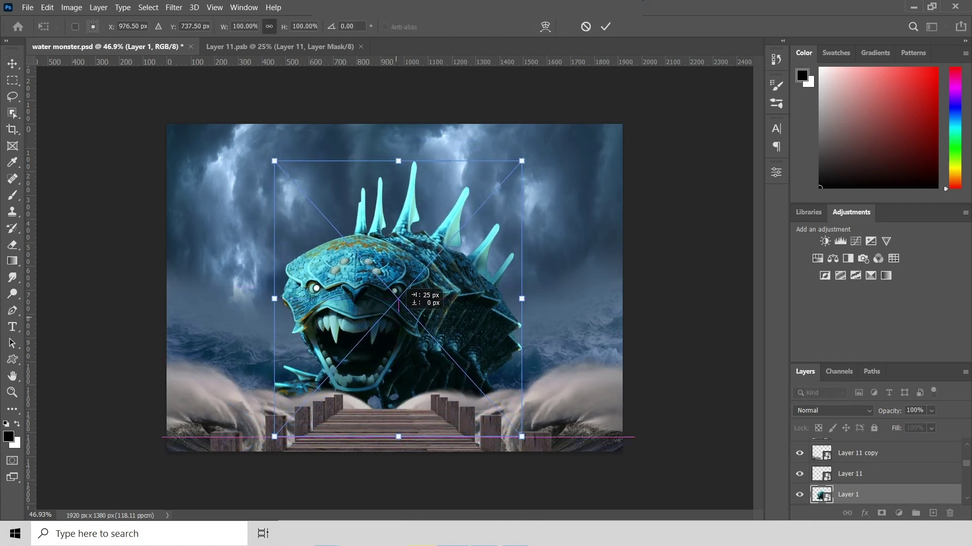
{"action": "key", "text": "Return"}
{"action": "left_click", "coordinate": [850, 474]}
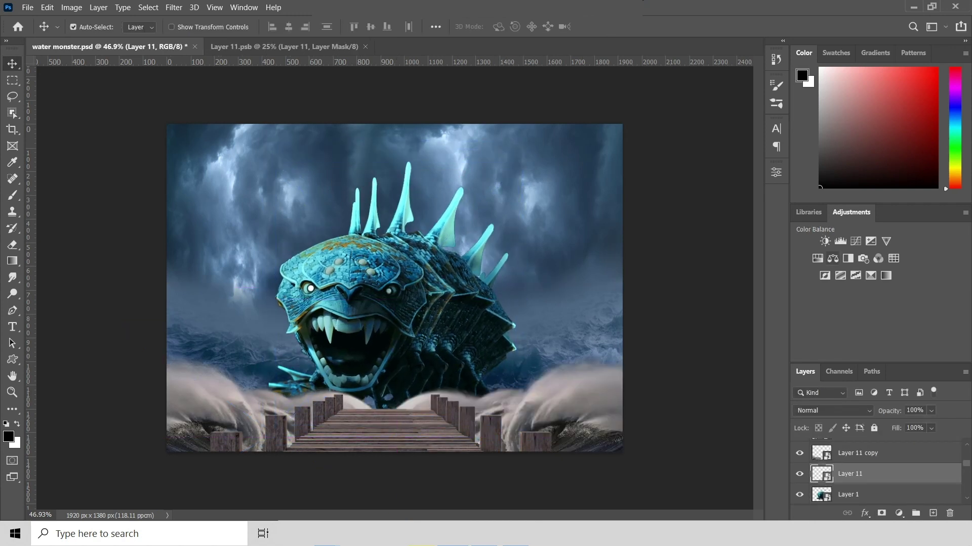
{"action": "left_click", "coordinate": [832, 258]}
- Clip a Highlights Color Balance and a Curves adjustment to Layer 11
{"action": "key", "text": "ctrl+alt+g"}
{"action": "left_click", "coordinate": [678, 209]}
{"action": "left_click", "coordinate": [628, 235]}
{"action": "left_click", "coordinate": [855, 499]}
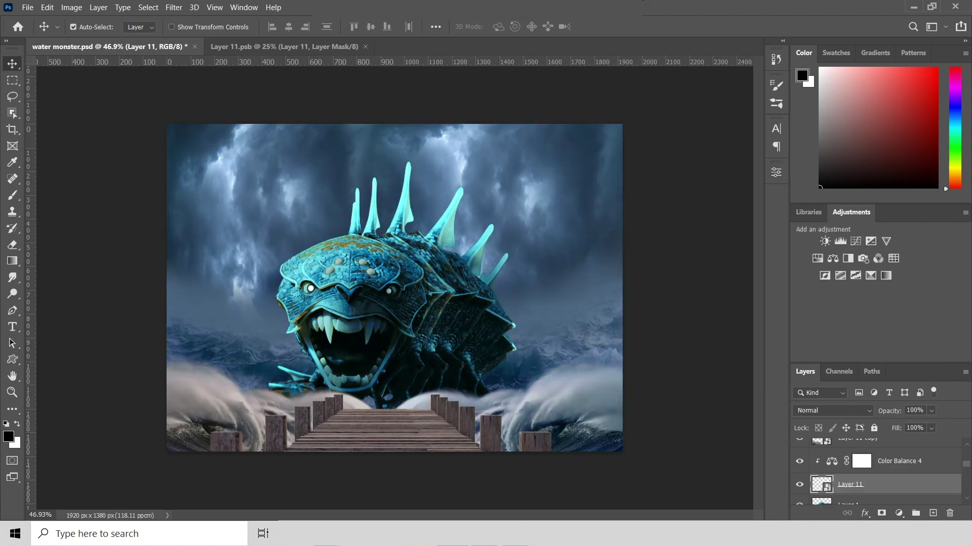
{"action": "left_click", "coordinate": [855, 242]}
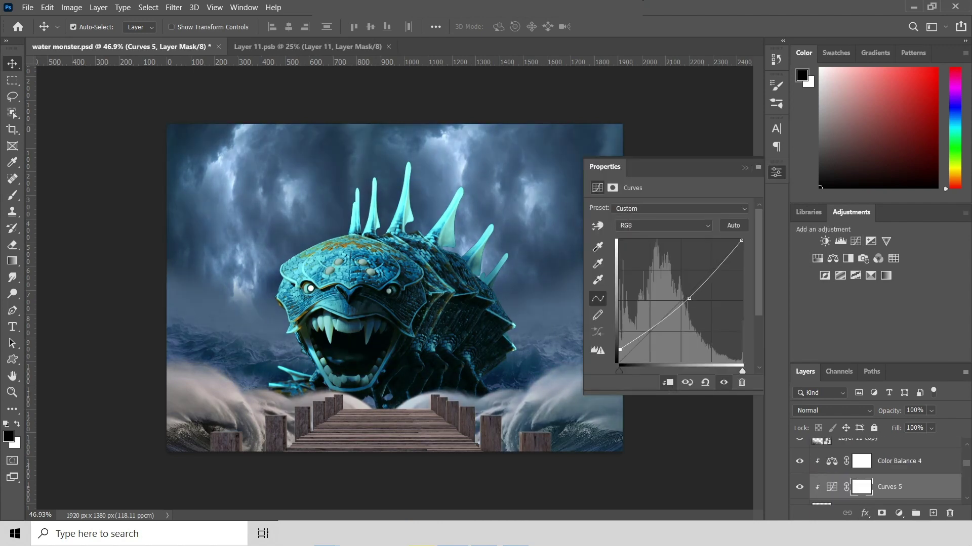
{"action": "left_click", "coordinate": [693, 443]}
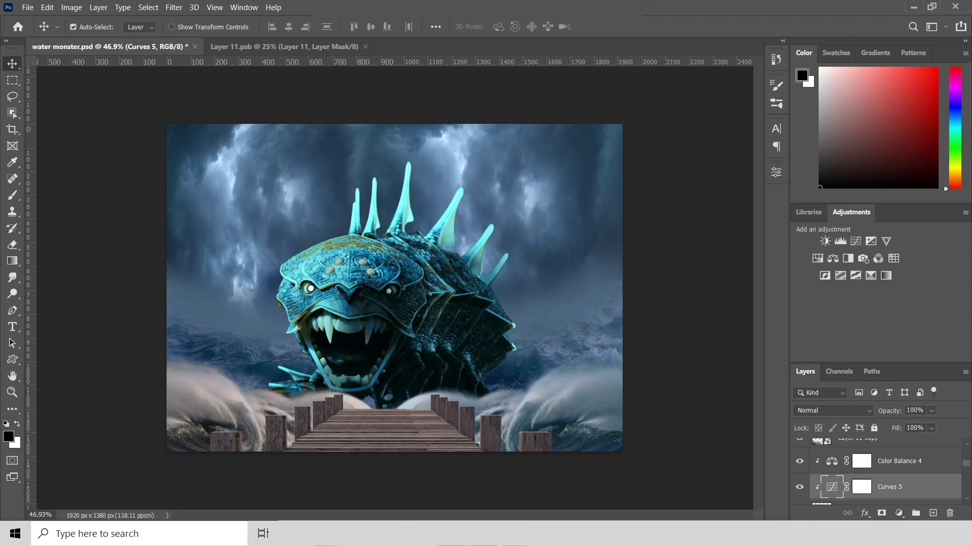
- Duplicate the Color Balance and Curves adjustments onto Layer 11 copy
{"action": "key", "text": "ctrl+j"}
{"action": "key", "text": "ctrl+bracketright"}
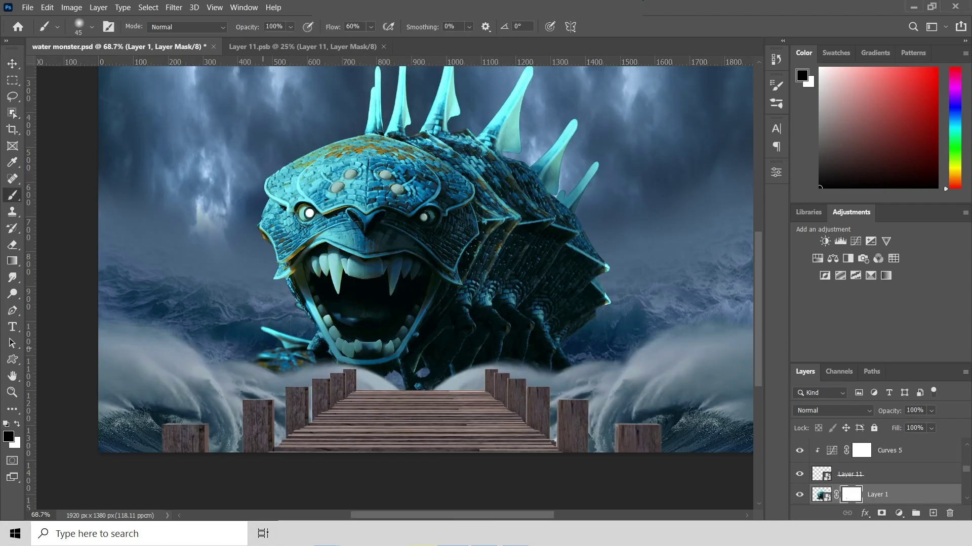
{"action": "scroll", "coordinate": [263, 349], "scroll_direction": "down", "scroll_amount": 2}
{"action": "scroll", "coordinate": [409, 432], "scroll_direction": "down", "scroll_amount": 1}
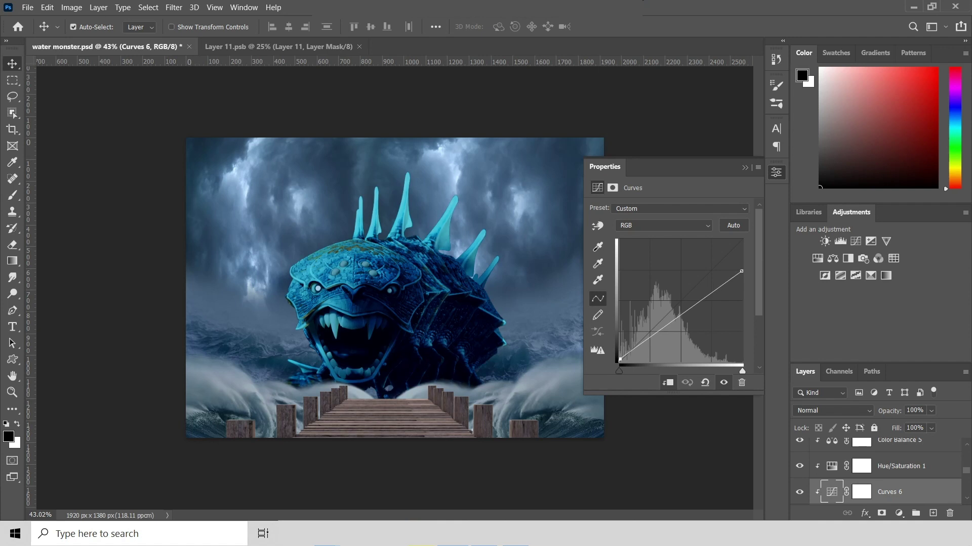
- Lower the monster's saturation to -35 and switch its Color Balance to Highlights
{"action": "left_click_drag", "start_coordinate": [658, 281], "coordinate": [641, 282]}
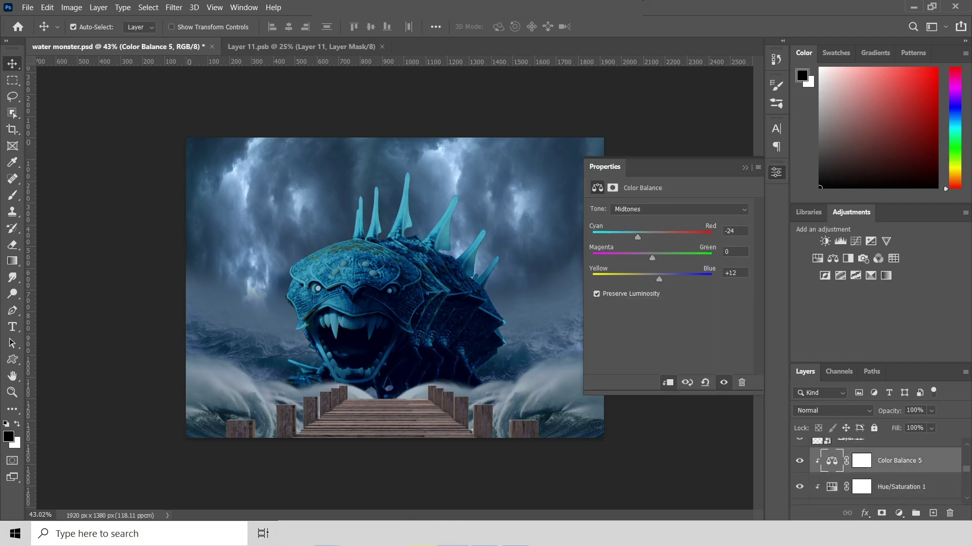
{"action": "left_click", "coordinate": [679, 209]}
{"action": "left_click", "coordinate": [658, 241]}
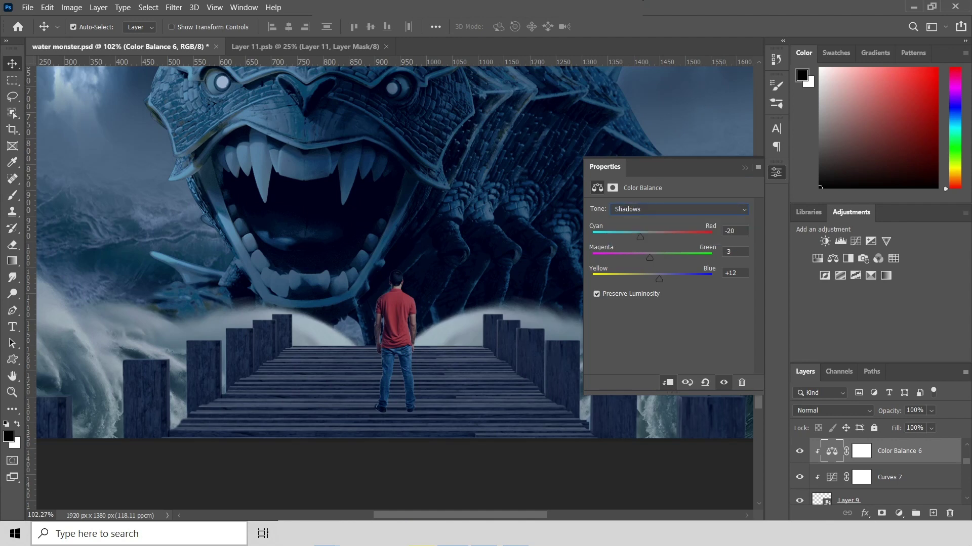
{"action": "key", "text": "ctrl+0"}
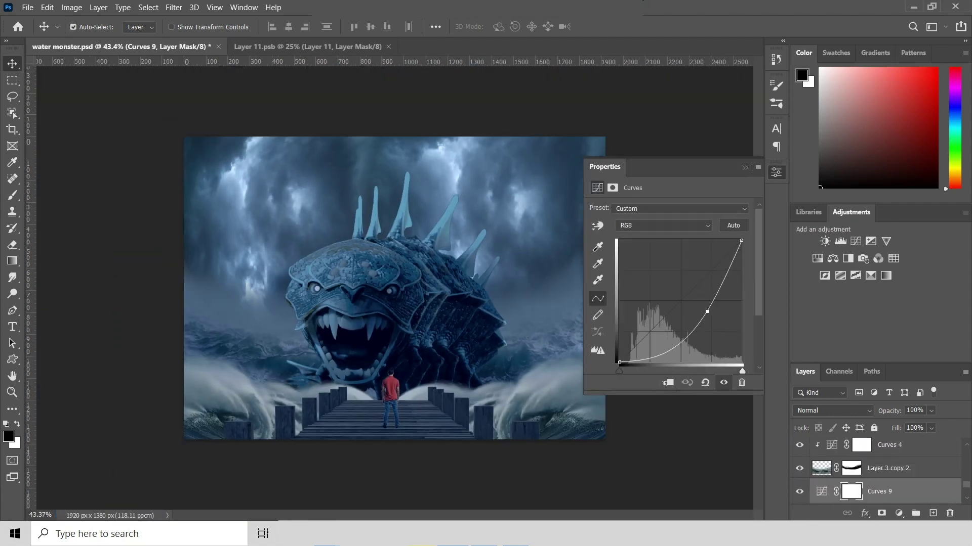
- Invert the darkening Curves mask and paint it across the top sky with a size-90, 24%-flow brush
{"action": "key", "text": "ctrl+i"}
{"action": "key", "text": "b"}
{"action": "key", "text": "bracketright"}
{"action": "key", "text": "bracketright"}
{"action": "key", "text": "bracketright"}
{"action": "key", "text": "shift+2"}
{"action": "key", "text": "shift+8"}
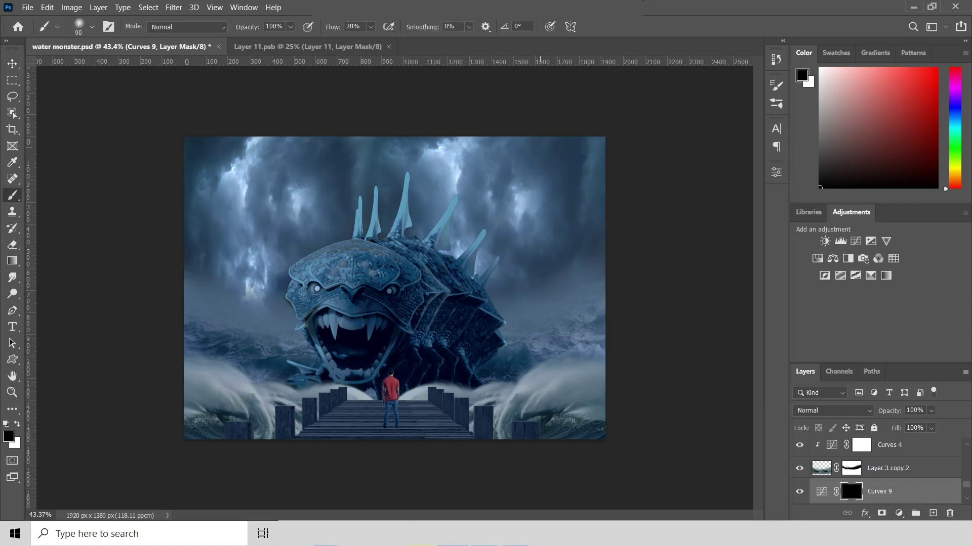
{"action": "key", "text": "shift+5"}
{"action": "key", "text": "shift+8"}
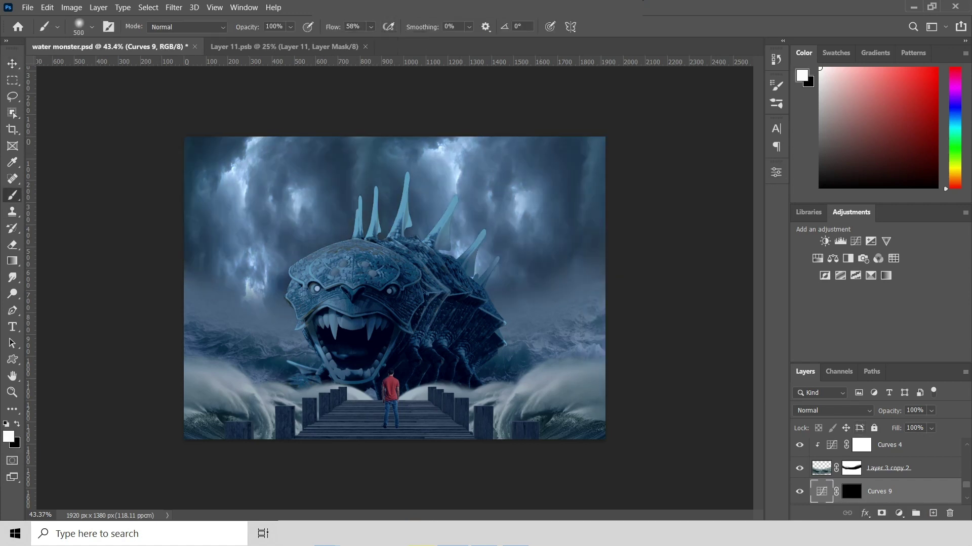
{"action": "key", "text": "shift+2"}
{"action": "key", "text": "shift+4"}
{"action": "left_click_drag", "start_coordinate": [557, 187], "coordinate": [243, 233]}
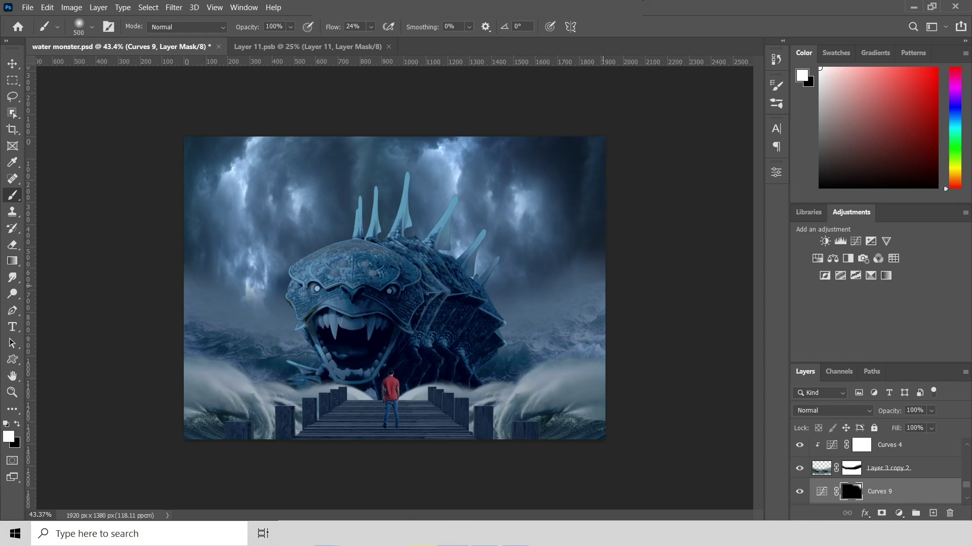
- Rotate the lightning layer about 45°
{"action": "key", "text": "v"}
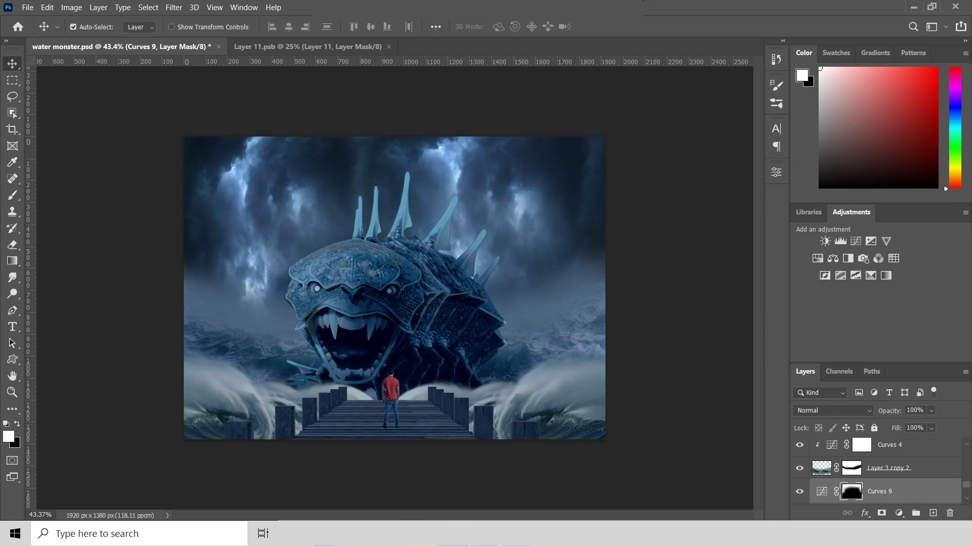
{"action": "key", "text": "ctrl+t"}
{"action": "left_click_drag", "start_coordinate": [544, 152], "coordinate": [551, 238]}
- Enlarge the lightning, set it to Screen blend mode, and move it into the sky
{"action": "key", "text": "Return"}
{"action": "key", "text": "ctrl+t"}
{"action": "left_click_drag", "start_coordinate": [281, 104], "coordinate": [238, 60]}
{"action": "key", "text": "Return"}
{"action": "left_click", "coordinate": [832, 411]}
{"action": "left_click", "coordinate": [803, 307]}
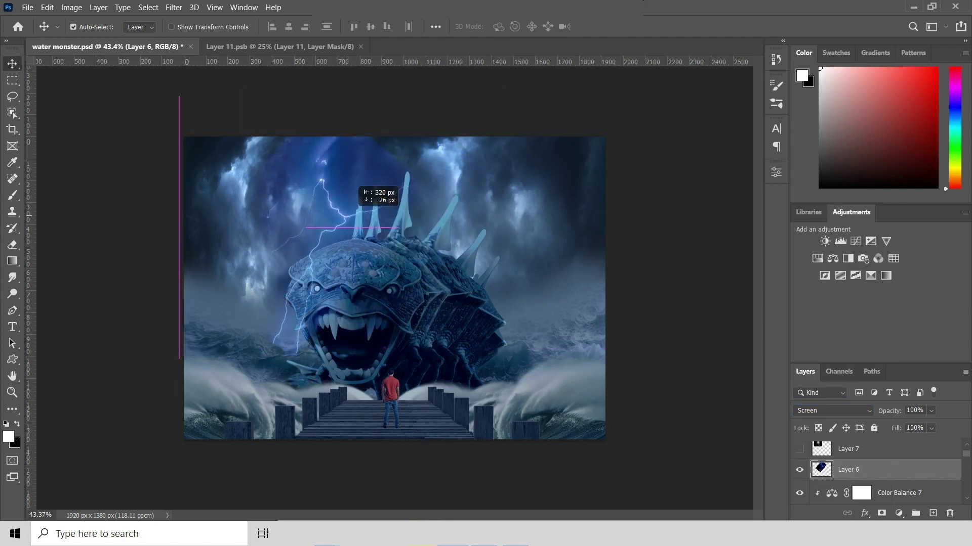
{"action": "left_click_drag", "start_coordinate": [379, 243], "coordinate": [314, 213]}
- Raise the lightning's Levels black input to 59 and shift it up-left into the sky
{"action": "key", "text": "i"}
{"action": "key", "text": "ctrl+l"}
{"action": "left_click_drag", "start_coordinate": [614, 249], "coordinate": [651, 249]}
{"action": "key", "text": "Return"}
{"action": "key", "text": "v"}
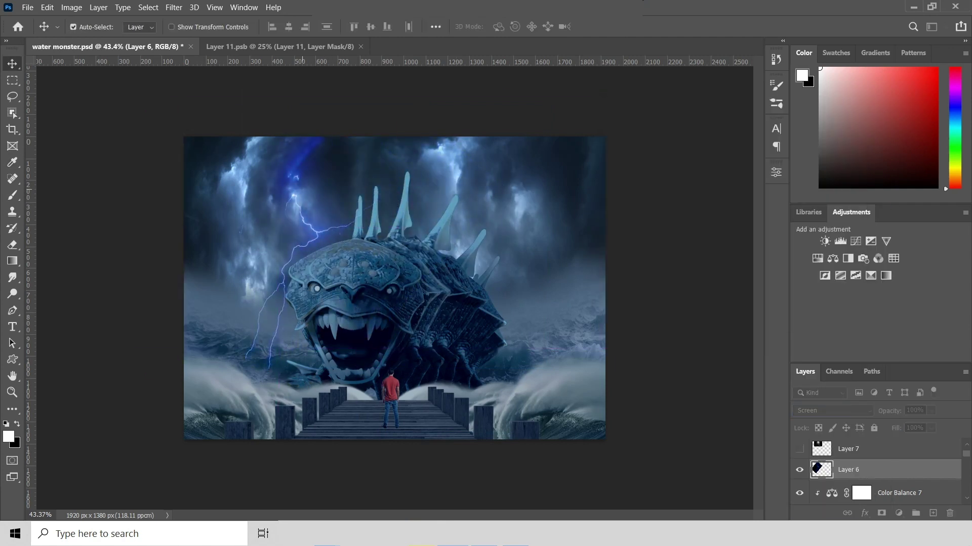
{"action": "left_click_drag", "start_coordinate": [304, 242], "coordinate": [298, 236]}
{"action": "scroll", "coordinate": [875, 470], "scroll_direction": "up", "scroll_amount": 1}
{"action": "scroll", "coordinate": [875, 471], "scroll_direction": "down", "scroll_amount": 1}
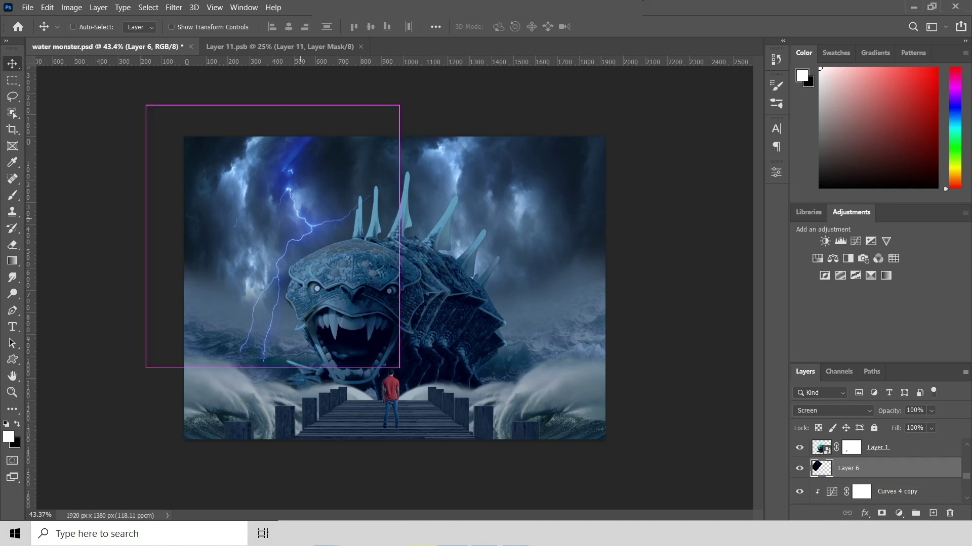
{"action": "key", "text": "ctrl+t"}
{"action": "left_click_drag", "start_coordinate": [318, 218], "coordinate": [288, 170]}
{"action": "key", "text": "Return"}
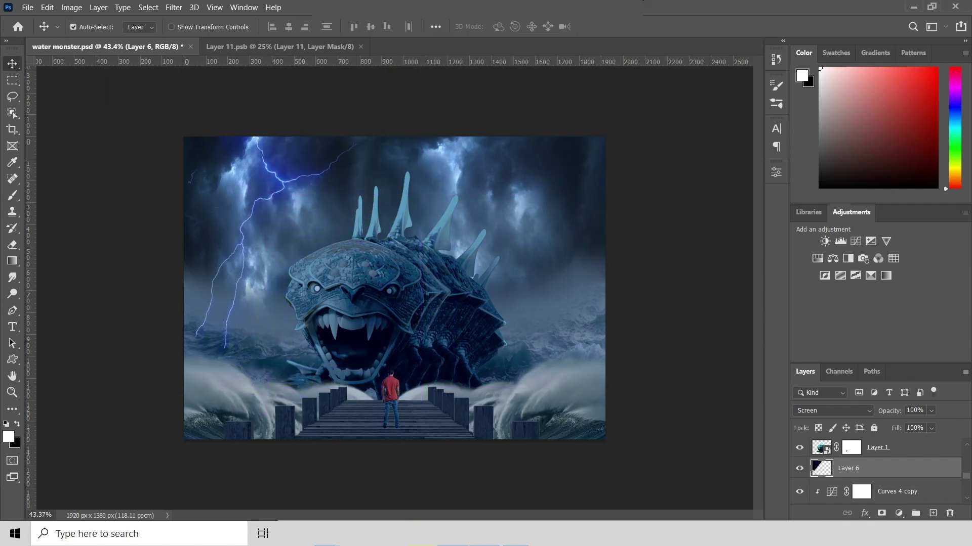
{"action": "left_click_drag", "start_coordinate": [277, 203], "coordinate": [270, 207]}
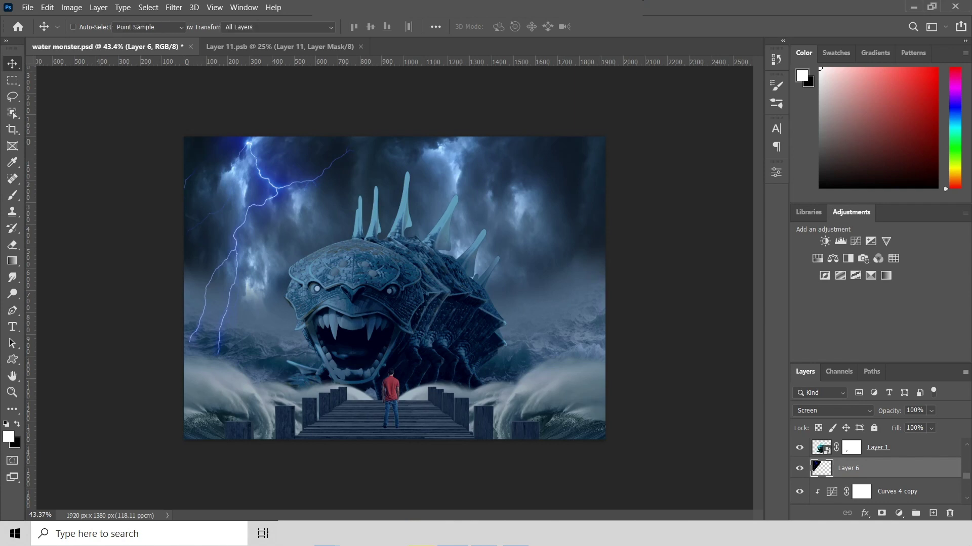
- Set the lightning's Hue/Saturation to hue -16 and saturation -18
{"action": "key", "text": "ctrl+u"}
{"action": "type", "text": "-11"}
{"action": "key", "text": "BackSpace"}
{"action": "type", "text": "6"}
{"action": "key", "text": "Tab"}
{"action": "type", "text": "-18"}
{"action": "key", "text": "shift+Tab"}
{"action": "key", "text": "Return"}
{"action": "key", "text": "v"}
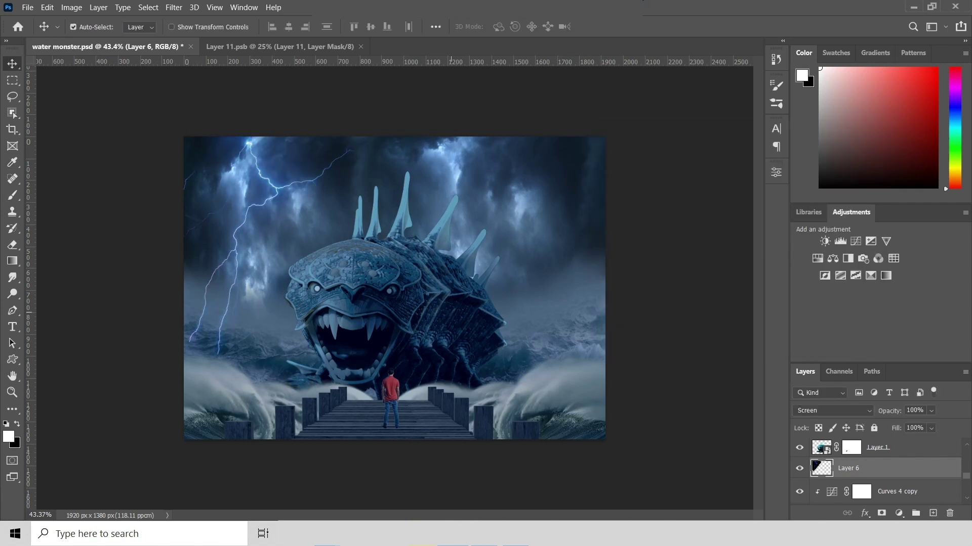
- Apply a 2.5-pixel Gaussian Blur to the lightning
{"action": "key", "text": "alt+t"}
{"action": "key", "text": "b"}
{"action": "key", "text": "Return"}
{"action": "type", "text": "2.5"}
{"action": "key", "text": "Return"}
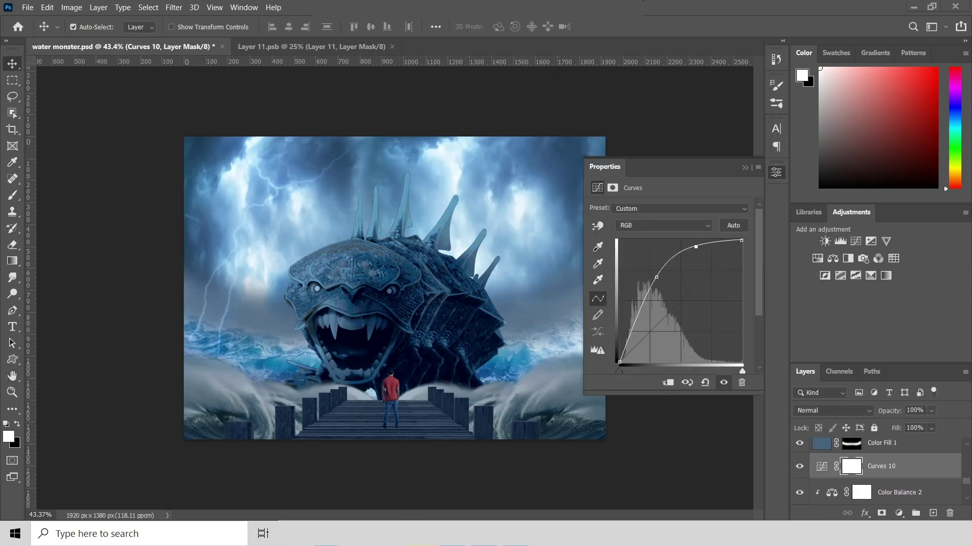
- Put the brightening Curves 10 in Luminosity mode behind an inverted black mask
{"action": "key", "text": "ctrl+i"}
{"action": "key", "text": "b"}
{"action": "key", "text": "shift+alt+y"}
{"action": "left_click", "coordinate": [91, 27]}
{"action": "left_click_drag", "start_coordinate": [38, 63], "coordinate": [39, 76]}
{"action": "key", "text": "Return"}
- Paint brightness into the left sky around the lightning, then start a Solid Color fill
{"action": "left_click_drag", "start_coordinate": [192, 329], "coordinate": [309, 354]}
{"action": "left_click_drag", "start_coordinate": [283, 147], "coordinate": [237, 223]}
{"action": "left_click", "coordinate": [91, 26]}
{"action": "left_click_drag", "start_coordinate": [39, 76], "coordinate": [39, 63]}
{"action": "key", "text": "Return"}
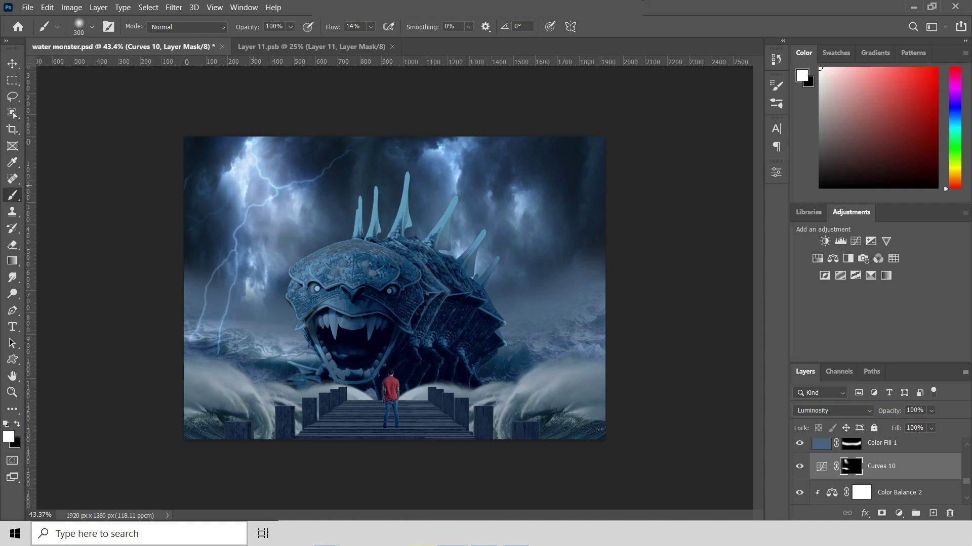
{"action": "key", "text": "alt+bracketleft"}
{"action": "left_click", "coordinate": [898, 513]}
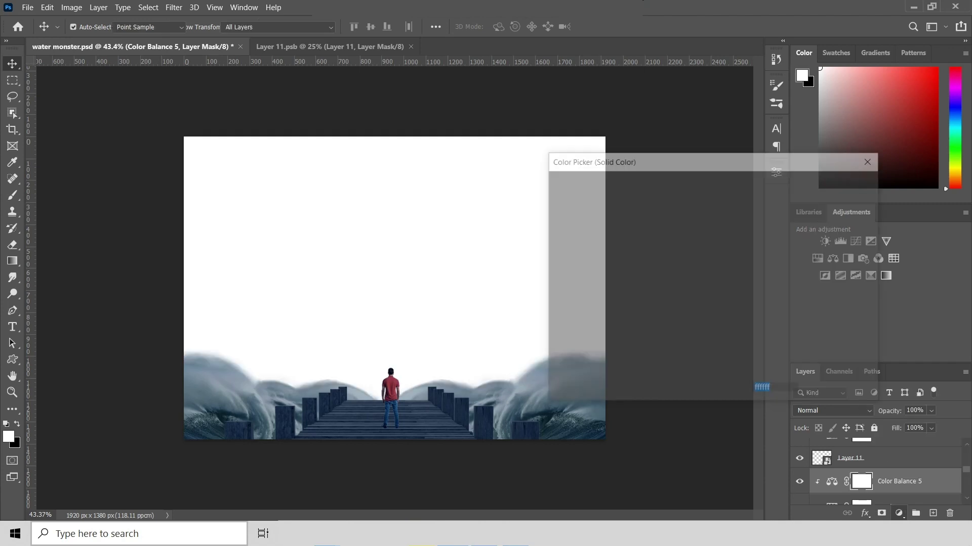
- Clip a light blue Color Fill 2 to the monster, limit it with Blend If, and invert its mask
{"action": "left_click", "coordinate": [569, 191]}
{"action": "key", "text": "Return"}
{"action": "key", "text": "ctrl+alt+g"}
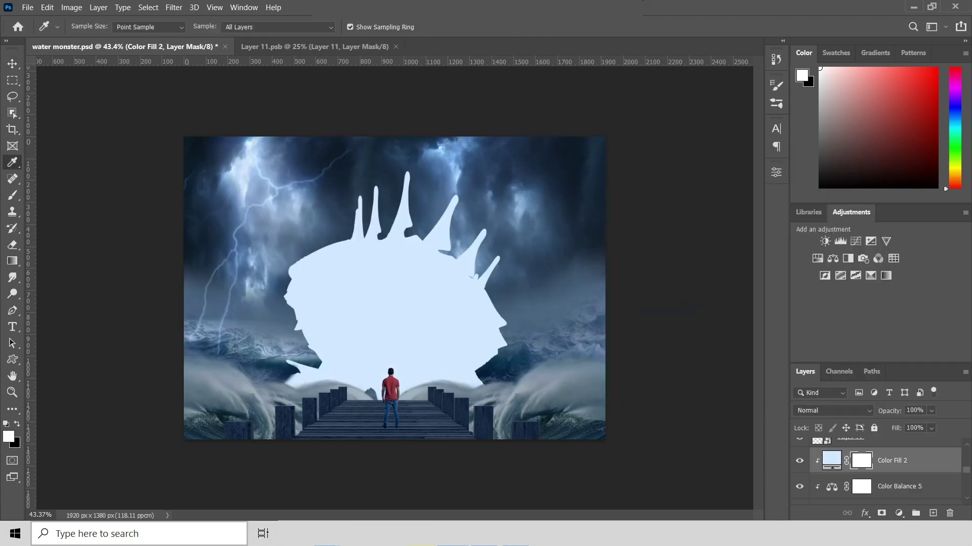
{"action": "double_click", "coordinate": [926, 461]}
{"action": "left_click_drag", "start_coordinate": [649, 382], "coordinate": [683, 382]}
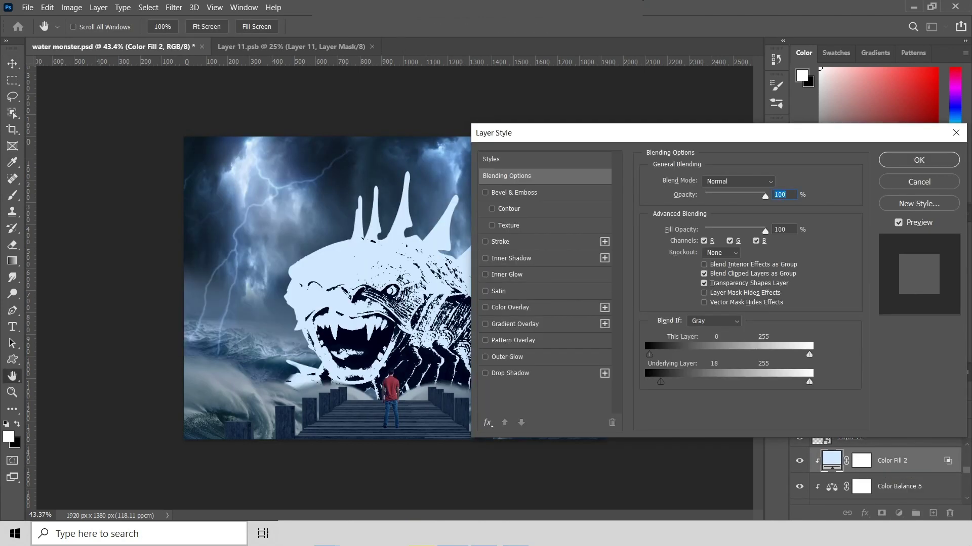
{"action": "key", "text": "Return"}
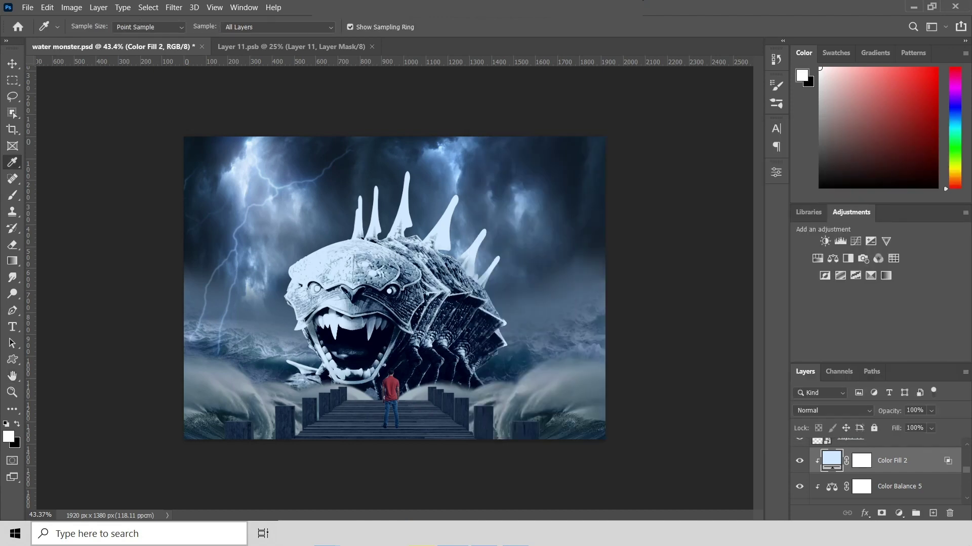
{"action": "key", "text": "i"}
{"action": "key", "text": "ctrl+i"}
{"action": "key", "text": "b"}
{"action": "scroll", "coordinate": [283, 295], "scroll_direction": "up", "scroll_amount": 5, "text": "alt"}
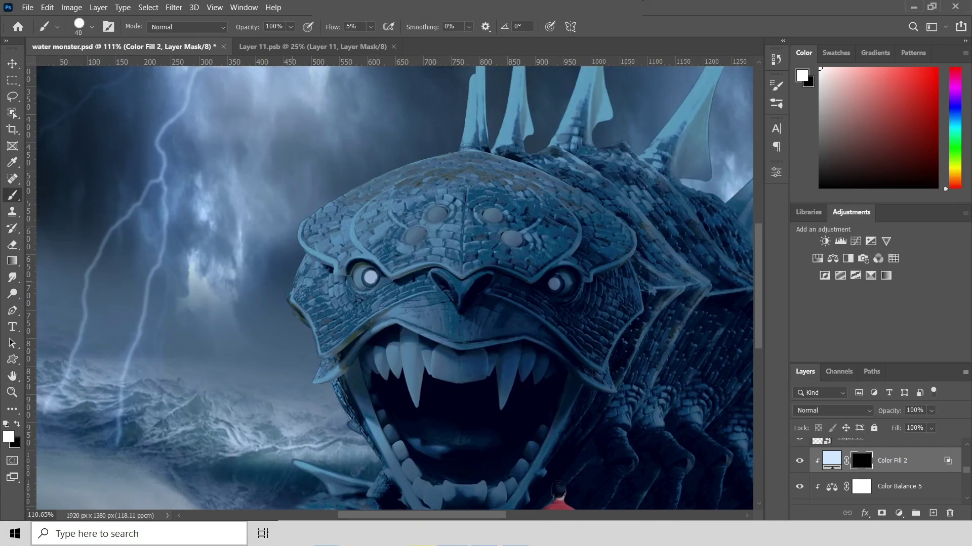
- Paint the blue light along the monster's head and jaw
{"action": "mouse_move", "coordinate": [304, 309]}
{"action": "left_mouse_down"}
{"action": "mouse_move", "coordinate": [301, 258]}
{"action": "mouse_move", "coordinate": [410, 167]}
{"action": "left_mouse_up"}
{"action": "left_click_drag", "start_coordinate": [304, 238], "coordinate": [455, 152]}
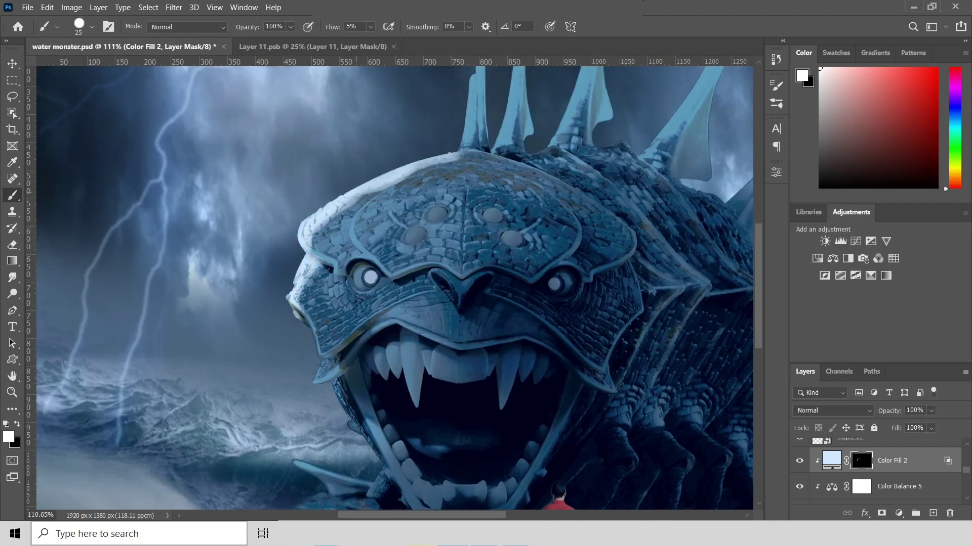
{"action": "scroll", "coordinate": [354, 253], "scroll_direction": "down", "scroll_amount": 1}
{"action": "left_click_drag", "start_coordinate": [251, 324], "coordinate": [233, 248]}
{"action": "scroll", "coordinate": [238, 263], "scroll_direction": "down", "scroll_amount": 1}
{"action": "left_click_drag", "start_coordinate": [303, 301], "coordinate": [228, 372]}
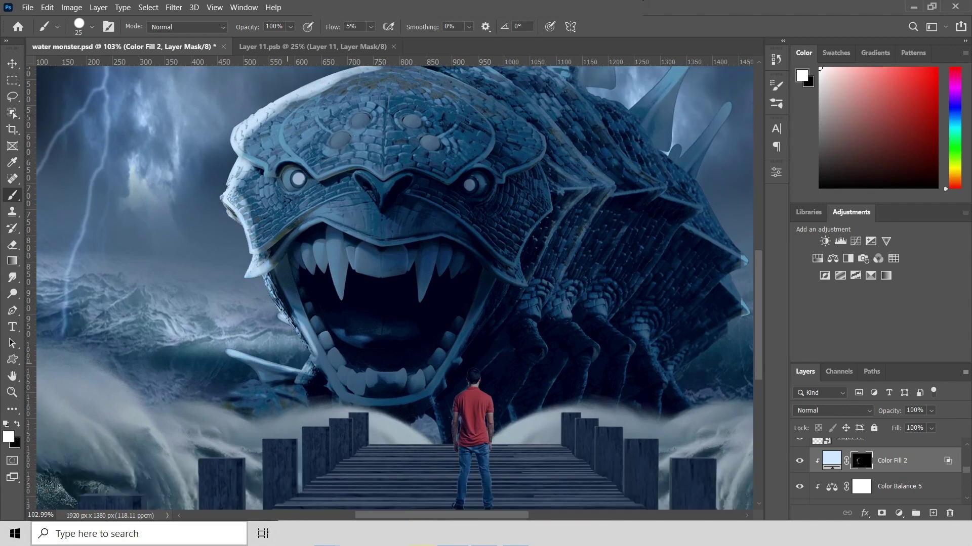
{"action": "left_click_drag", "start_coordinate": [303, 374], "coordinate": [273, 268]}
{"action": "scroll", "coordinate": [395, 288], "scroll_direction": "up", "scroll_amount": 2}
{"action": "scroll", "coordinate": [394, 289], "scroll_direction": "up", "scroll_amount": 1}
{"action": "scroll", "coordinate": [395, 288], "scroll_direction": "up", "scroll_amount": 1}
- Brighten the monster's left, middle and right-hand spikes with blue light
{"action": "left_click_drag", "start_coordinate": [383, 291], "coordinate": [438, 172]}
{"action": "left_click_drag", "start_coordinate": [511, 137], "coordinate": [468, 284]}
{"action": "mouse_move", "coordinate": [627, 192]}
{"action": "left_mouse_down"}
{"action": "mouse_move", "coordinate": [587, 253]}
{"action": "mouse_move", "coordinate": [501, 296]}
{"action": "mouse_move", "coordinate": [614, 218]}
{"action": "left_mouse_up"}
{"action": "scroll", "coordinate": [516, 196], "scroll_direction": "down", "scroll_amount": 2}
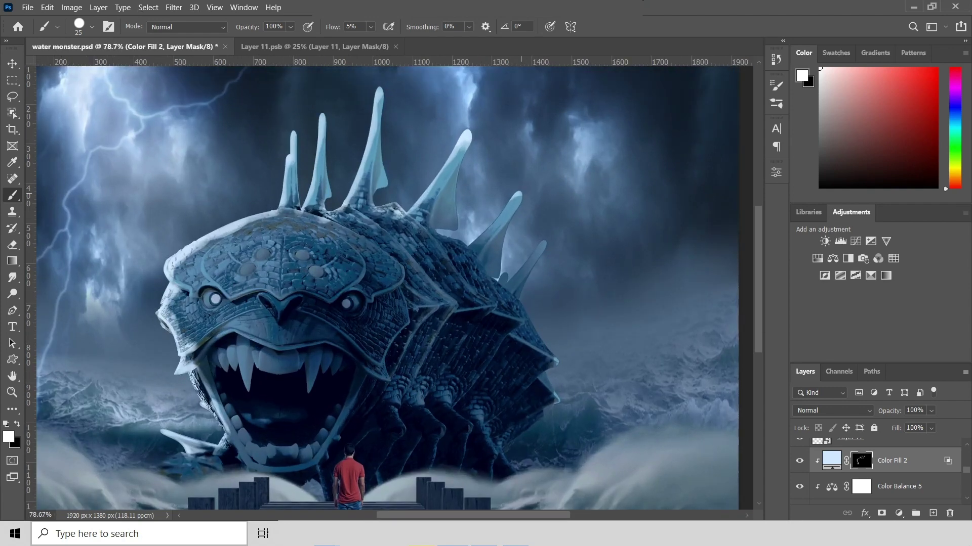
{"action": "scroll", "coordinate": [403, 223], "scroll_direction": "up", "scroll_amount": 1}
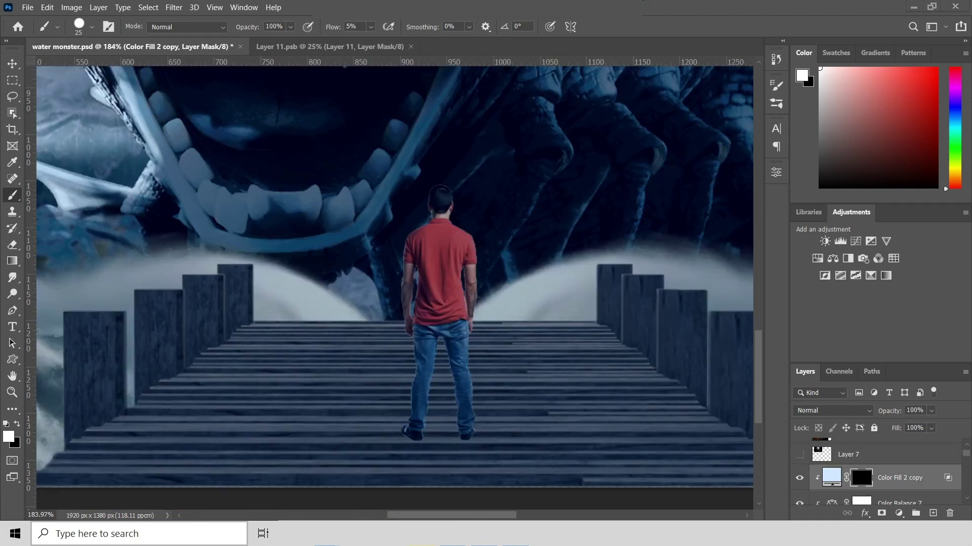
- Paint a thin rim light along the man's left shoulder edge with a smaller brush
{"action": "key", "text": "bracketleft"}
{"action": "key", "text": "bracketleft"}
{"action": "key", "text": "bracketleft"}
{"action": "scroll", "coordinate": [440, 223], "scroll_direction": "up", "scroll_amount": 5}
{"action": "mouse_move", "coordinate": [430, 192]}
{"action": "left_mouse_down"}
{"action": "mouse_move", "coordinate": [377, 259]}
{"action": "mouse_move", "coordinate": [360, 349]}
{"action": "left_mouse_up"}
{"action": "left_click_drag", "start_coordinate": [425, 197], "coordinate": [424, 156]}
{"action": "scroll", "coordinate": [429, 172], "scroll_direction": "down", "scroll_amount": 3}
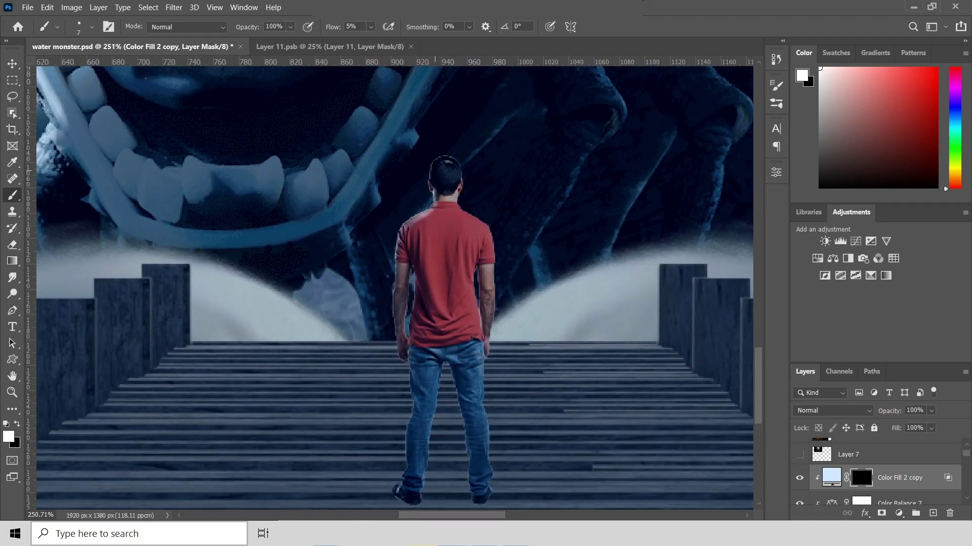
- Tone down the highlight on the man's shoulder and arm at 64% brush flow
{"action": "key", "text": "bracketright"}
{"action": "key", "text": "bracketright"}
{"action": "key", "text": "bracketright"}
{"action": "key", "text": "shift+1"}
{"action": "key", "text": "shift+7"}
{"action": "key", "text": "shift+6"}
{"action": "key", "text": "shift+4"}
{"action": "left_click_drag", "start_coordinate": [398, 268], "coordinate": [435, 200]}
{"action": "key", "text": "shift+0"}
{"action": "key", "text": "bracketright"}
{"action": "key", "text": "bracketright"}
{"action": "key", "text": "bracketright"}
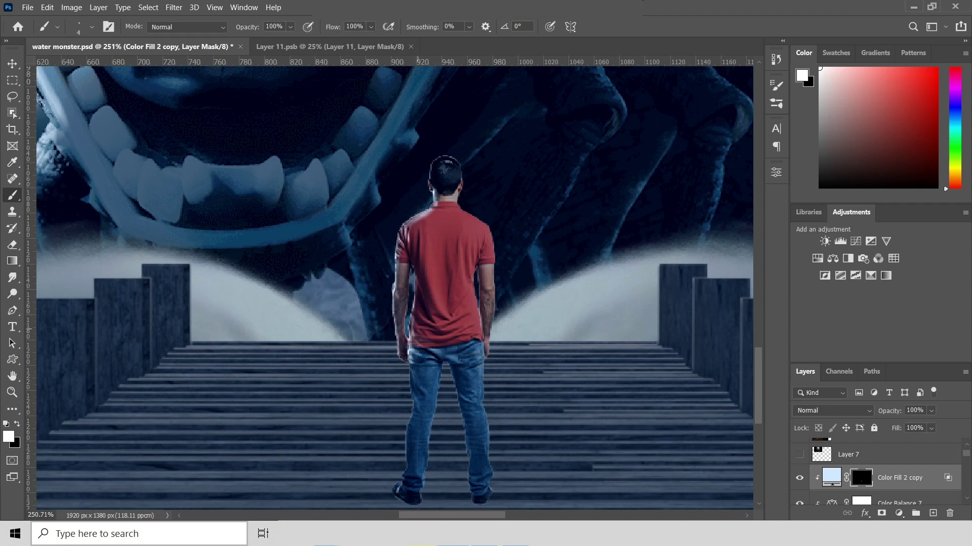
{"action": "scroll", "coordinate": [480, 287], "scroll_direction": "up", "scroll_amount": 1}
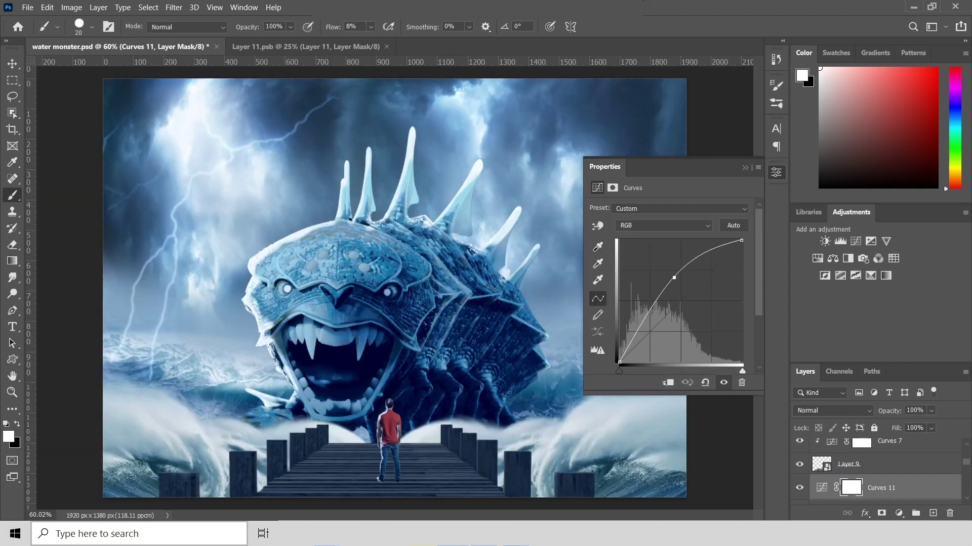
- Invert the Curves 11 mask, paint it back over the lower-left and lower-right waves, and blend it in Luminosity
{"action": "left_click", "coordinate": [851, 488]}
{"action": "key", "text": "ctrl+i"}
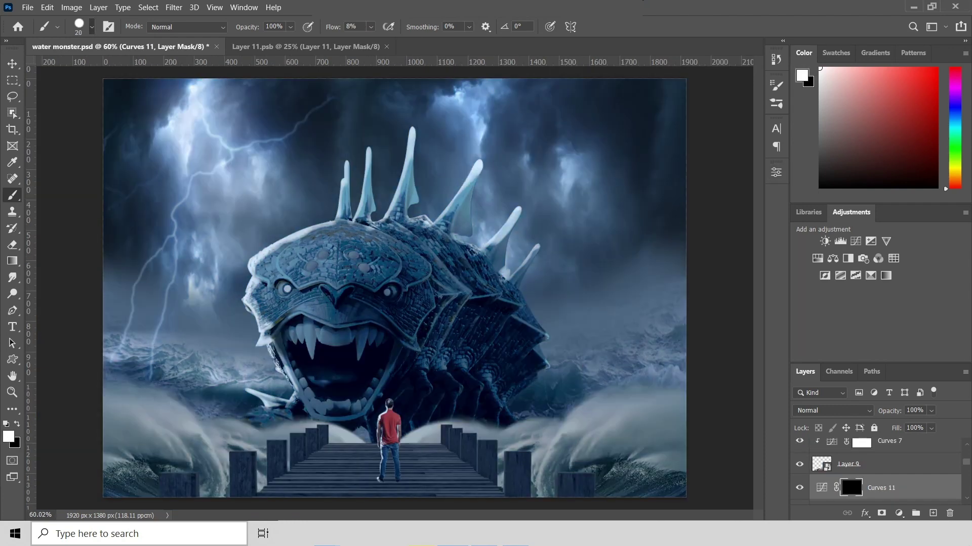
{"action": "mouse_move", "coordinate": [167, 399]}
{"action": "left_mouse_down"}
{"action": "mouse_move", "coordinate": [132, 425]}
{"action": "mouse_move", "coordinate": [127, 461]}
{"action": "left_mouse_up"}
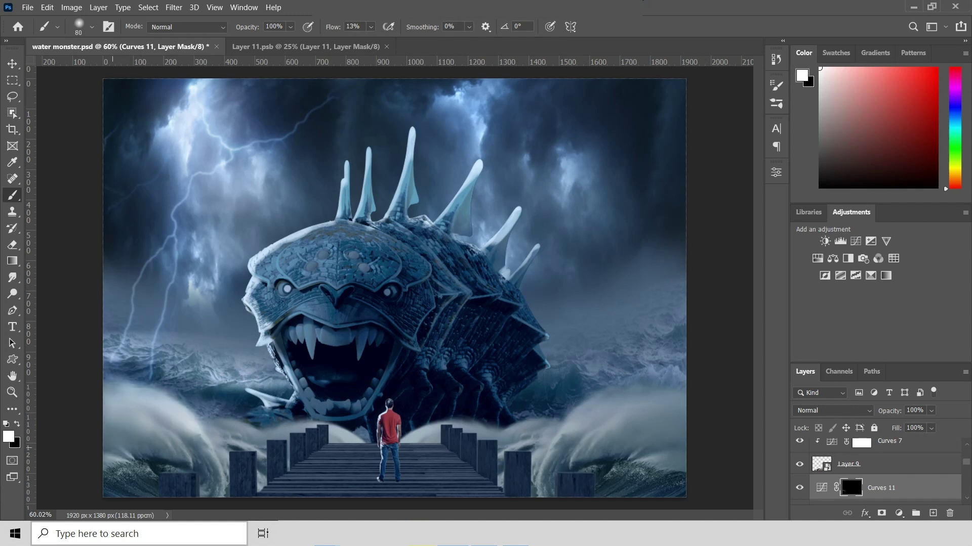
{"action": "left_click_drag", "start_coordinate": [202, 425], "coordinate": [303, 420]}
{"action": "mouse_move", "coordinate": [501, 435]}
{"action": "left_mouse_down"}
{"action": "mouse_move", "coordinate": [556, 430]}
{"action": "mouse_move", "coordinate": [668, 450]}
{"action": "left_mouse_up"}
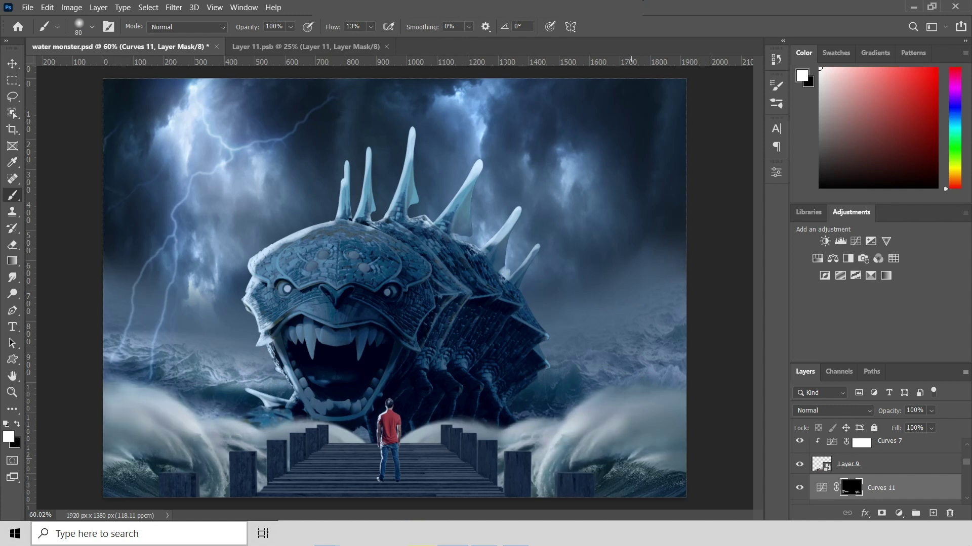
{"action": "left_click", "coordinate": [832, 410]}
{"action": "left_click", "coordinate": [835, 461]}
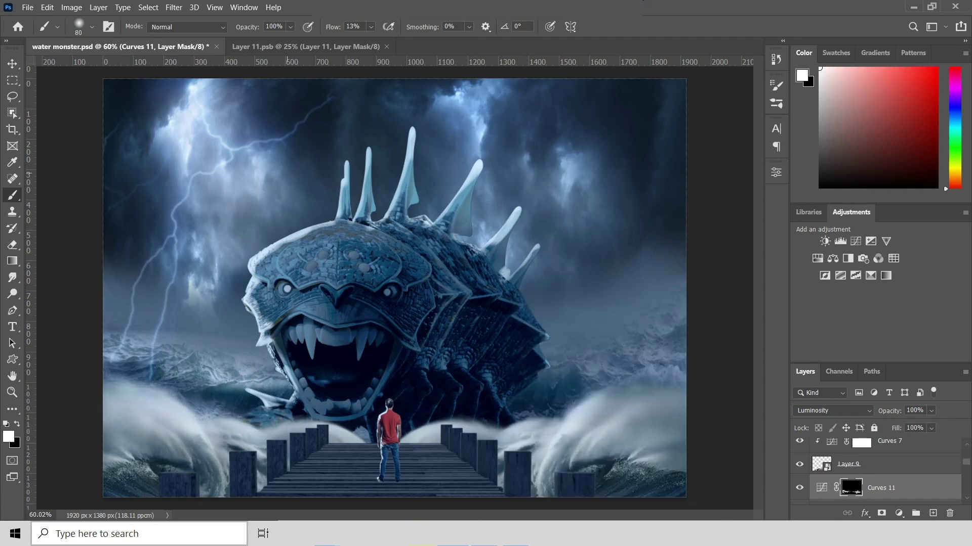
- Toggle the man's Layer 1 to compare, then pick a soft 80 px brush for the Color Fill 2 mask
{"action": "scroll", "coordinate": [875, 476], "scroll_direction": "down", "scroll_amount": 5}
{"action": "left_click", "coordinate": [800, 494]}
{"action": "left_click", "coordinate": [820, 495]}
{"action": "key", "text": "v"}
{"action": "key", "text": "b"}
{"action": "left_click", "coordinate": [92, 27]}
{"action": "left_click", "coordinate": [47, 143]}
{"action": "scroll", "coordinate": [875, 471], "scroll_direction": "up", "scroll_amount": 5}
{"action": "left_click", "coordinate": [861, 456]}
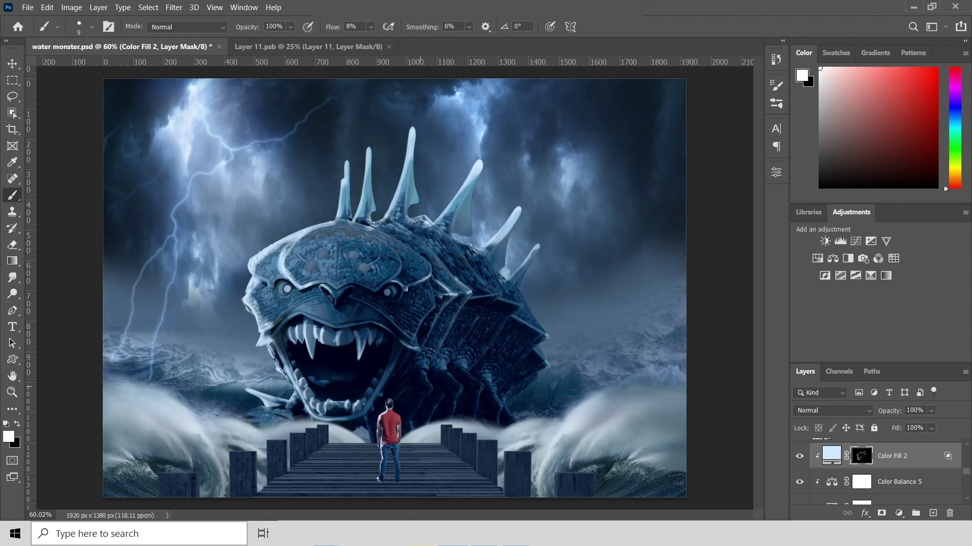
- Check Color Fill 2's blending options, then raise the brush flow to 26%
{"action": "double_click", "coordinate": [911, 456]}
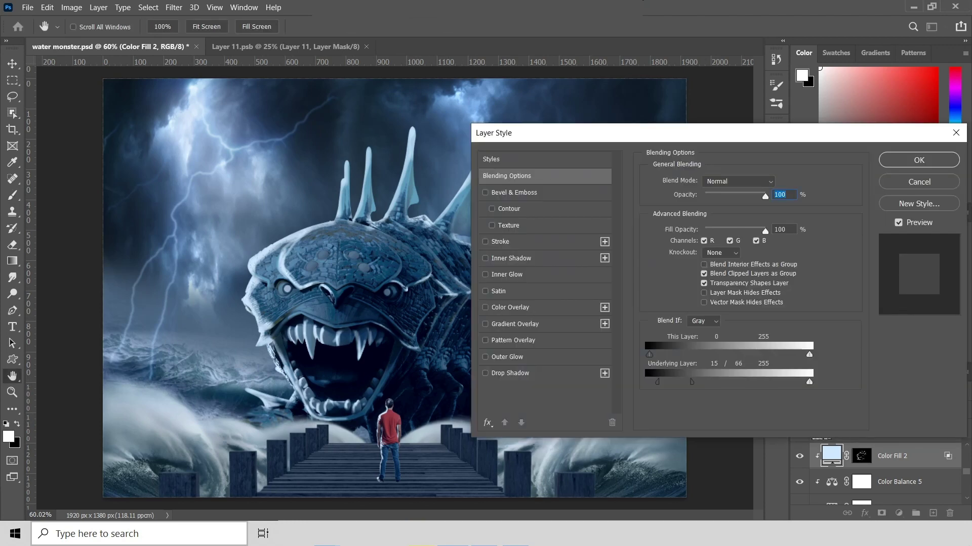
{"action": "left_click", "coordinate": [913, 159]}
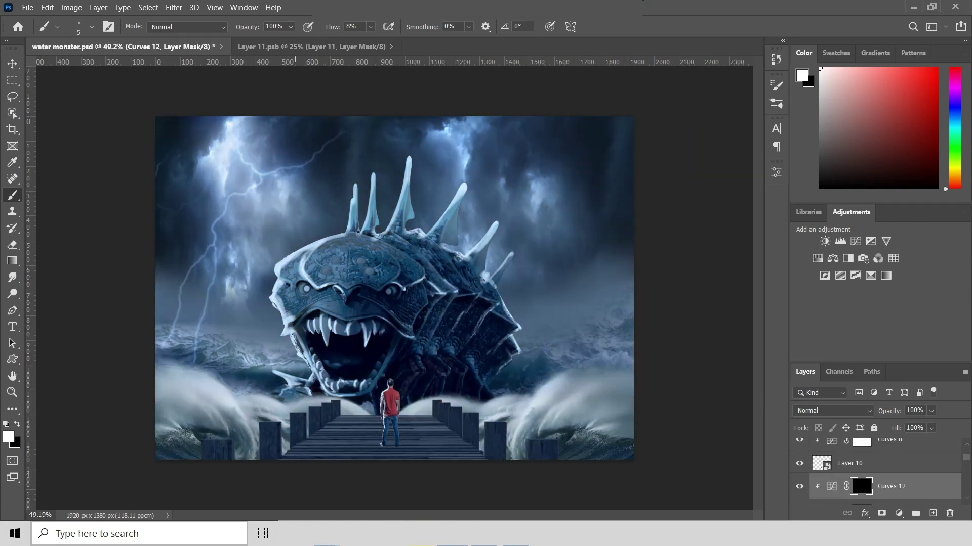
{"action": "left_click", "coordinate": [81, 26]}
{"action": "key", "text": "Escape"}
{"action": "key", "text": "shift+2"}
{"action": "key", "text": "shift+6"}
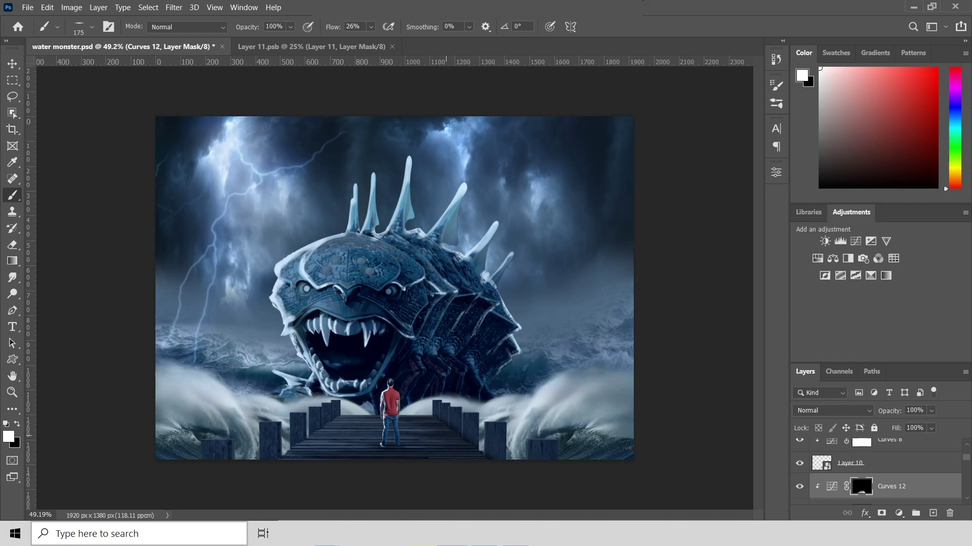
- Choose a 60 px soft round brush and set Curves 12 to Luminosity
{"action": "left_click", "coordinate": [92, 27]}
{"action": "double_click", "coordinate": [76, 137]}
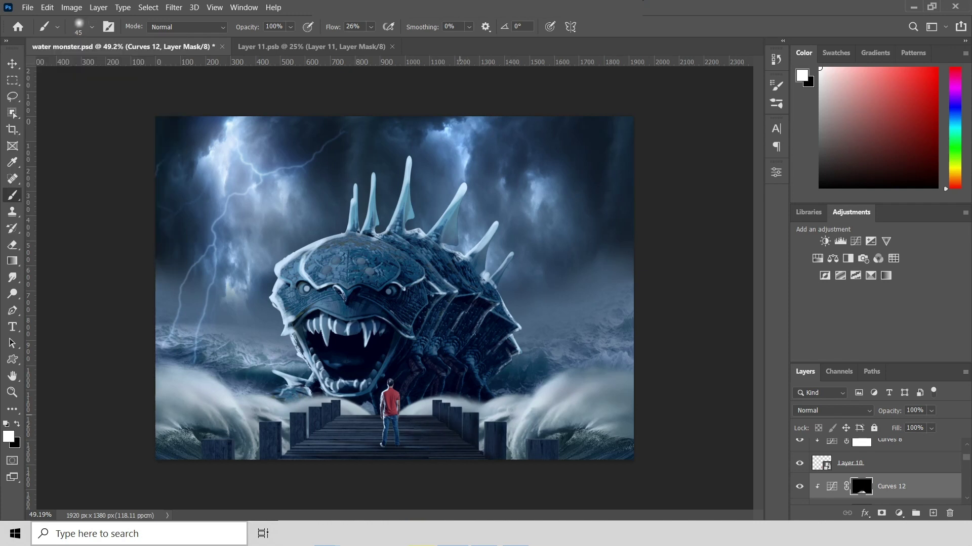
{"action": "left_click", "coordinate": [832, 410]}
{"action": "left_click", "coordinate": [810, 514]}
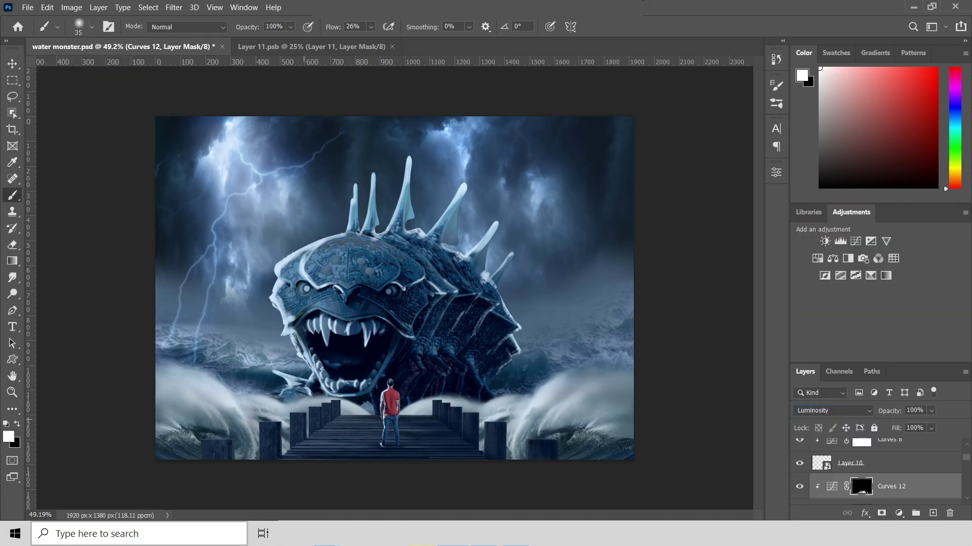
- Add a raised Curves 13 in Luminosity with an inverted mask, painted onto the pier at 10% flow
{"action": "left_click", "coordinate": [870, 240]}
{"action": "mouse_move", "coordinate": [657, 323]}
{"action": "left_mouse_down"}
{"action": "mouse_move", "coordinate": [657, 252]}
{"action": "mouse_move", "coordinate": [698, 251]}
{"action": "left_mouse_up"}
{"action": "key", "text": "ctrl+i"}
{"action": "key", "text": "bracketleft"}
{"action": "left_click_drag", "start_coordinate": [371, 27], "coordinate": [361, 42]}
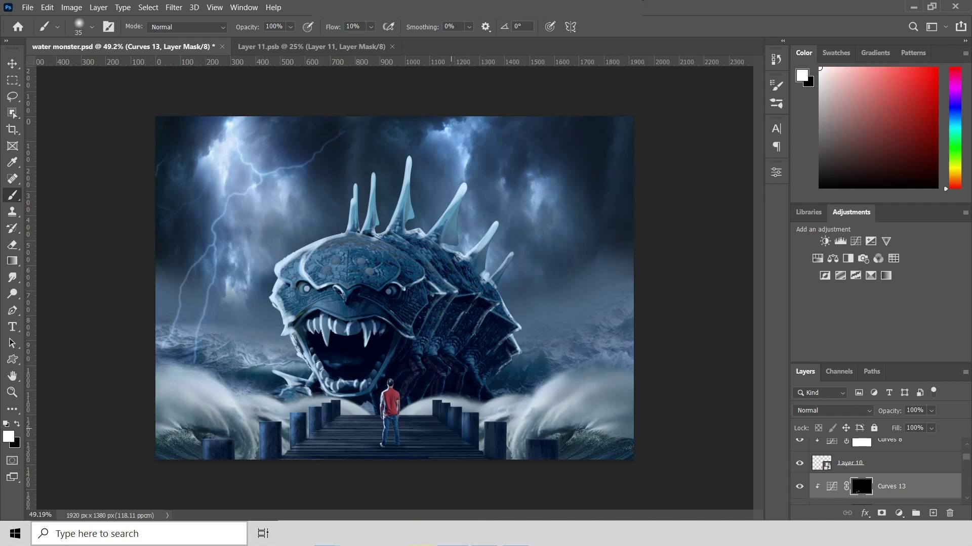
{"action": "left_click", "coordinate": [819, 411]}
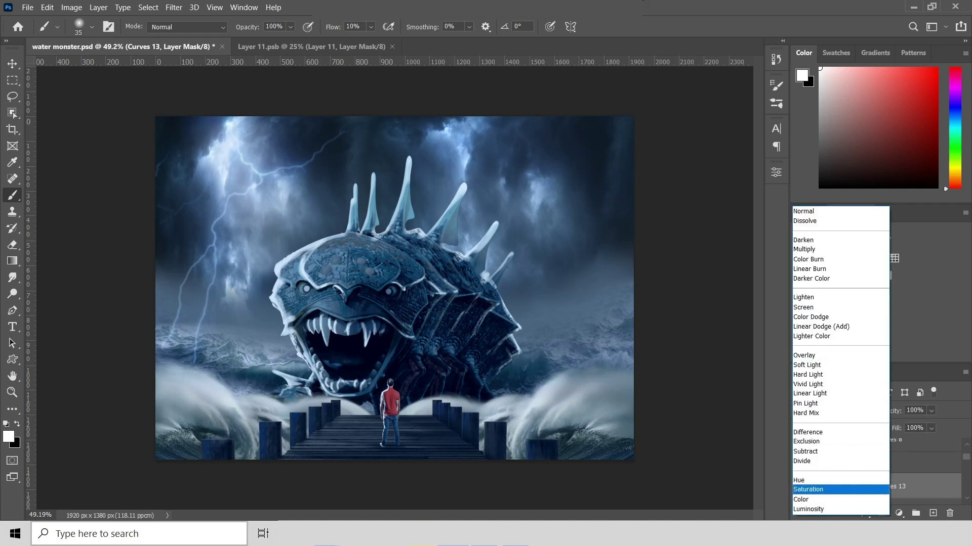
{"action": "left_click", "coordinate": [810, 509]}
{"action": "key", "text": "bracketright"}
{"action": "key", "text": "bracketright"}
{"action": "key", "text": "bracketright"}
{"action": "left_click_drag", "start_coordinate": [306, 445], "coordinate": [359, 435]}
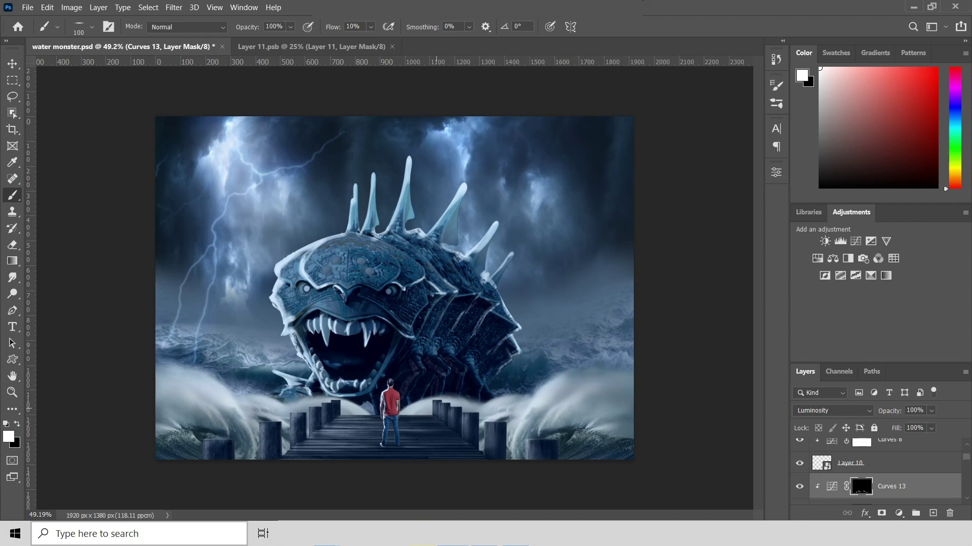
- Review the blending options of Curves 13 and Curves 12, then select Curves 11 below
{"action": "double_click", "coordinate": [858, 467]}
{"action": "key", "text": "Escape"}
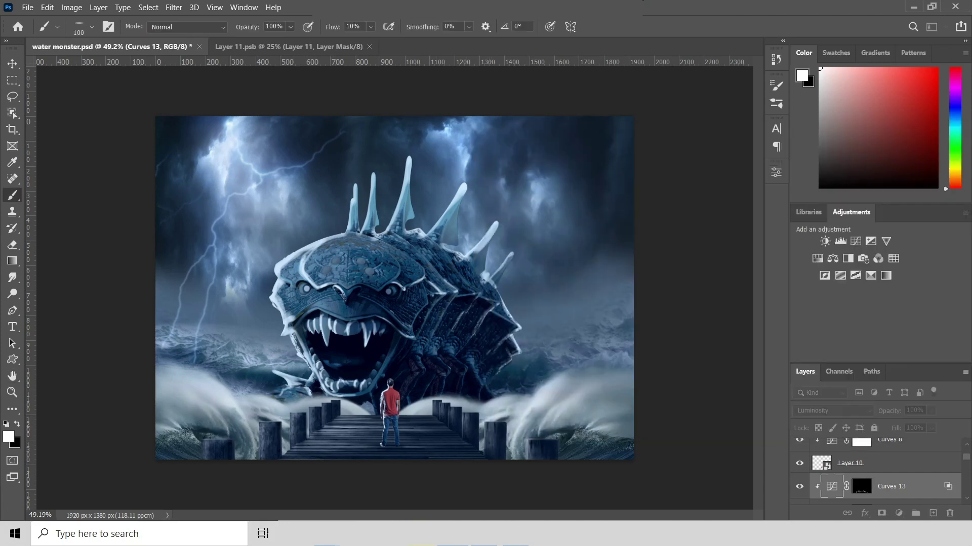
{"action": "scroll", "coordinate": [858, 467], "scroll_direction": "down", "scroll_amount": 2}
{"action": "double_click", "coordinate": [858, 466]}
{"action": "key", "text": "Return"}
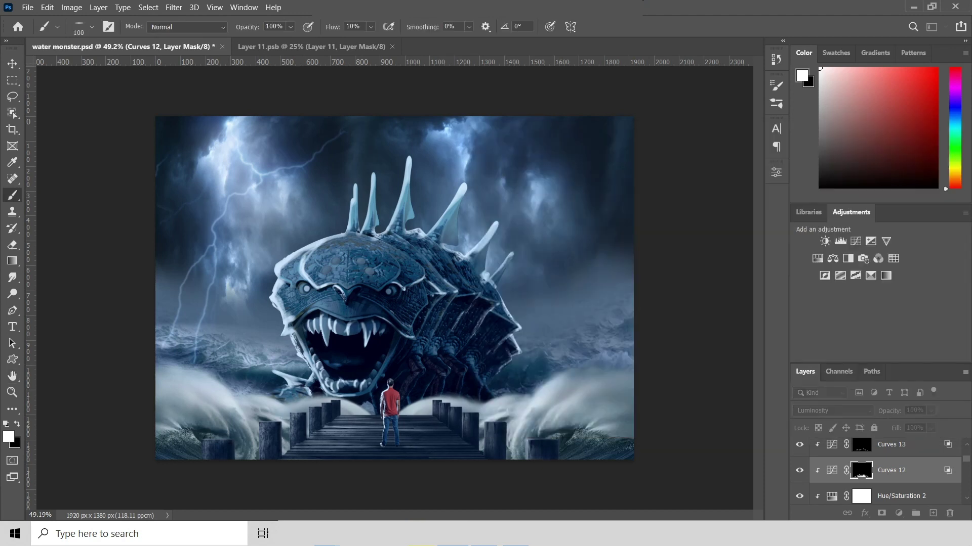
{"action": "key", "text": "alt+bracketleft"}
{"action": "key", "text": "alt+bracketleft"}
{"action": "key", "text": "alt+bracketleft"}
{"action": "key", "text": "alt+bracketleft"}
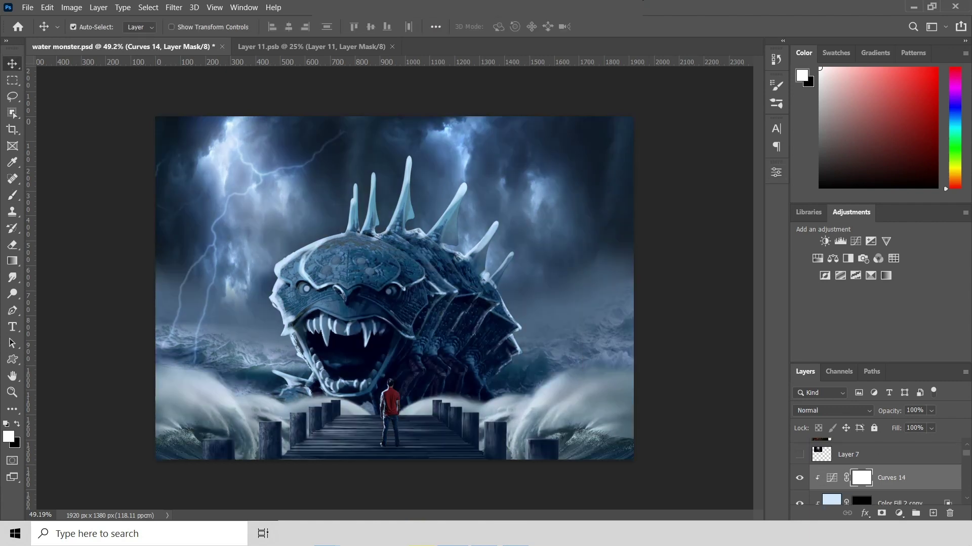
- Invert the Curves 14 mask to hide its effect and zoom in on the scene
{"action": "key", "text": "ctrl+i"}
{"action": "key", "text": "ctrl+plus"}
{"action": "key", "text": "ctrl+plus"}
{"action": "key", "text": "b"}
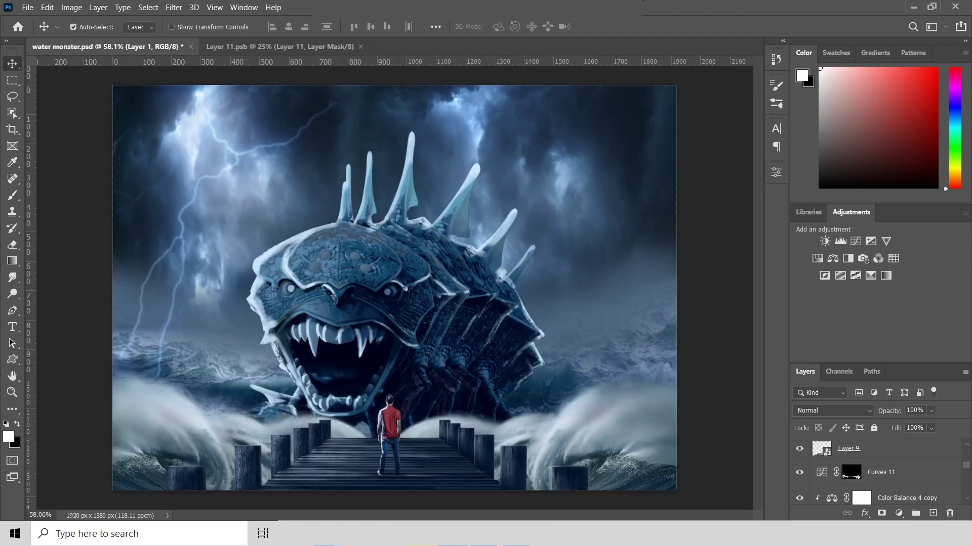
{"action": "scroll", "coordinate": [859, 469], "scroll_direction": "up", "scroll_amount": 1}
{"action": "scroll", "coordinate": [859, 468], "scroll_direction": "up", "scroll_amount": 1}
{"action": "scroll", "coordinate": [859, 468], "scroll_direction": "up", "scroll_amount": 2}
{"action": "scroll", "coordinate": [859, 469], "scroll_direction": "up", "scroll_amount": 1}
- Add a clipped, darkening Curves 15 with an inverted mask painted over the monster's head
{"action": "left_click", "coordinate": [860, 468]}
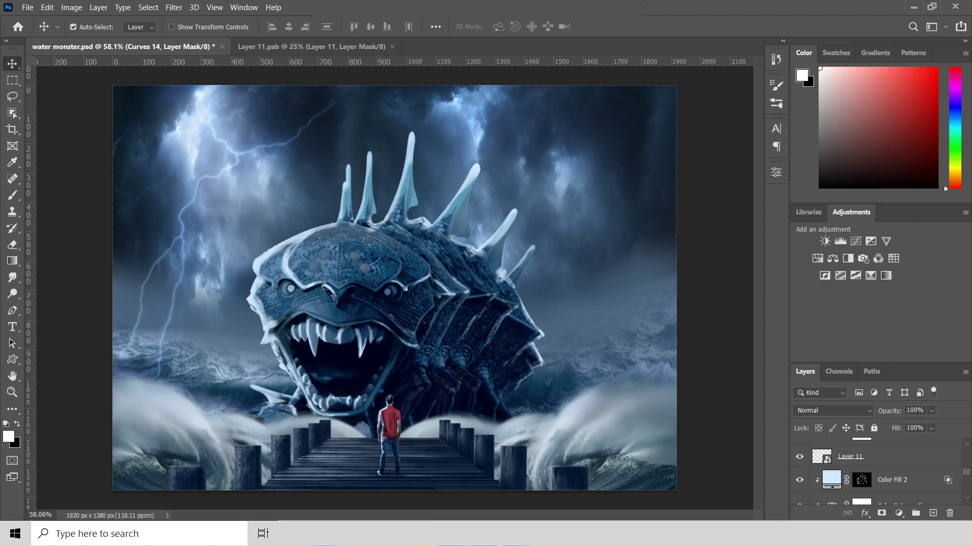
{"action": "left_click", "coordinate": [855, 241]}
{"action": "left_click_drag", "start_coordinate": [681, 300], "coordinate": [691, 314]}
{"action": "key", "text": "ctrl+alt+g"}
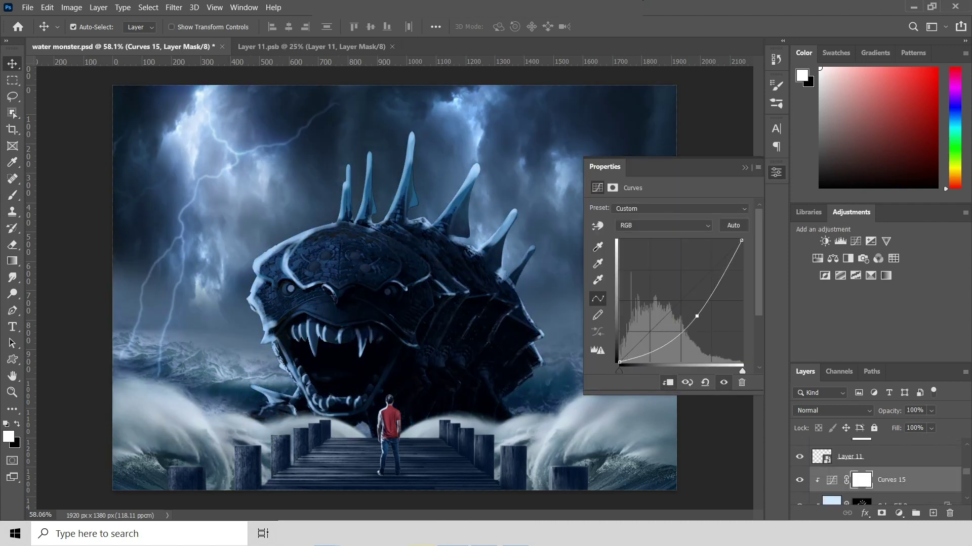
{"action": "key", "text": "ctrl+i"}
{"action": "key", "text": "b"}
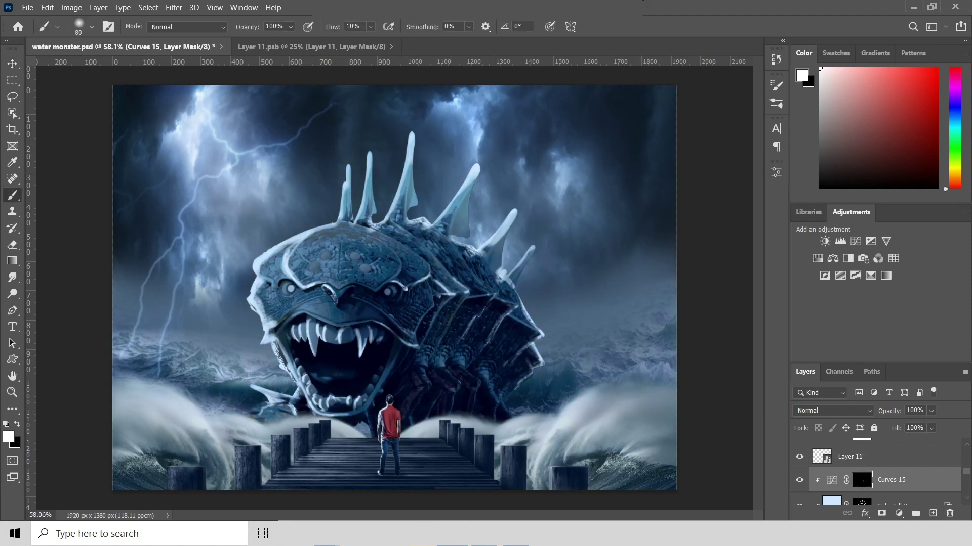
{"action": "mouse_move", "coordinate": [425, 297]}
{"action": "left_mouse_down"}
{"action": "mouse_move", "coordinate": [441, 253]}
{"action": "mouse_move", "coordinate": [501, 294]}
{"action": "left_mouse_up"}
{"action": "left_click_drag", "start_coordinate": [357, 408], "coordinate": [413, 346]}
{"action": "key", "text": "alt+bracketleft"}
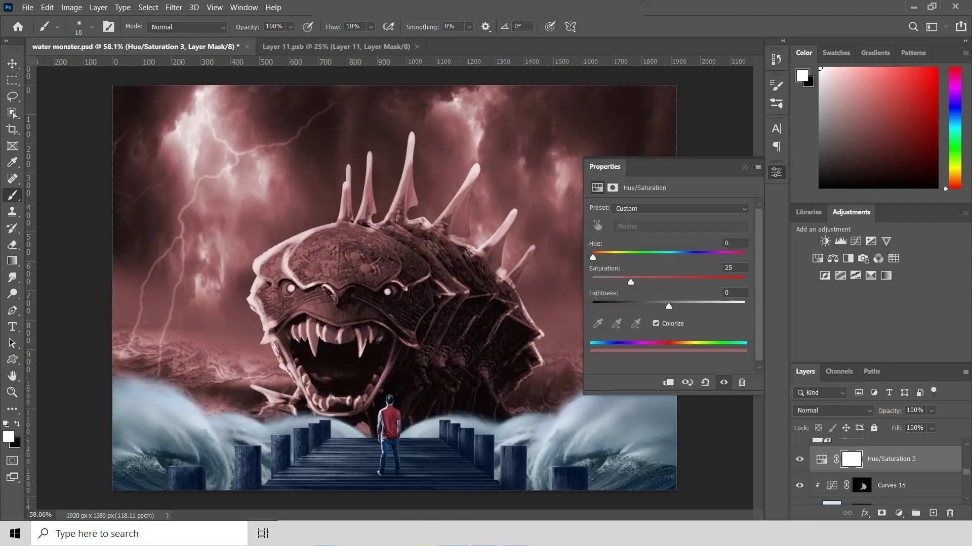
- Confirm the layer name, check Hue/Saturation 3's blending options, and invert its mask
{"action": "key", "text": "Return"}
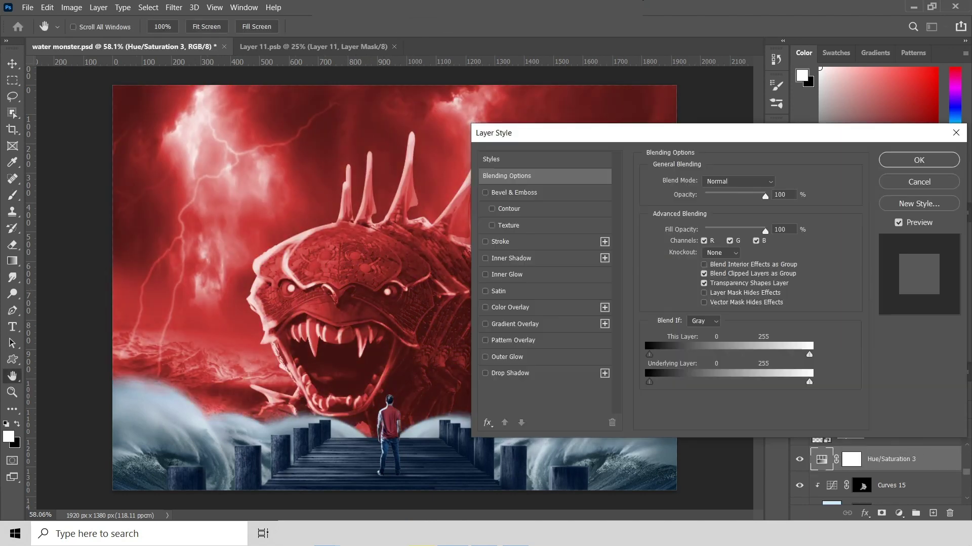
{"action": "double_click", "coordinate": [941, 460]}
{"action": "key", "text": "Escape"}
{"action": "key", "text": "b"}
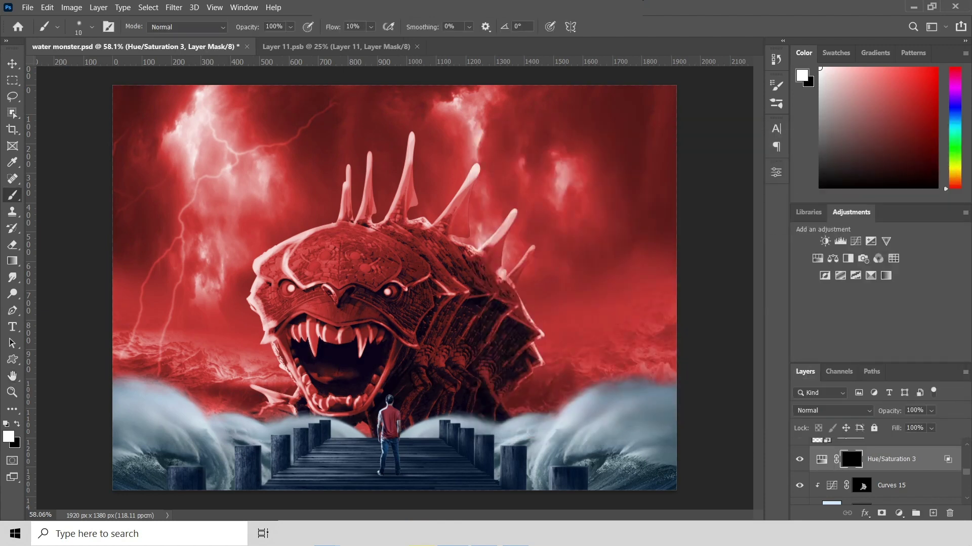
{"action": "key", "text": "ctrl+i"}
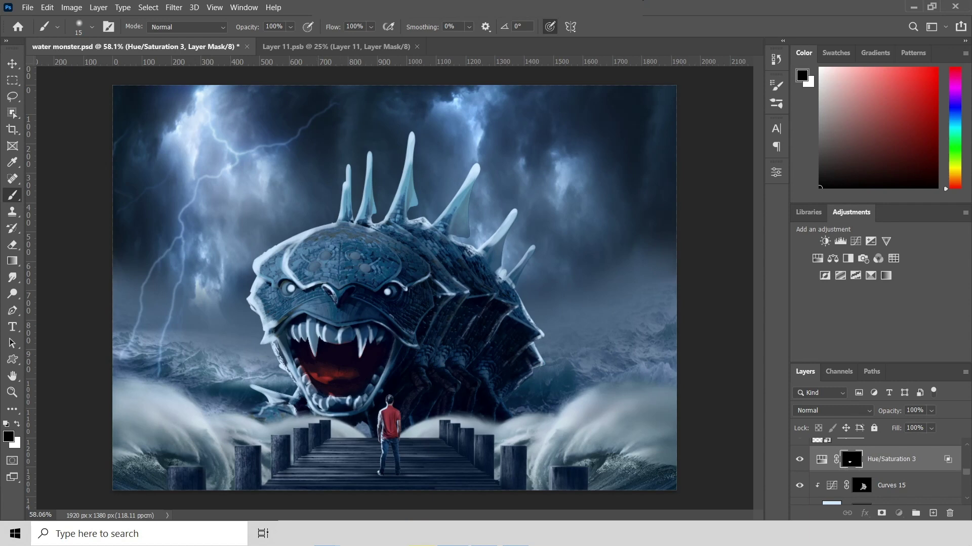
- Set the tint's Blend If Underlying Layer to 0/19 and 246/255, then show the sparks Layer 8
{"action": "double_click", "coordinate": [849, 439]}
{"action": "left_click_drag", "start_coordinate": [809, 382], "coordinate": [783, 382]}
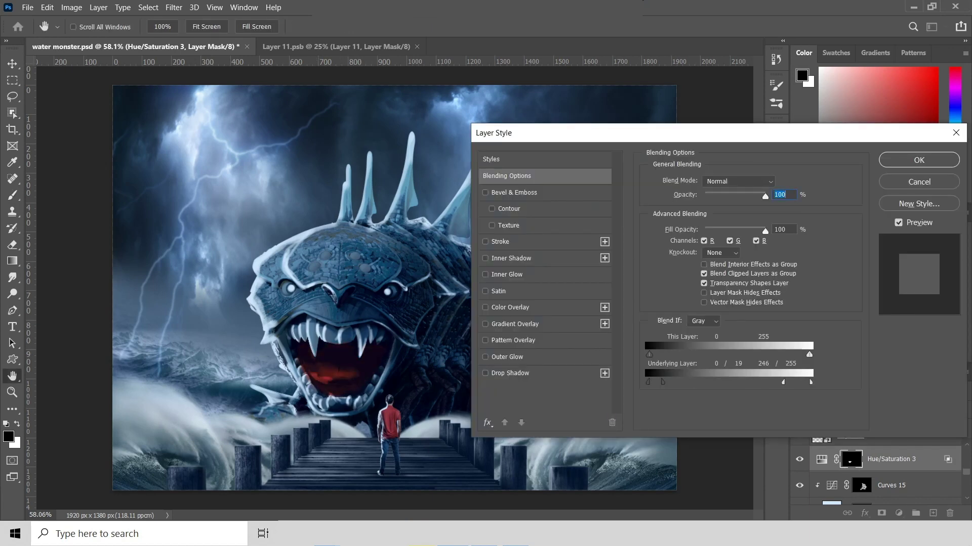
{"action": "key", "text": "Return"}
{"action": "scroll", "coordinate": [876, 471], "scroll_direction": "down", "scroll_amount": 5}
{"action": "left_click", "coordinate": [798, 469]}
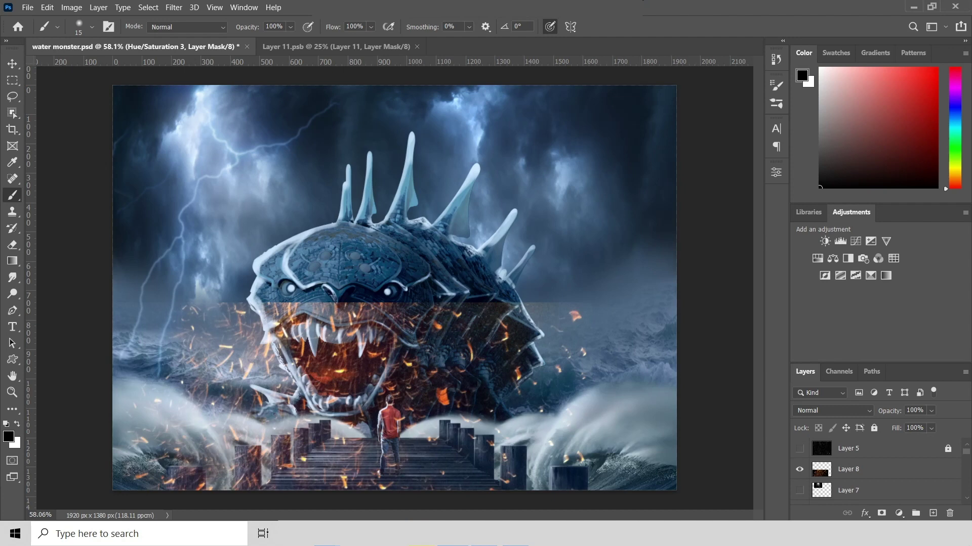
- Convert the sparks layer to a smart object, hide it, and group the monster layers as 'monster'
{"action": "left_click", "coordinate": [848, 469]}
{"action": "key", "text": "ctrl+t"}
{"action": "key", "text": "b"}
{"action": "right_click", "coordinate": [848, 469]}
{"action": "left_click", "coordinate": [759, 162]}
{"action": "scroll", "coordinate": [859, 472], "scroll_direction": "up", "scroll_amount": 1}
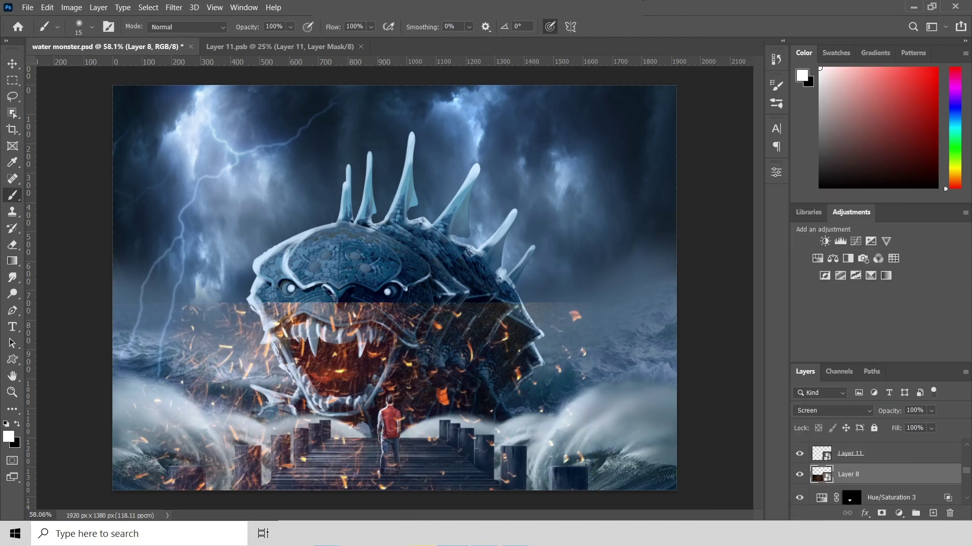
{"action": "left_click", "coordinate": [799, 474]}
{"action": "scroll", "coordinate": [875, 471], "scroll_direction": "up", "scroll_amount": 1}
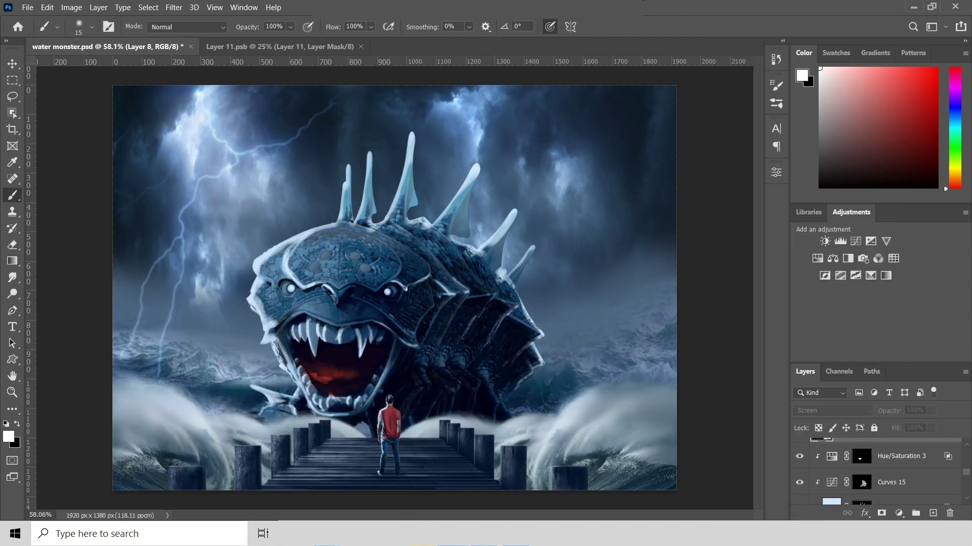
{"action": "key", "text": "ctrl+g"}
{"action": "type", "text": "monster"}
{"action": "key", "text": "Return"}
- Show the fire sparks, set them to Screen, and move them up over the monster's mouth
{"action": "left_click", "coordinate": [799, 464]}
{"action": "left_click", "coordinate": [860, 464]}
{"action": "left_click", "coordinate": [832, 411]}
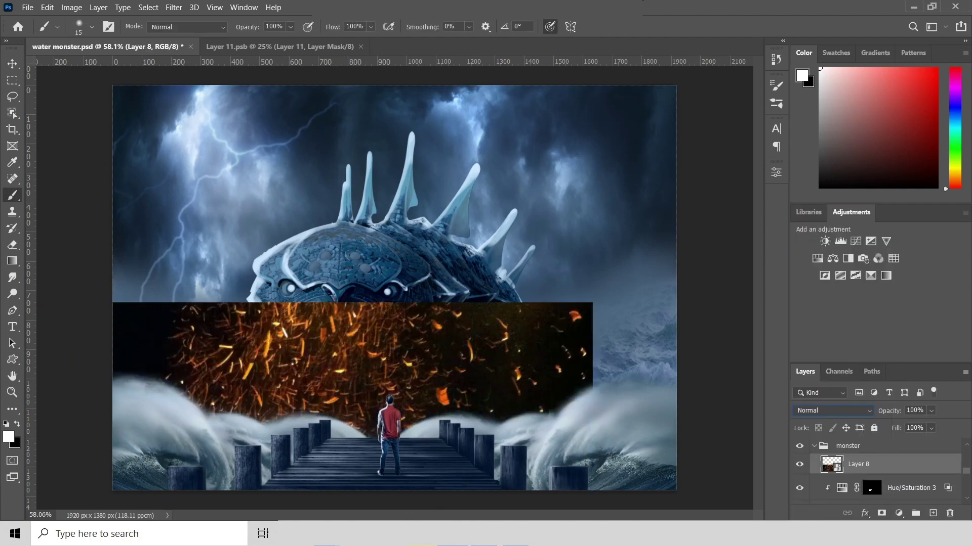
{"action": "left_click", "coordinate": [803, 307]}
{"action": "key", "text": "ctrl+t"}
{"action": "left_click_drag", "start_coordinate": [354, 387], "coordinate": [354, 344]}
{"action": "key", "text": "ctrl+0"}
{"action": "scroll", "coordinate": [394, 288], "scroll_direction": "up", "scroll_amount": 3}
{"action": "key", "text": "Return"}
{"action": "scroll", "coordinate": [394, 289], "scroll_direction": "down", "scroll_amount": 2}
- Collapse the monster group and name the next groups for the waves and the bridge
{"action": "left_click", "coordinate": [813, 446]}
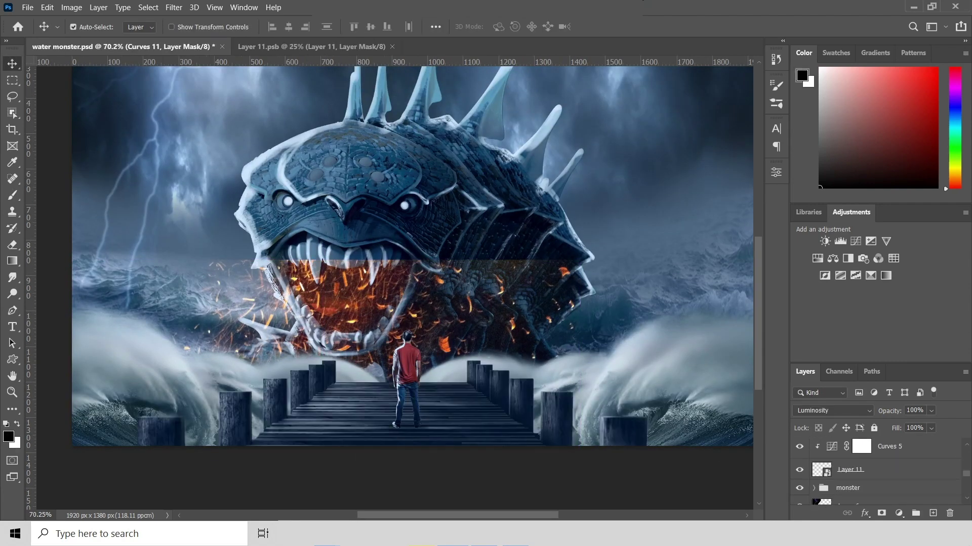
{"action": "left_click", "coordinate": [850, 488]}
{"action": "type", "text": "ve"}
{"action": "key", "text": "Return"}
{"action": "key", "text": "ctrl+g"}
{"action": "type", "text": "ifge"}
{"action": "key", "text": "Return"}
- Group Layer 10 into a 'monster' group and open Levels on the sparks layer
{"action": "left_click", "coordinate": [850, 445]}
{"action": "key", "text": "ctrl+g"}
{"action": "type", "text": "monster"}
{"action": "key", "text": "Return"}
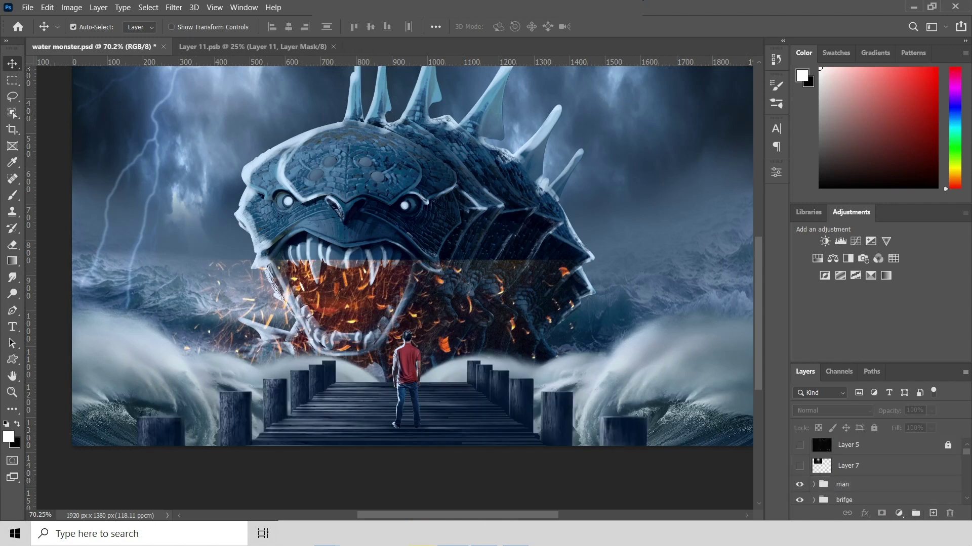
{"action": "left_click", "coordinate": [814, 484]}
{"action": "left_click", "coordinate": [861, 466]}
{"action": "key", "text": "ctrl+l"}
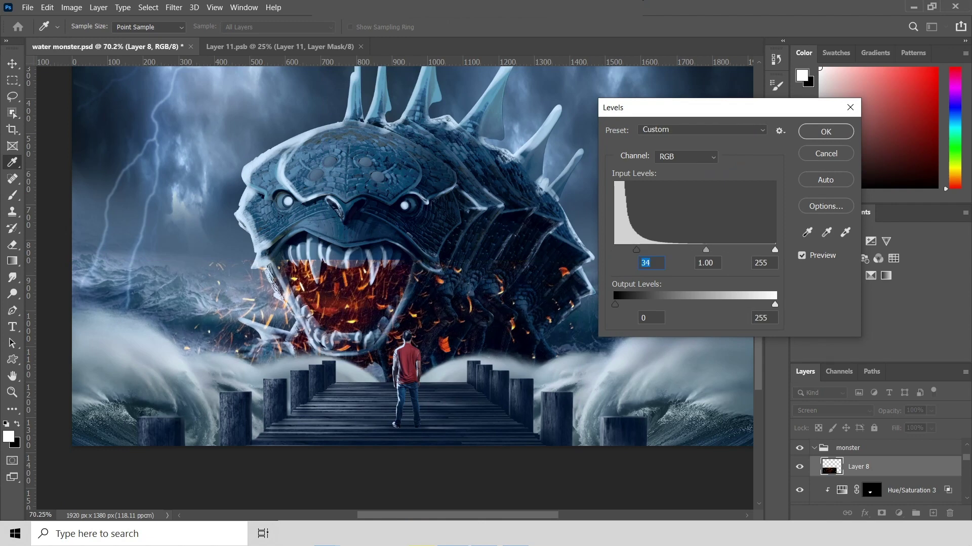
- Apply the Levels, mask the sparks layer, and paint away sparks left of the mouth
{"action": "key", "text": "Return"}
{"action": "left_click", "coordinate": [881, 513]}
{"action": "key", "text": "b"}
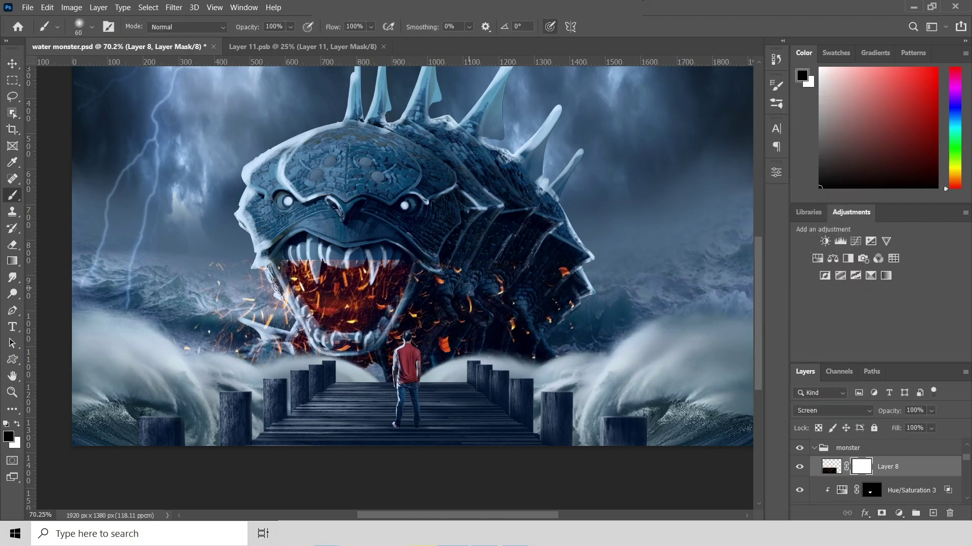
{"action": "left_click_drag", "start_coordinate": [308, 268], "coordinate": [224, 344]}
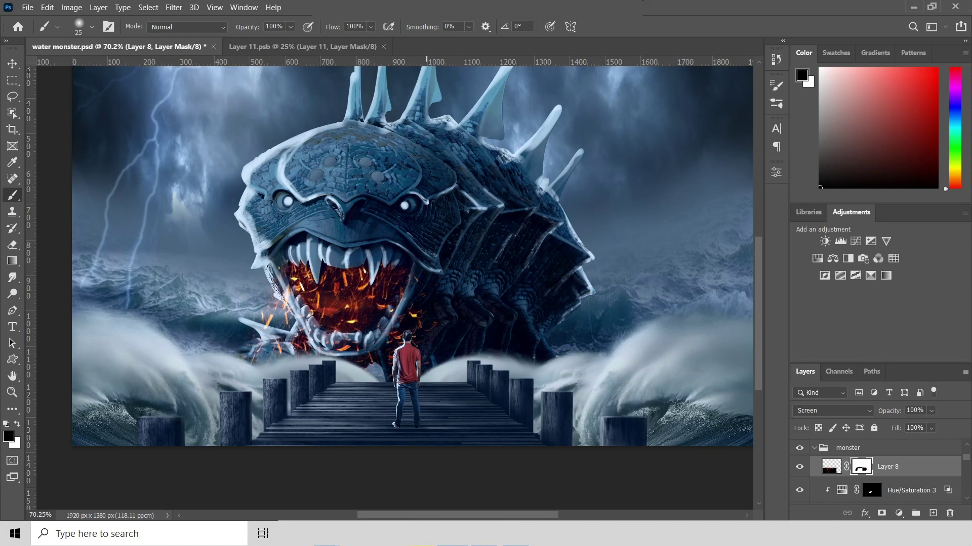
{"action": "scroll", "coordinate": [412, 283], "scroll_direction": "up", "scroll_amount": 2}
{"action": "key", "text": "x"}
- Duplicate the sparks layer and move the copy up around the monster's jaws
{"action": "key", "text": "ctrl+j"}
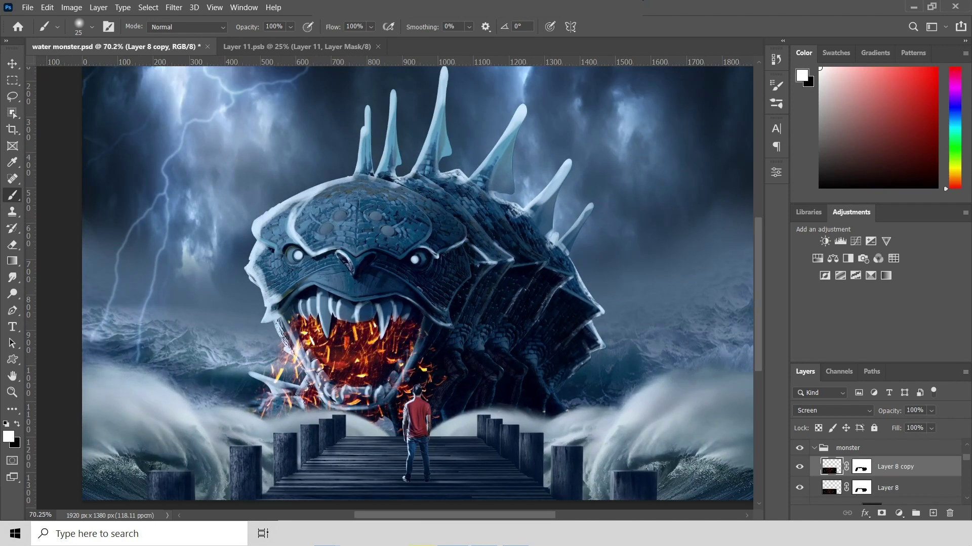
{"action": "key", "text": "ctrl+t"}
{"action": "left_click_drag", "start_coordinate": [389, 354], "coordinate": [390, 267]}
{"action": "key", "text": "Return"}
{"action": "key", "text": "b"}
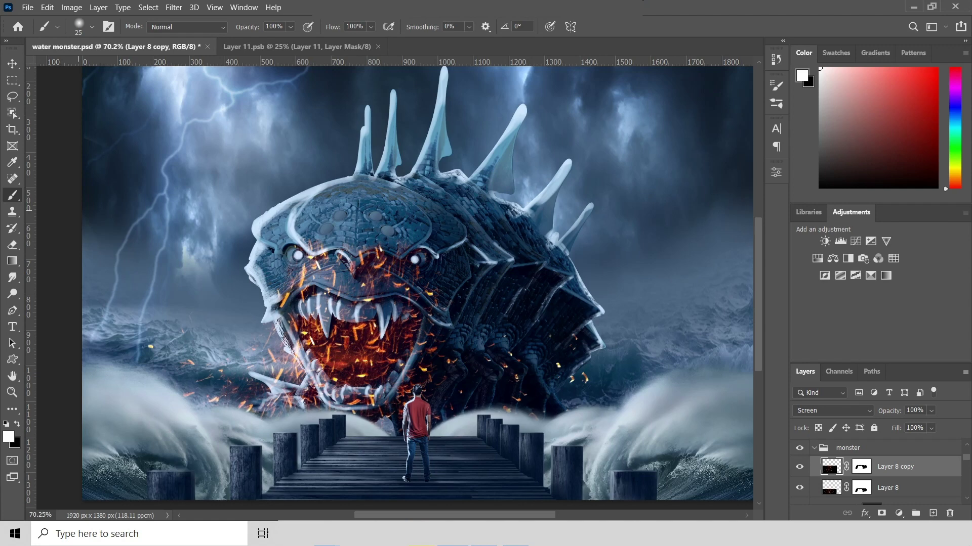
{"action": "key", "text": "x"}
- Mask the copied sparks off the monster's face, eyes and snout
{"action": "left_click", "coordinate": [861, 467]}
{"action": "left_click_drag", "start_coordinate": [382, 278], "coordinate": [344, 314]}
{"action": "left_click_drag", "start_coordinate": [385, 248], "coordinate": [322, 289]}
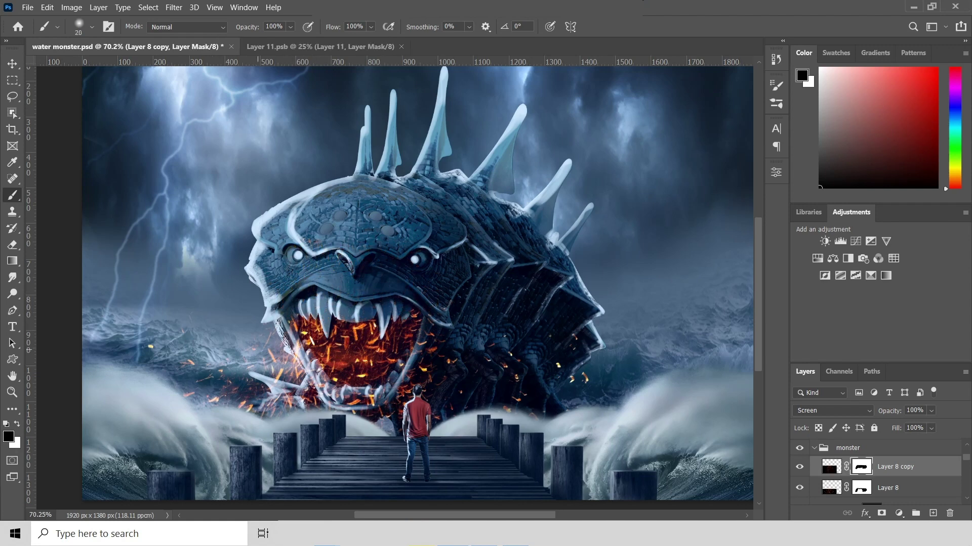
{"action": "scroll", "coordinate": [395, 284], "scroll_direction": "down", "scroll_amount": 2}
{"action": "key", "text": "alt+bracketleft"}
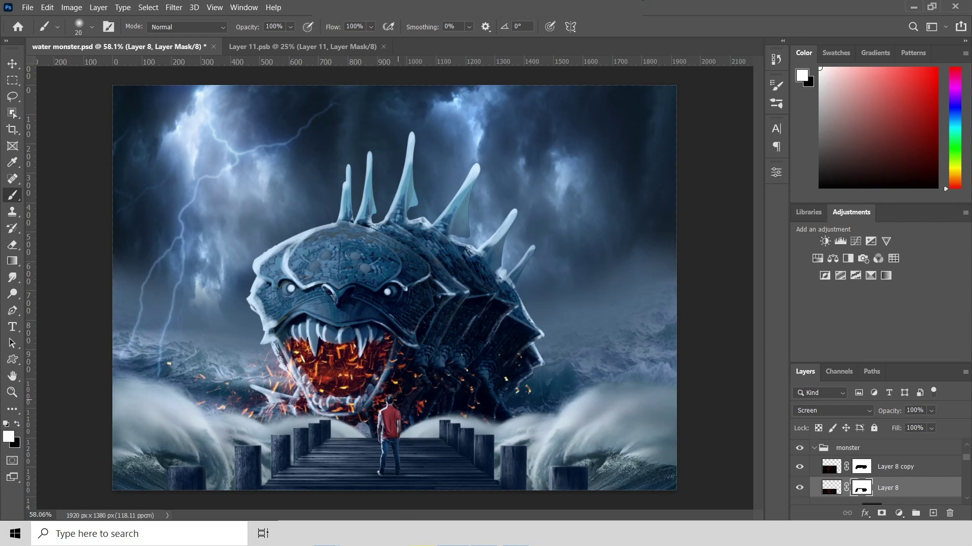
{"action": "left_click", "coordinate": [899, 513]}
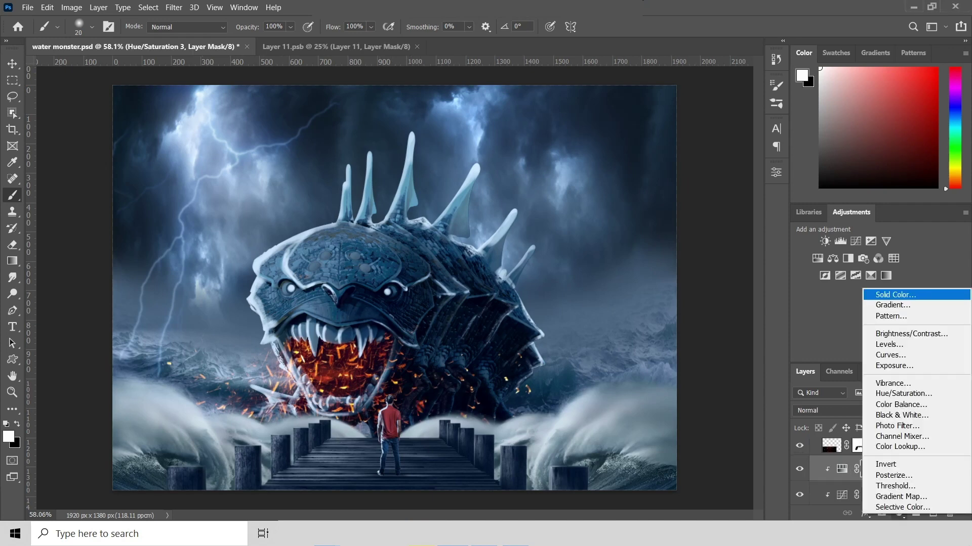
- Add an orange Solid Color fill clipped to the monster, with Blend If sparing the darkest areas
{"action": "left_click", "coordinate": [886, 351]}
{"action": "left_click", "coordinate": [689, 201]}
{"action": "left_click", "coordinate": [837, 182]}
{"action": "key", "text": "ctrl+alt+g"}
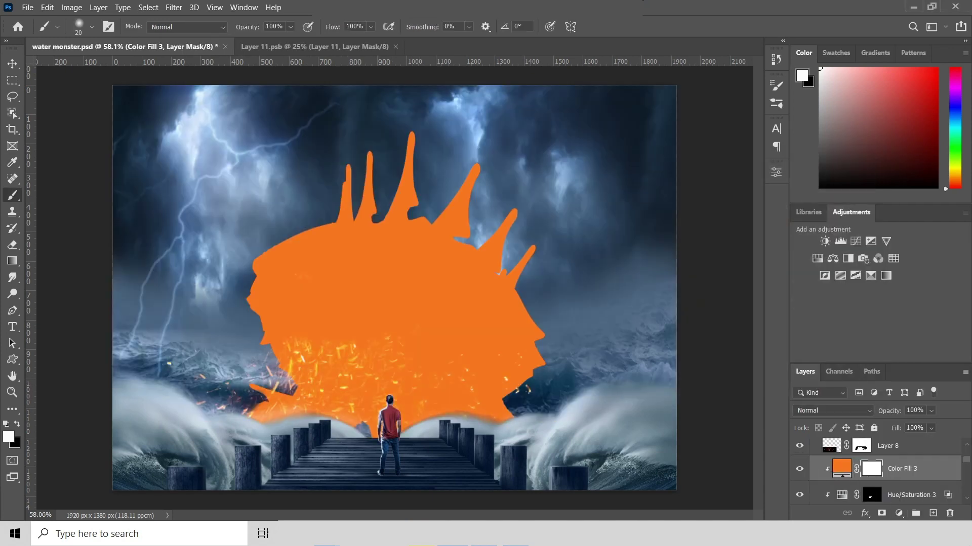
{"action": "double_click", "coordinate": [911, 468]}
{"action": "left_click_drag", "start_coordinate": [649, 381], "coordinate": [655, 382]}
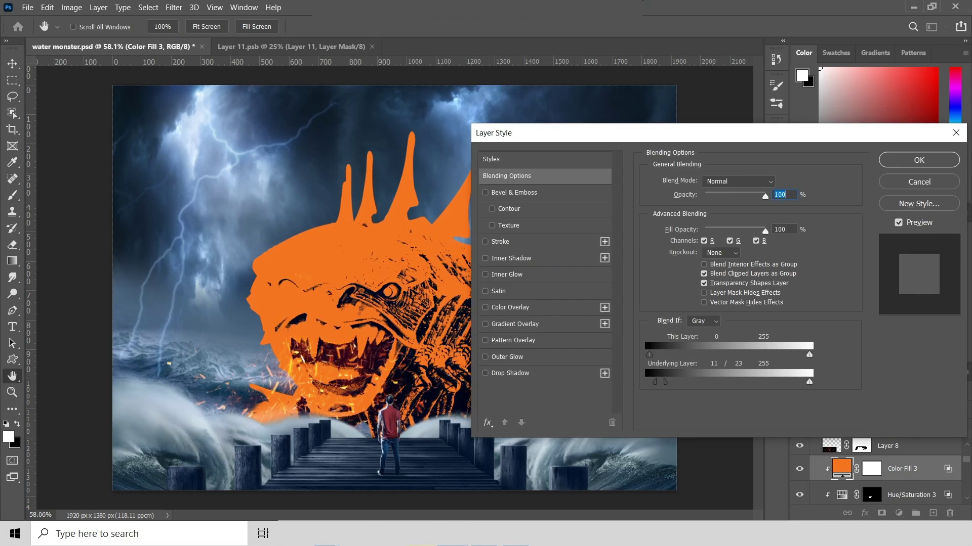
{"action": "left_click", "coordinate": [919, 160]}
- Invert the orange fill's mask, set it to Screen, and paint the glow into the mouth
{"action": "key", "text": "b"}
{"action": "key", "text": "ctrl+i"}
{"action": "key", "text": "bracketright"}
{"action": "key", "text": "bracketright"}
{"action": "key", "text": "bracketright"}
{"action": "left_click", "coordinate": [833, 411]}
{"action": "left_click", "coordinate": [835, 354]}
{"action": "mouse_move", "coordinate": [334, 342]}
{"action": "left_mouse_down"}
{"action": "mouse_move", "coordinate": [349, 374]}
{"action": "mouse_move", "coordinate": [314, 395]}
{"action": "left_mouse_up"}
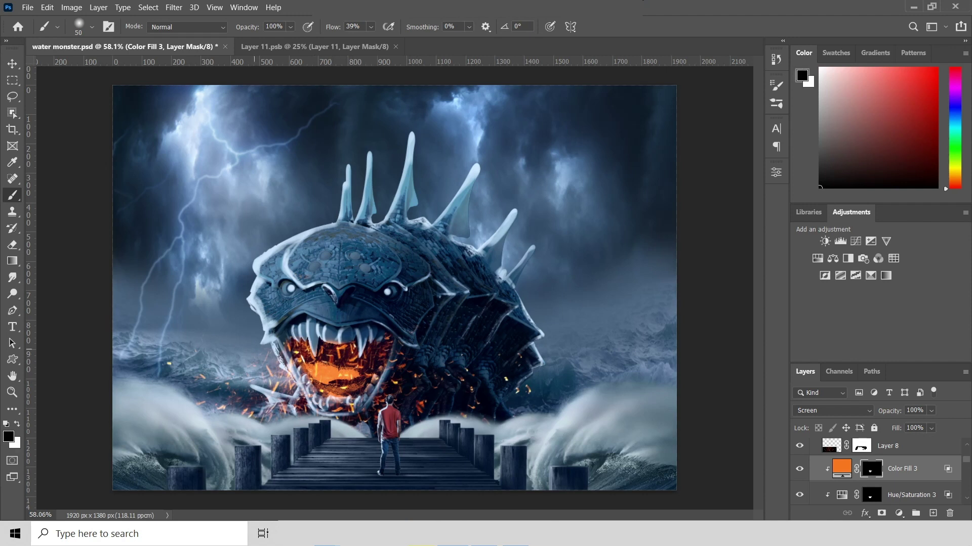
- Add an Exposure +2.17 layer with inverted mask and paint it into the mouth at 22% flow
{"action": "key", "text": "v"}
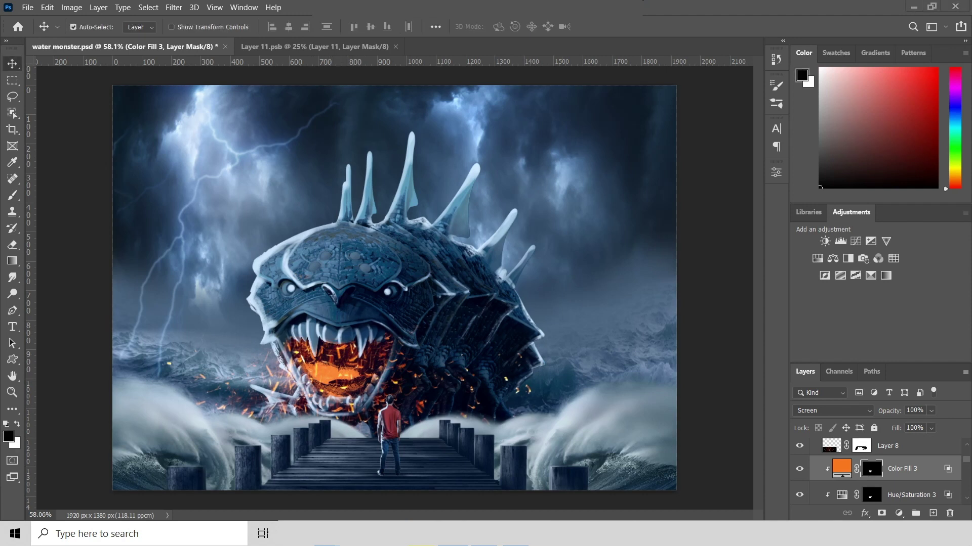
{"action": "left_click", "coordinate": [870, 241]}
{"action": "mouse_move", "coordinate": [669, 240]}
{"action": "left_mouse_down"}
{"action": "mouse_move", "coordinate": [693, 240]}
{"action": "mouse_move", "coordinate": [659, 264]}
{"action": "left_mouse_up"}
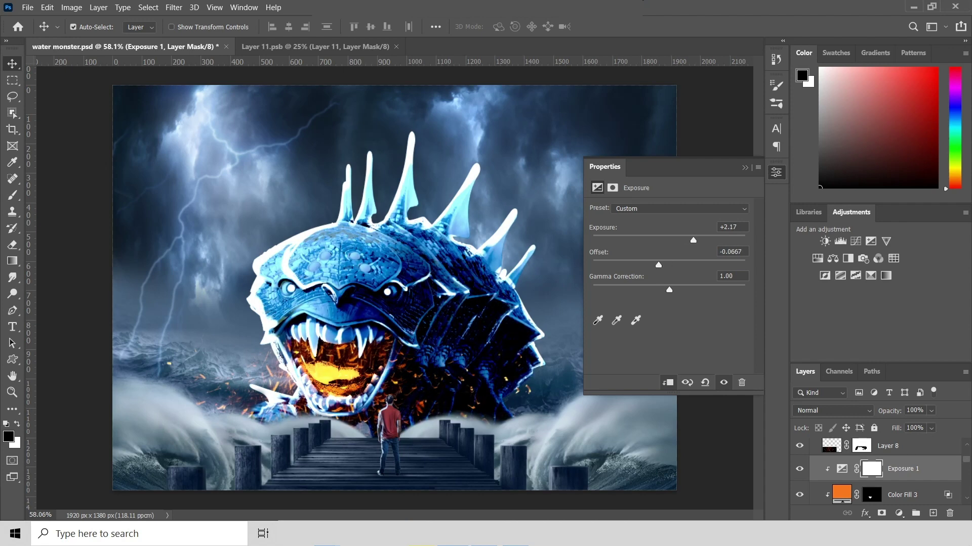
{"action": "key", "text": "ctrl+i"}
{"action": "key", "text": "b"}
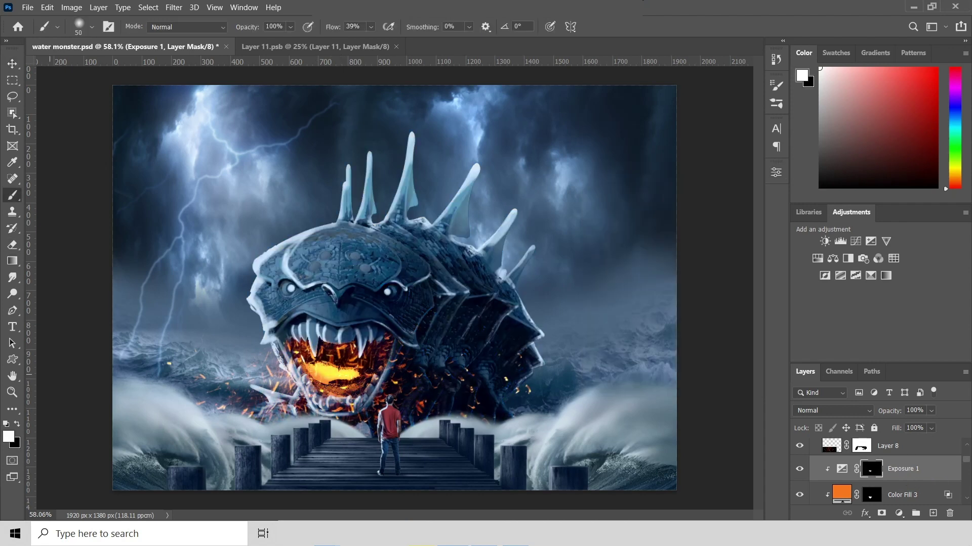
{"action": "left_click_drag", "start_coordinate": [371, 27], "coordinate": [358, 43]}
{"action": "key", "text": "x"}
{"action": "left_click_drag", "start_coordinate": [317, 374], "coordinate": [355, 372]}
{"action": "key", "text": "x"}
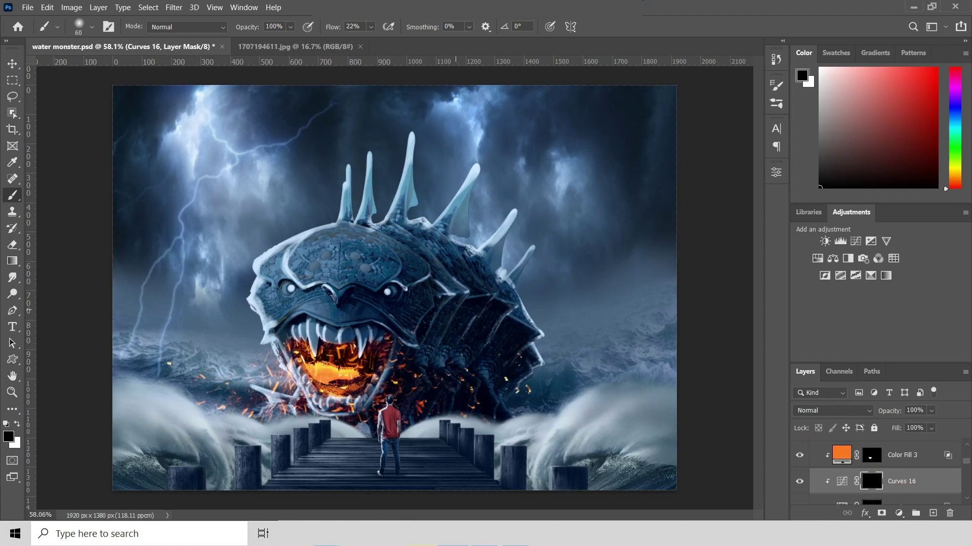
- Darken the monster's head and body, then add a black-masked Curves layer brightening its face
{"action": "mouse_move", "coordinate": [455, 279]}
{"action": "left_mouse_down"}
{"action": "mouse_move", "coordinate": [435, 255]}
{"action": "mouse_move", "coordinate": [444, 355]}
{"action": "left_mouse_up"}
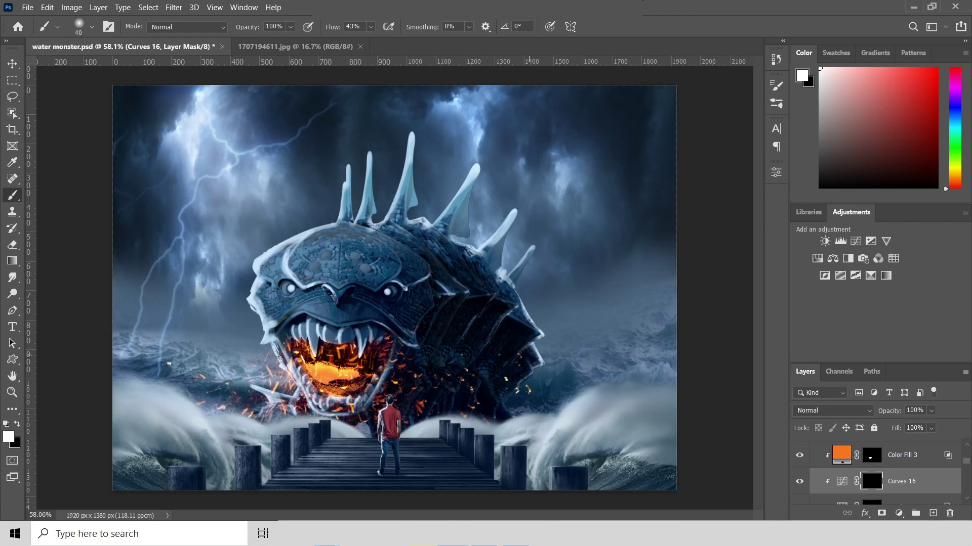
{"action": "mouse_move", "coordinate": [427, 235]}
{"action": "left_mouse_down"}
{"action": "mouse_move", "coordinate": [370, 228]}
{"action": "mouse_move", "coordinate": [344, 283]}
{"action": "left_mouse_up"}
{"action": "left_click", "coordinate": [855, 241]}
{"action": "key", "text": "ctrl+i"}
{"action": "key", "text": "bracketright"}
{"action": "mouse_move", "coordinate": [318, 233]}
{"action": "left_mouse_down"}
{"action": "mouse_move", "coordinate": [263, 278]}
{"action": "mouse_move", "coordinate": [331, 293]}
{"action": "mouse_move", "coordinate": [390, 290]}
{"action": "left_mouse_up"}
{"action": "mouse_move", "coordinate": [324, 308]}
{"action": "left_mouse_down"}
{"action": "mouse_move", "coordinate": [278, 324]}
{"action": "mouse_move", "coordinate": [345, 334]}
{"action": "mouse_move", "coordinate": [281, 364]}
{"action": "mouse_move", "coordinate": [274, 291]}
{"action": "mouse_move", "coordinate": [303, 309]}
{"action": "mouse_move", "coordinate": [278, 255]}
{"action": "left_mouse_up"}
- Brighten the monster's jaw, eyes, spikes and head top at 12%, 35% and 95% flow
{"action": "key", "text": "shift+1"}
{"action": "key", "text": "shift+2"}
{"action": "mouse_move", "coordinate": [344, 228]}
{"action": "left_mouse_down"}
{"action": "mouse_move", "coordinate": [474, 253]}
{"action": "mouse_move", "coordinate": [349, 203]}
{"action": "mouse_move", "coordinate": [410, 228]}
{"action": "left_mouse_up"}
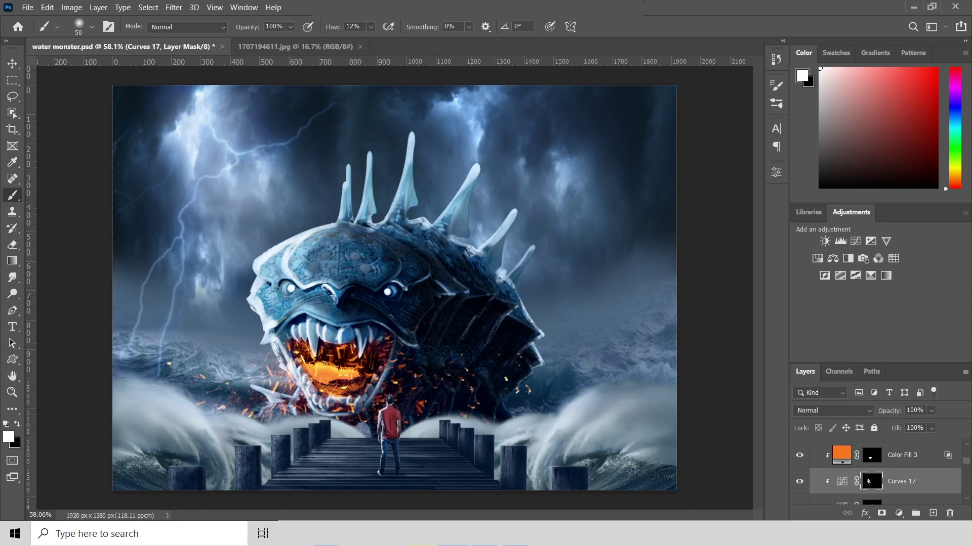
{"action": "left_click_drag", "start_coordinate": [318, 308], "coordinate": [304, 302]}
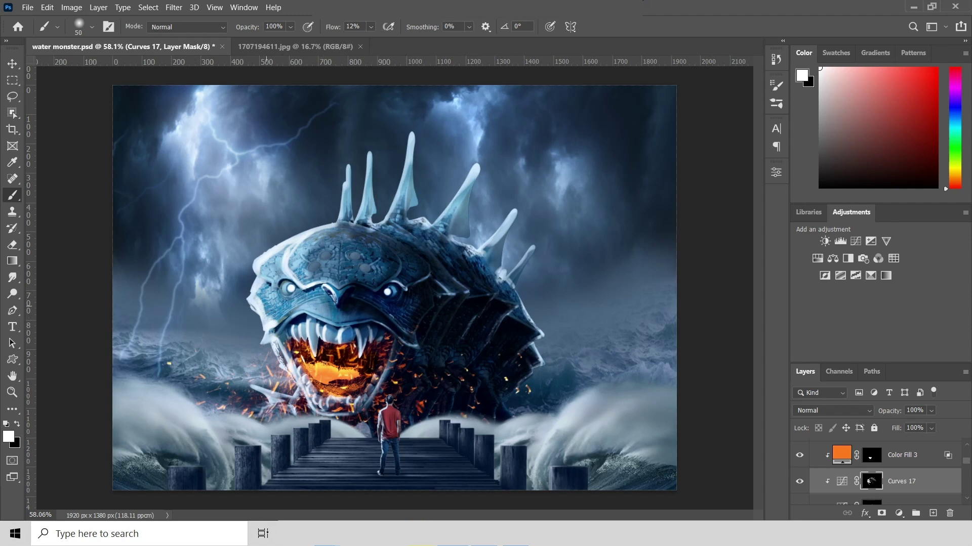
{"action": "key", "text": "shift+3"}
{"action": "key", "text": "shift+5"}
{"action": "key", "text": "shift+9"}
{"action": "key", "text": "shift+5"}
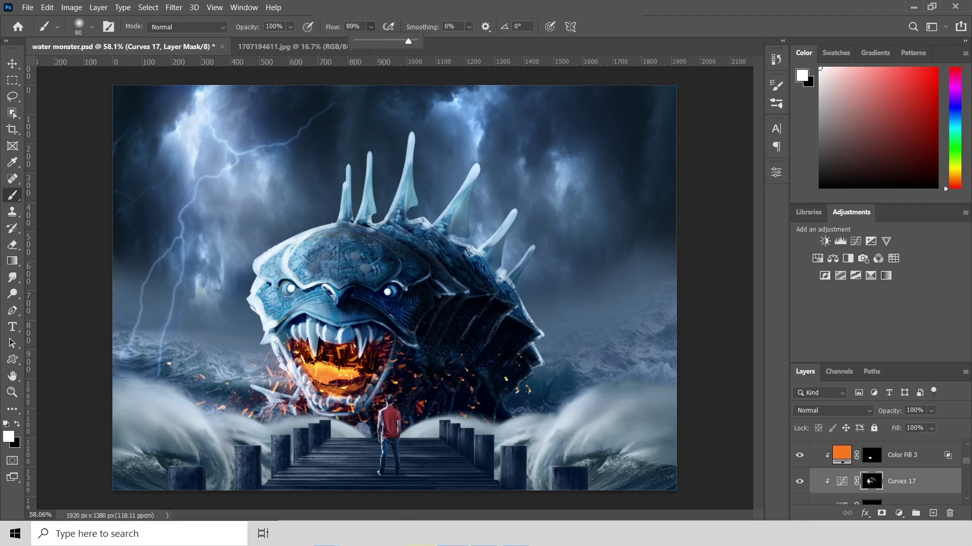
{"action": "left_click_drag", "start_coordinate": [407, 134], "coordinate": [367, 213]}
{"action": "left_click_drag", "start_coordinate": [350, 172], "coordinate": [455, 192]}
{"action": "mouse_move", "coordinate": [491, 228]}
{"action": "left_mouse_down"}
{"action": "mouse_move", "coordinate": [334, 230]}
{"action": "mouse_move", "coordinate": [339, 279]}
{"action": "left_mouse_up"}
- Select the Exposure layer, size the brush for the forehead glows, then bring up the flames image
{"action": "key", "text": "alt+bracketright"}
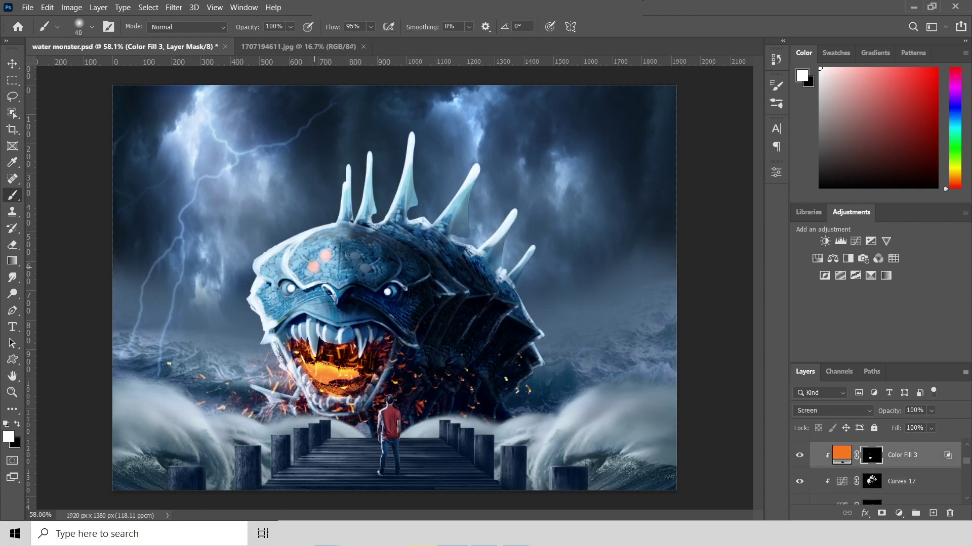
{"action": "key", "text": "alt+bracketright"}
{"action": "scroll", "coordinate": [335, 252], "scroll_direction": "up", "scroll_amount": 5}
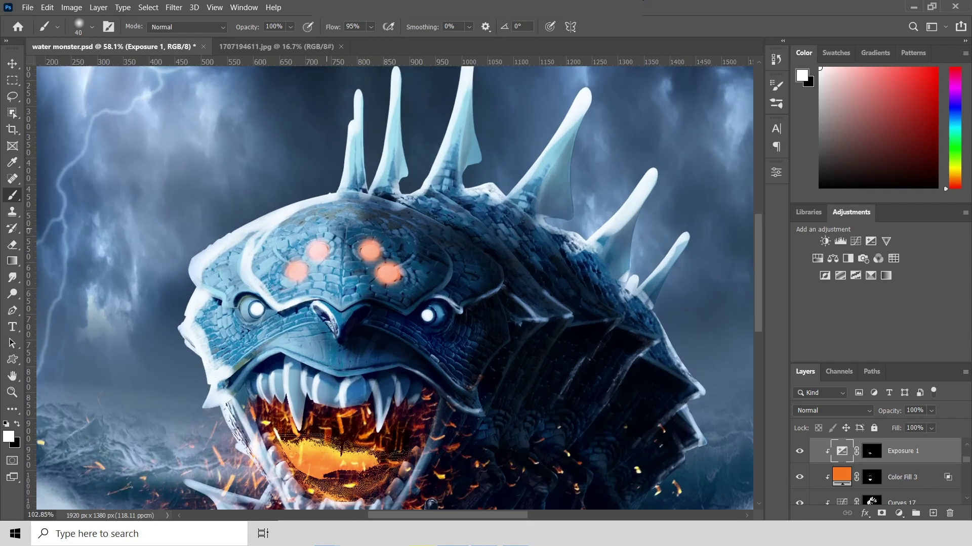
{"action": "key", "text": "bracketleft"}
{"action": "key", "text": "bracketleft"}
{"action": "key", "text": "bracketleft"}
{"action": "key", "text": "bracketright"}
{"action": "key", "text": "bracketright"}
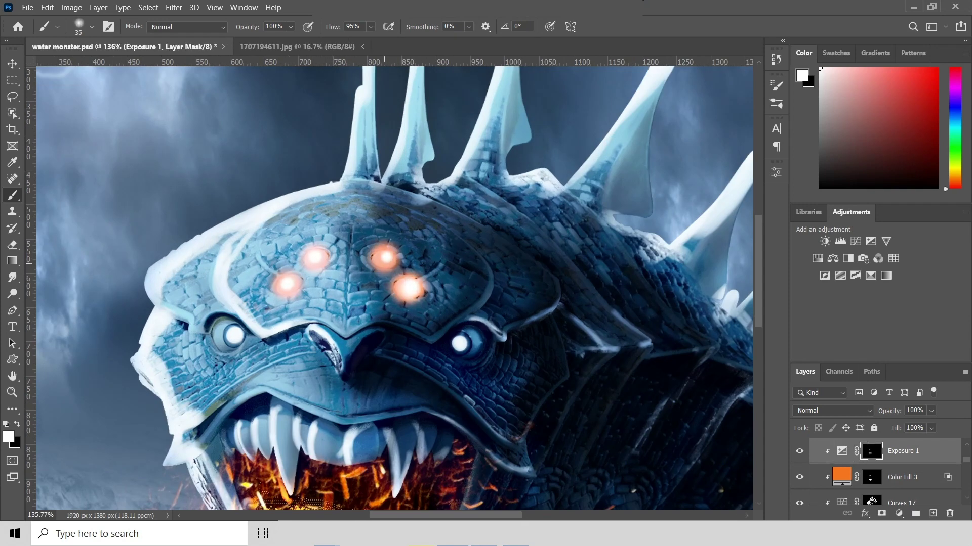
{"action": "key", "text": "ctrl+0"}
{"action": "key", "text": "ctrl+Tab"}
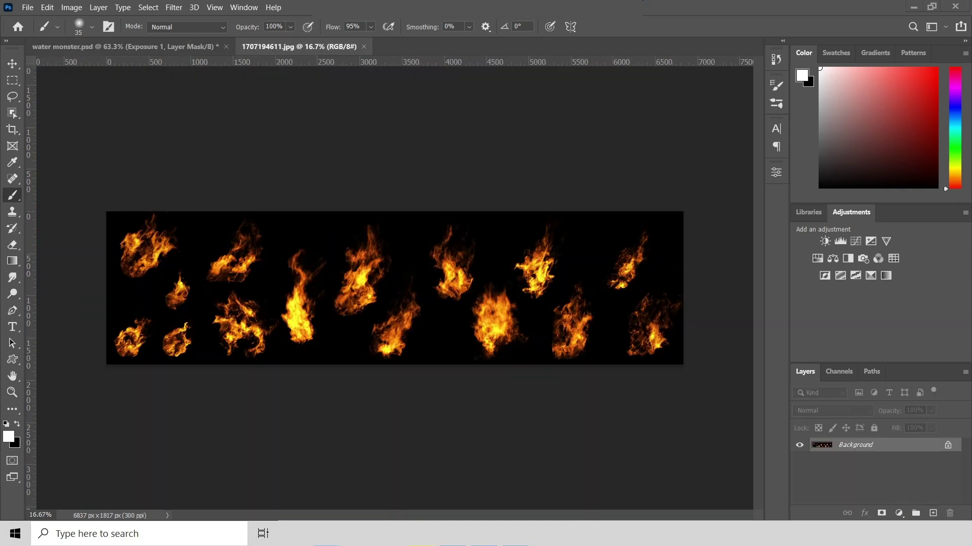
- Lasso one flame and drag it into the water monster composite
{"action": "scroll", "coordinate": [354, 203], "scroll_direction": "up", "scroll_amount": 3}
{"action": "scroll", "coordinate": [355, 202], "scroll_direction": "up", "scroll_amount": 2}
{"action": "key", "text": "l"}
{"action": "mouse_move", "coordinate": [379, 94]}
{"action": "left_mouse_down"}
{"action": "mouse_move", "coordinate": [329, 230]}
{"action": "mouse_move", "coordinate": [379, 94]}
{"action": "left_mouse_up"}
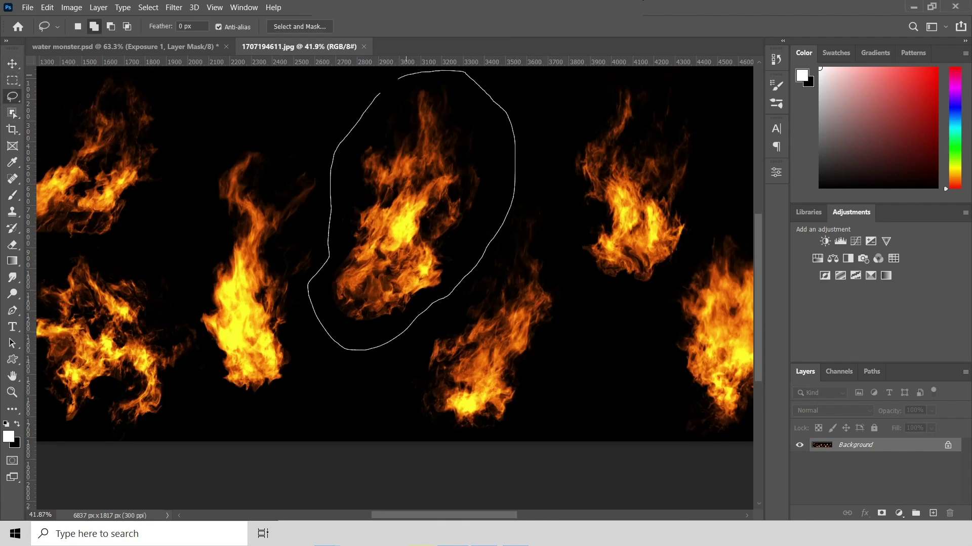
{"action": "key", "text": "v"}
{"action": "left_click_drag", "start_coordinate": [400, 213], "coordinate": [395, 354]}
- Scale the pasted flame down and set it to Screen blending
{"action": "key", "text": "ctrl+t"}
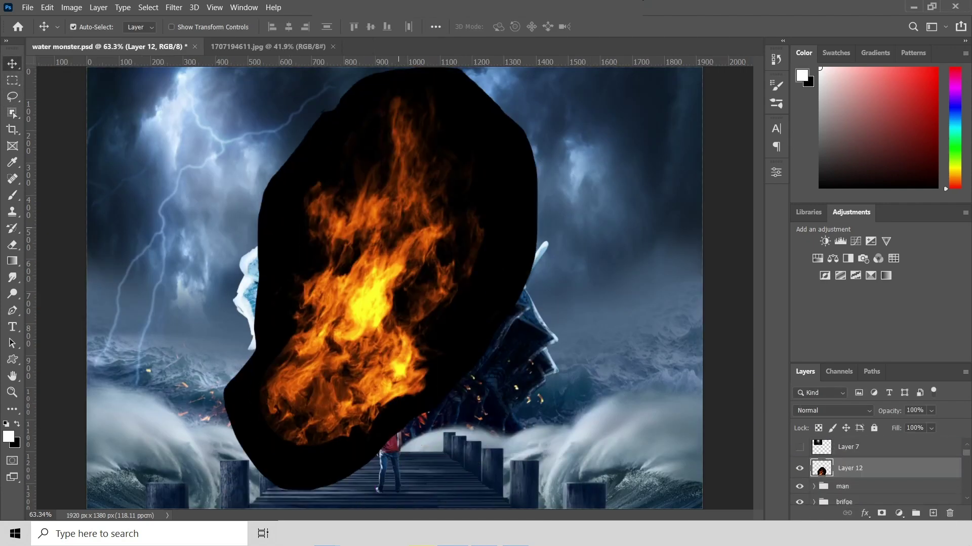
{"action": "left_click_drag", "start_coordinate": [224, 65], "coordinate": [324, 261]}
{"action": "key", "text": "Return"}
{"action": "left_click", "coordinate": [832, 410]}
{"action": "left_click", "coordinate": [804, 307]}
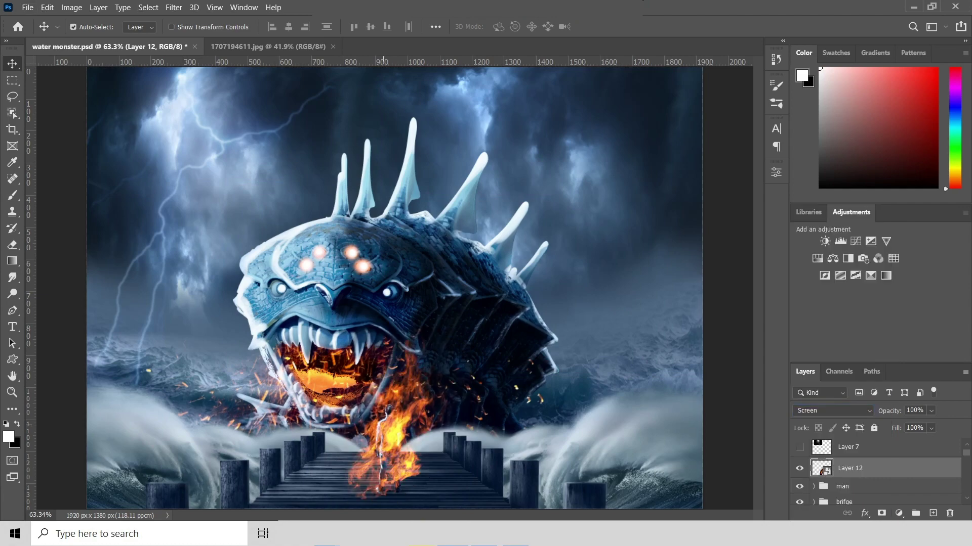
{"action": "scroll", "coordinate": [374, 455], "scroll_direction": "up", "scroll_amount": 3}
- Reposition the flame over the man on the pier
{"action": "key", "text": "ctrl+t"}
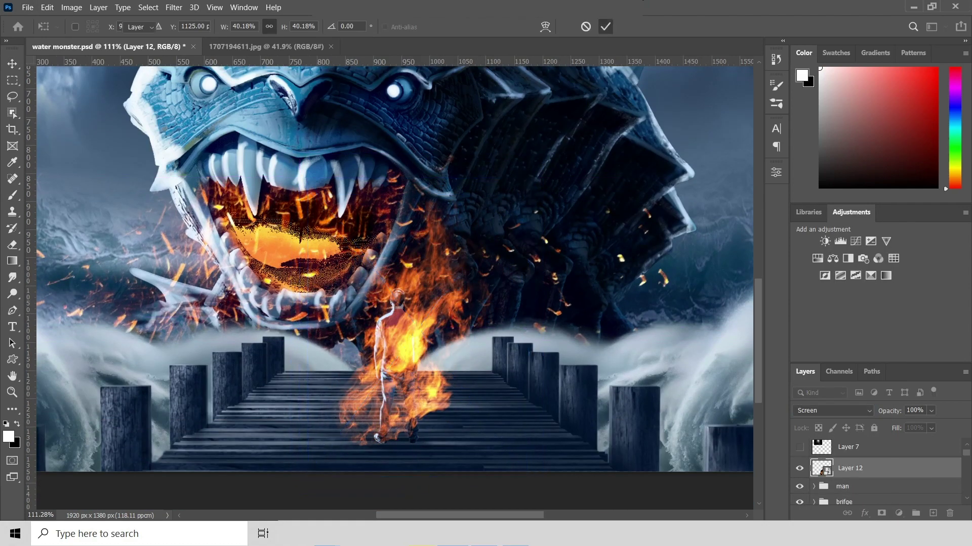
{"action": "left_click", "coordinate": [605, 26]}
{"action": "scroll", "coordinate": [395, 283], "scroll_direction": "up", "scroll_amount": 3}
{"action": "scroll", "coordinate": [394, 283], "scroll_direction": "down", "scroll_amount": 2}
{"action": "scroll", "coordinate": [395, 284], "scroll_direction": "up", "scroll_amount": 2}
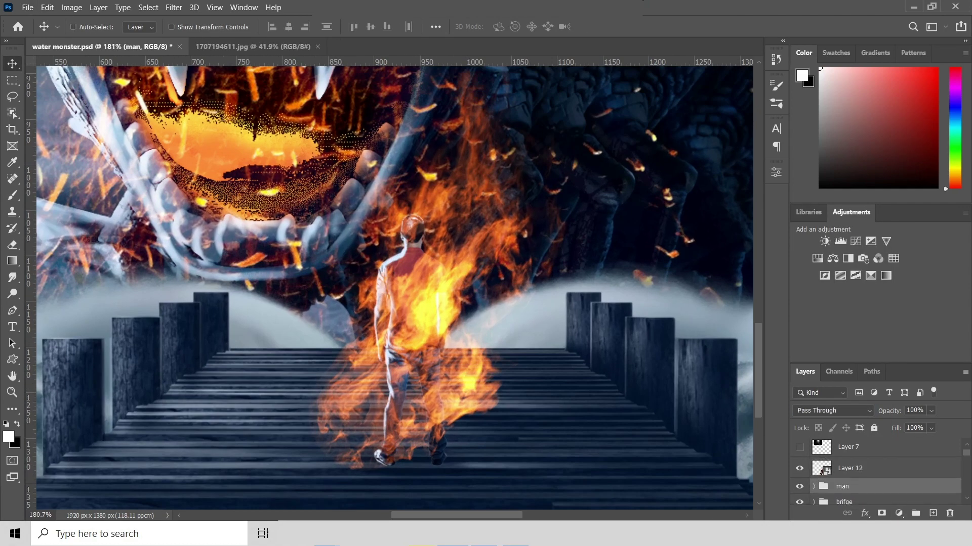
{"action": "left_click_drag", "start_coordinate": [443, 255], "coordinate": [444, 255]}
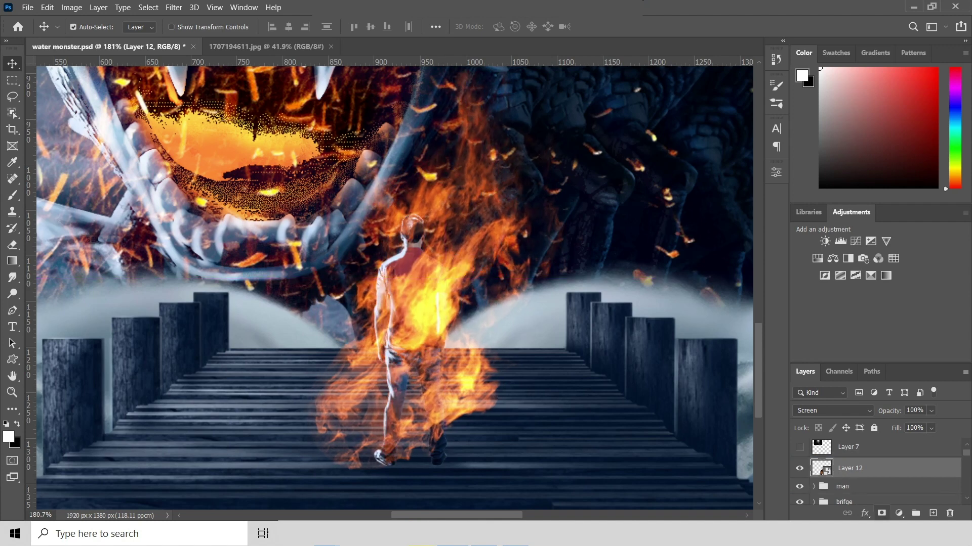
{"action": "key", "text": "ctrl+l"}
{"action": "key", "text": "Return"}
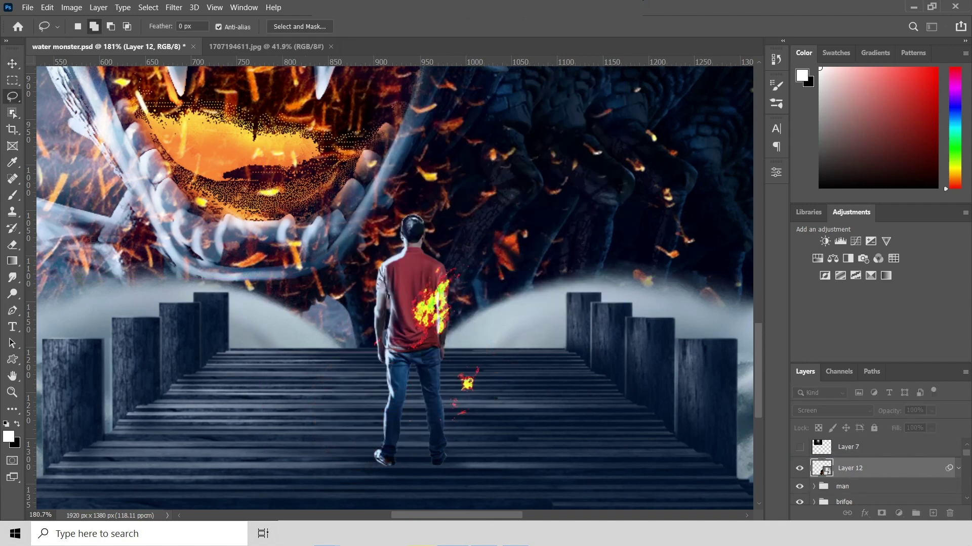
- Add a layer mask to the flame and paint black to hide flames left of the man's legs
{"action": "left_click", "coordinate": [881, 513]}
{"action": "key", "text": "b"}
{"action": "key", "text": "x"}
{"action": "mouse_move", "coordinate": [329, 446]}
{"action": "left_mouse_down"}
{"action": "mouse_move", "coordinate": [354, 355]}
{"action": "mouse_move", "coordinate": [360, 455]}
{"action": "left_mouse_up"}
- Mask out more stray flames beside the man's body on Layer 12
{"action": "left_click_drag", "start_coordinate": [367, 395], "coordinate": [375, 283]}
{"action": "left_click_drag", "start_coordinate": [374, 344], "coordinate": [379, 414]}
{"action": "scroll", "coordinate": [400, 359], "scroll_direction": "down", "scroll_amount": 3}
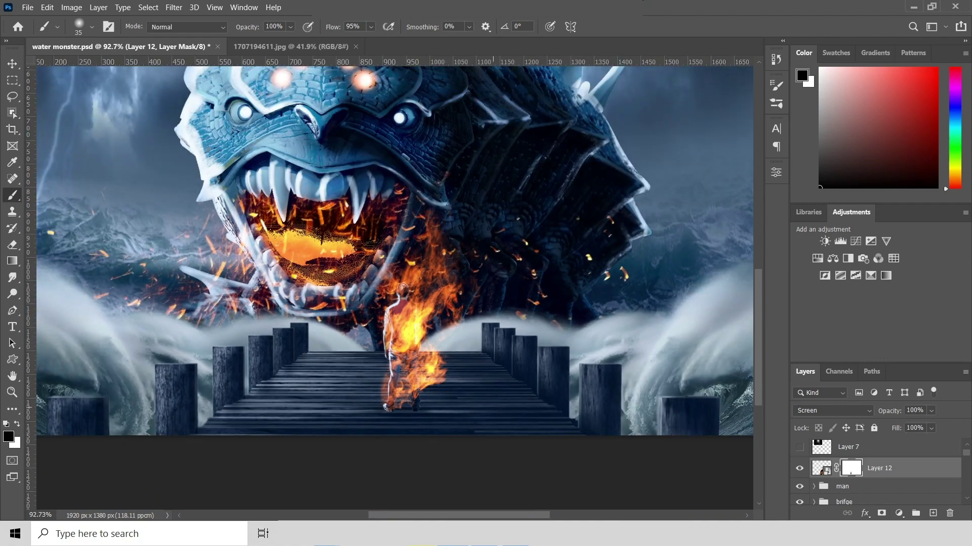
{"action": "scroll", "coordinate": [400, 324], "scroll_direction": "up", "scroll_amount": 3}
- Rasterize the flame layer after the warp transform is refused
{"action": "key", "text": "ctrl+t"}
{"action": "left_click_drag", "start_coordinate": [406, 347], "coordinate": [420, 354]}
{"action": "scroll", "coordinate": [418, 353], "scroll_direction": "up", "scroll_amount": 3}
{"action": "left_click", "coordinate": [566, 27]}
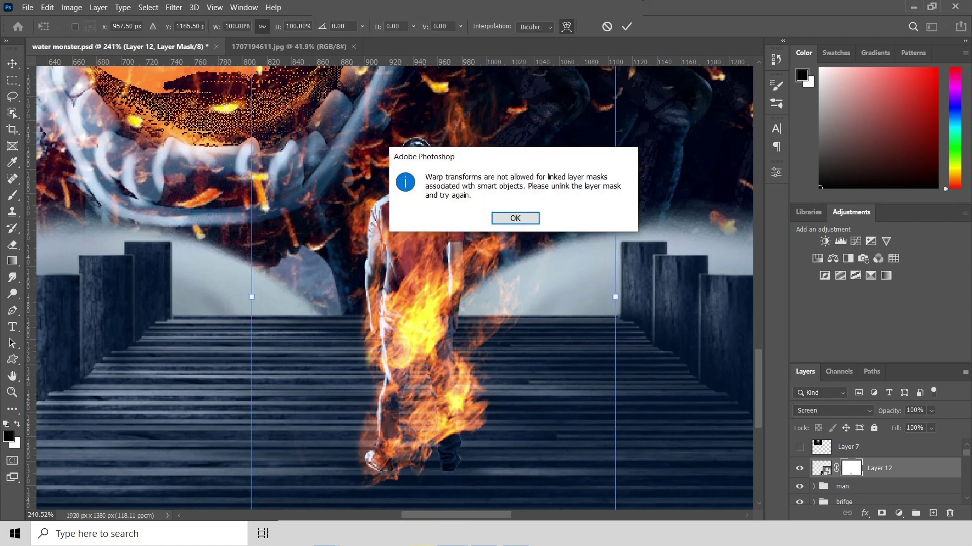
{"action": "left_click", "coordinate": [515, 219]}
{"action": "scroll", "coordinate": [462, 371], "scroll_direction": "down", "scroll_amount": 3}
{"action": "right_click", "coordinate": [890, 468]}
{"action": "left_click", "coordinate": [821, 468]}
- Warp the flame so it wraps around the man
{"action": "key", "text": "ctrl+t"}
{"action": "left_click", "coordinate": [566, 26]}
{"action": "left_click_drag", "start_coordinate": [540, 354], "coordinate": [528, 367]}
{"action": "left_click_drag", "start_coordinate": [498, 461], "coordinate": [498, 458]}
{"action": "left_click_drag", "start_coordinate": [451, 385], "coordinate": [447, 394]}
{"action": "key", "text": "Return"}
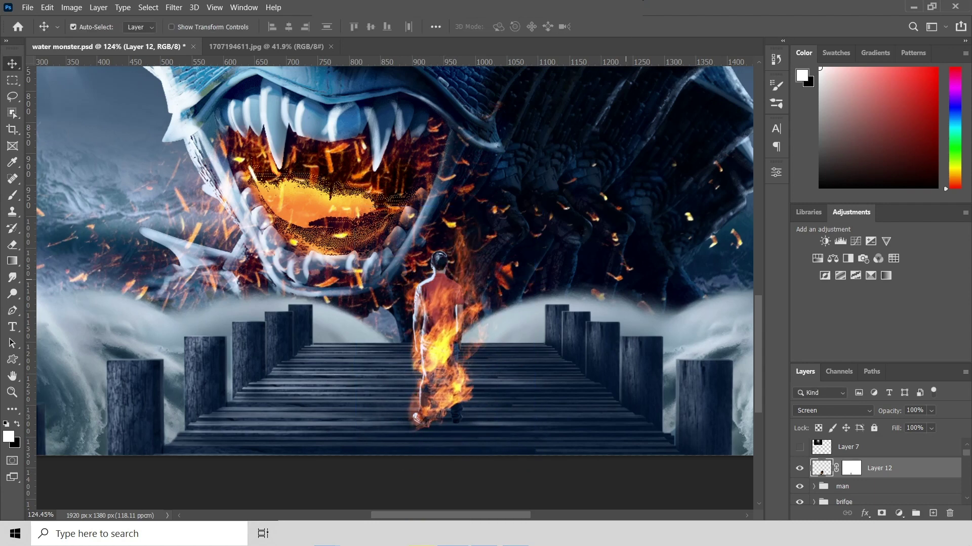
{"action": "scroll", "coordinate": [392, 354], "scroll_direction": "down", "scroll_amount": 2}
{"action": "scroll", "coordinate": [404, 329], "scroll_direction": "up", "scroll_amount": 2}
- Paint the mask to remove flames over the body and restore them around the legs
{"action": "key", "text": "b"}
{"action": "mouse_move", "coordinate": [420, 364]}
{"action": "left_mouse_down"}
{"action": "mouse_move", "coordinate": [405, 323]}
{"action": "mouse_move", "coordinate": [377, 400]}
{"action": "mouse_move", "coordinate": [445, 324]}
{"action": "mouse_move", "coordinate": [425, 240]}
{"action": "left_mouse_up"}
{"action": "key", "text": "x"}
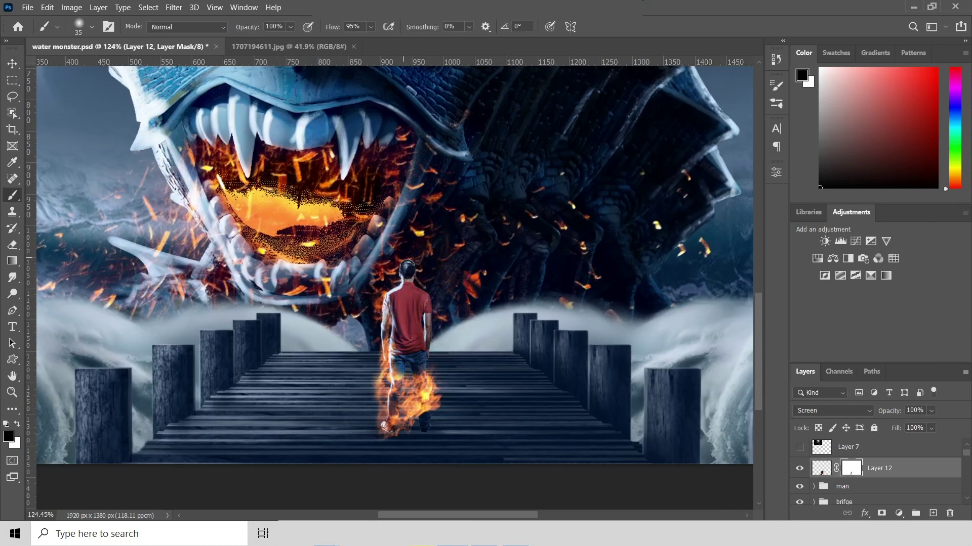
{"action": "key", "text": "x"}
{"action": "left_click_drag", "start_coordinate": [379, 390], "coordinate": [385, 435]}
- Warp the flame's bottom edge and right side again
{"action": "left_click", "coordinate": [820, 468]}
{"action": "key", "text": "ctrl+t"}
{"action": "mouse_move", "coordinate": [443, 470]}
{"action": "left_mouse_down"}
{"action": "mouse_move", "coordinate": [454, 474]}
{"action": "mouse_move", "coordinate": [446, 470]}
{"action": "left_mouse_up"}
{"action": "left_click_drag", "start_coordinate": [504, 384], "coordinate": [498, 384]}
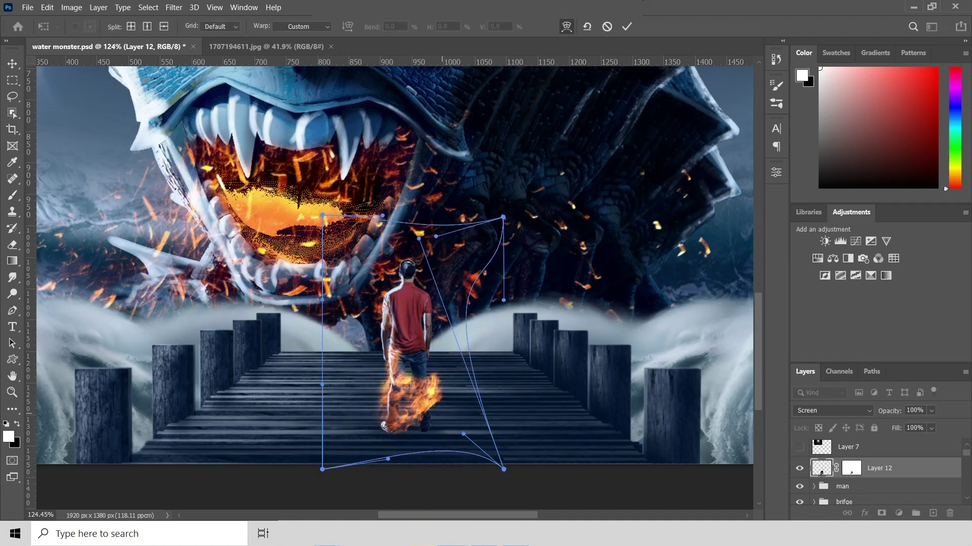
{"action": "key", "text": "Return"}
- Target the flame mask with a smaller brush, then return to the flames image
{"action": "key", "text": "b"}
{"action": "left_click", "coordinate": [851, 468]}
{"action": "key", "text": "bracketleft"}
{"action": "key", "text": "bracketleft"}
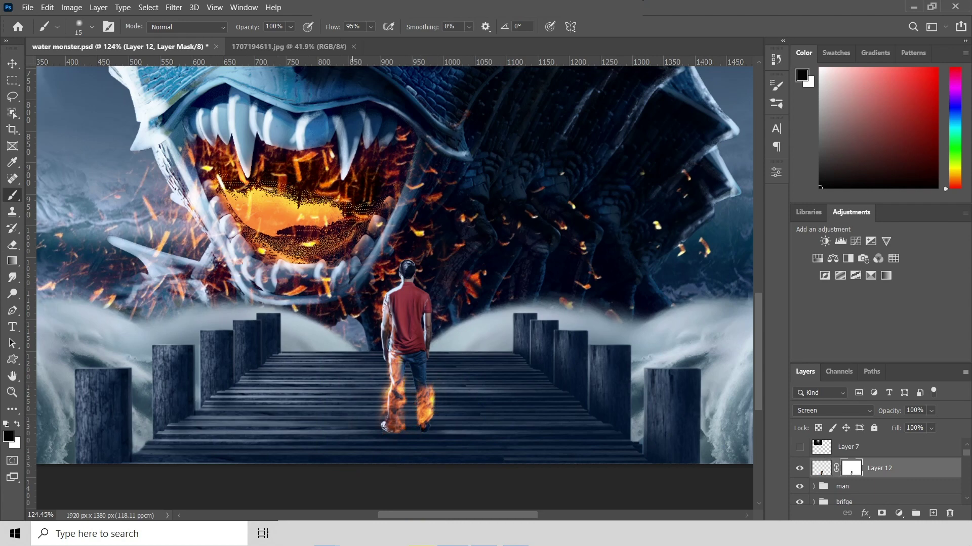
{"action": "scroll", "coordinate": [394, 417], "scroll_direction": "up", "scroll_amount": 3}
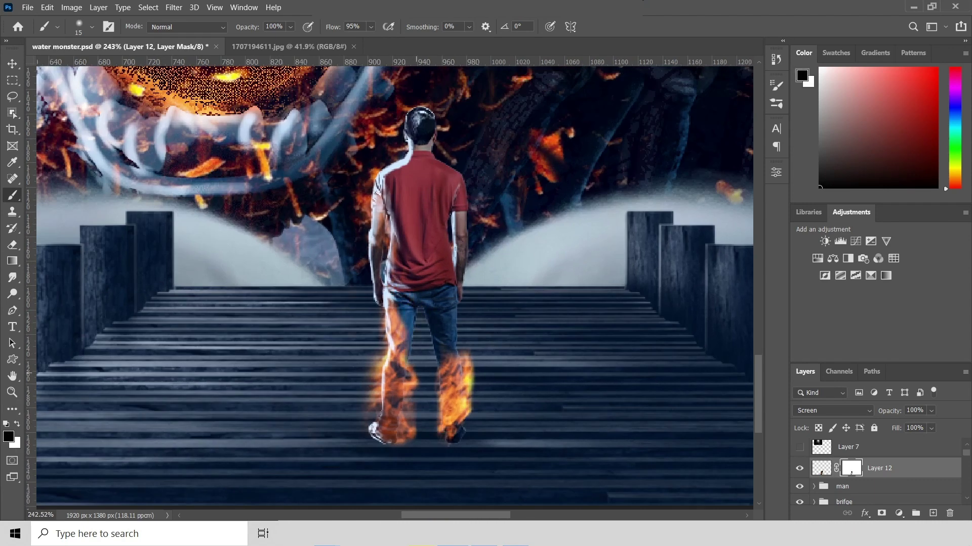
{"action": "scroll", "coordinate": [401, 425], "scroll_direction": "down", "scroll_amount": 3}
{"action": "left_click", "coordinate": [288, 47]}
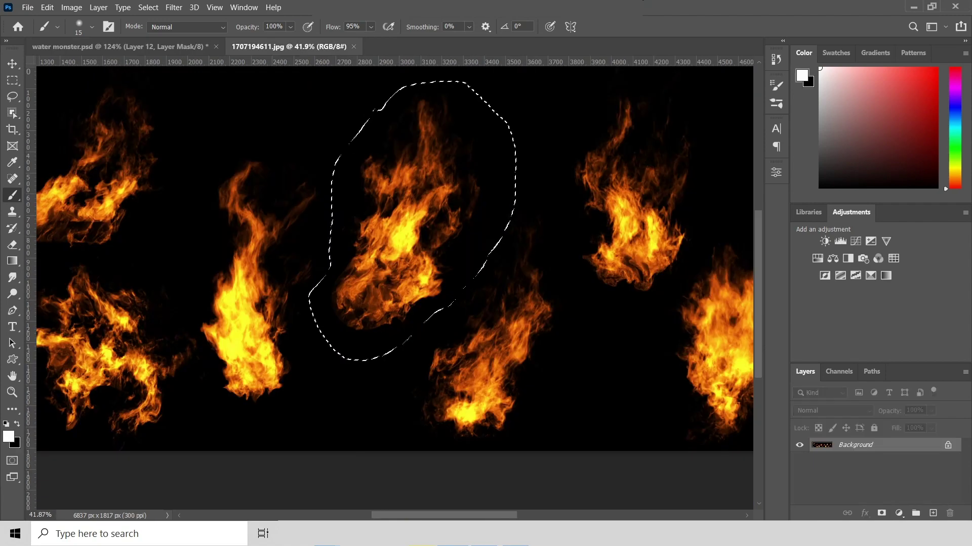
- Lasso a second flame and drag it into the composite as Layer 13
{"action": "key", "text": "l"}
{"action": "left_click_drag", "start_coordinate": [202, 154], "coordinate": [180, 342]}
{"action": "left_click_drag", "start_coordinate": [226, 142], "coordinate": [202, 154]}
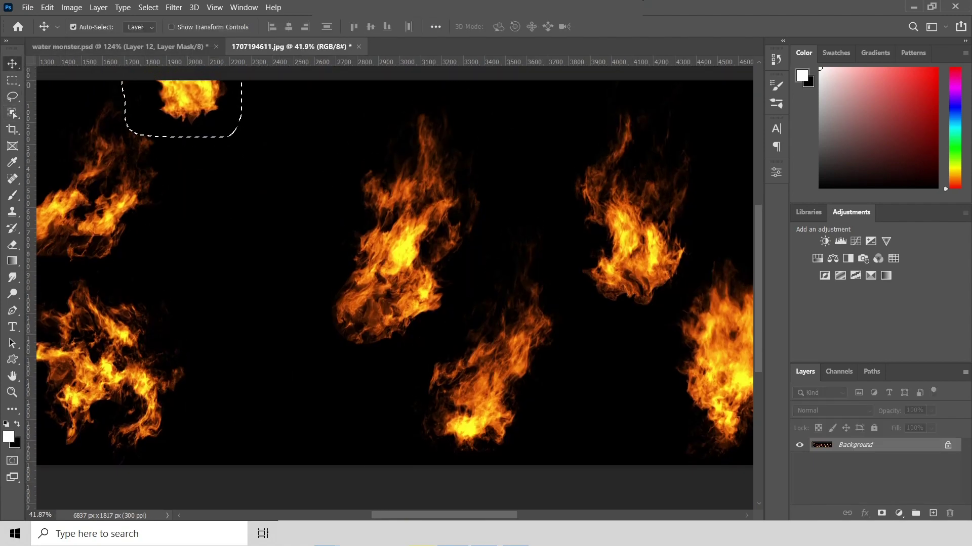
{"action": "left_click_drag", "start_coordinate": [242, 283], "coordinate": [355, 372]}
- Set the new flame to Screen and shrink it beside the man's legs
{"action": "key", "text": "ctrl+t"}
{"action": "left_click", "coordinate": [832, 410]}
{"action": "left_click", "coordinate": [807, 257]}
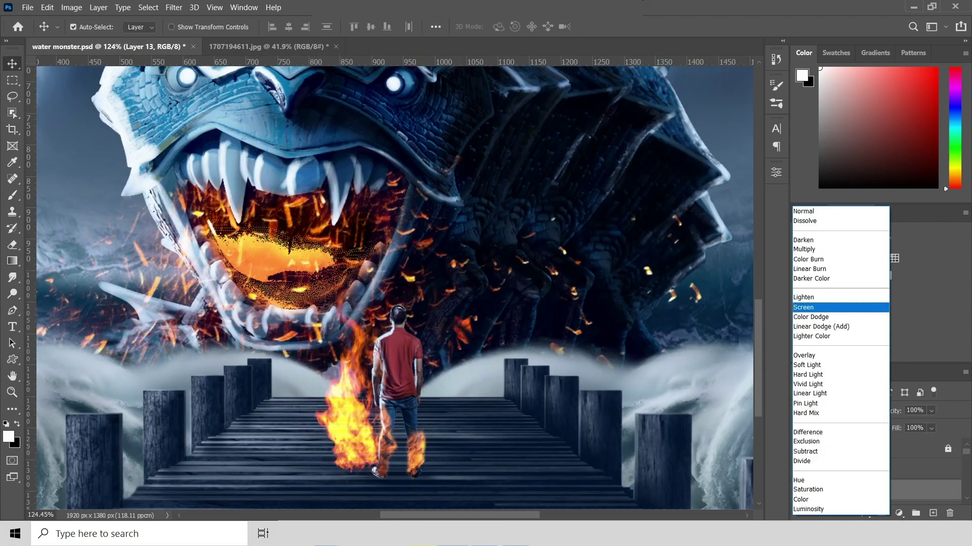
{"action": "mouse_move", "coordinate": [360, 428]}
{"action": "left_mouse_down"}
{"action": "mouse_move", "coordinate": [375, 470]}
{"action": "mouse_move", "coordinate": [431, 465]}
{"action": "mouse_move", "coordinate": [395, 440]}
{"action": "mouse_move", "coordinate": [398, 361]}
{"action": "left_mouse_up"}
{"action": "key", "text": "Return"}
- Duplicate the flame twice around the legs and mask the middle copy with black paint
{"action": "key", "text": "ctrl+alt+t"}
{"action": "scroll", "coordinate": [431, 465], "scroll_direction": "down", "scroll_amount": 1}
{"action": "key", "text": "Return"}
{"action": "left_click", "coordinate": [881, 513]}
{"action": "key", "text": "b"}
{"action": "key", "text": "x"}
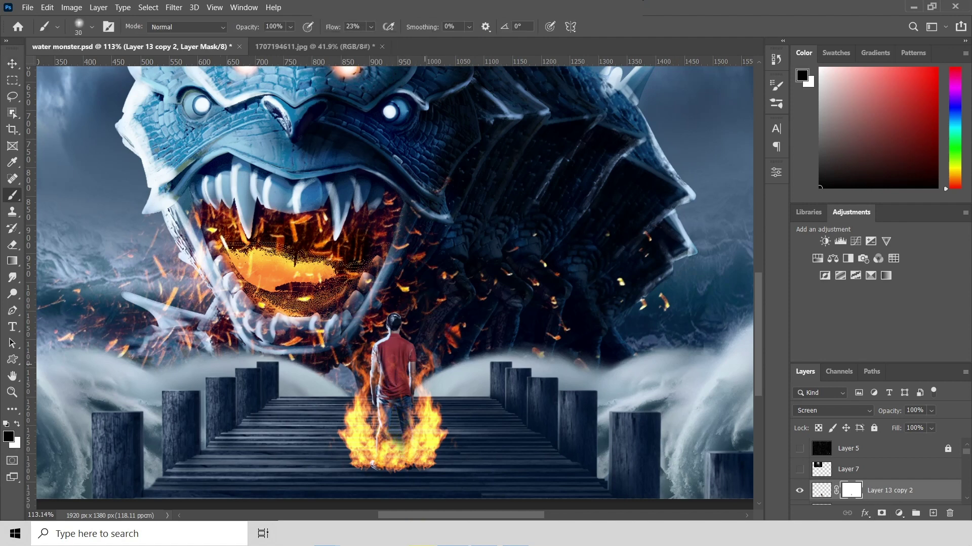
- Select the other flame copy's mask and the layer below, then add Curves 18
{"action": "key", "text": "alt+bracketleft"}
{"action": "key", "text": "alt+bracketleft"}
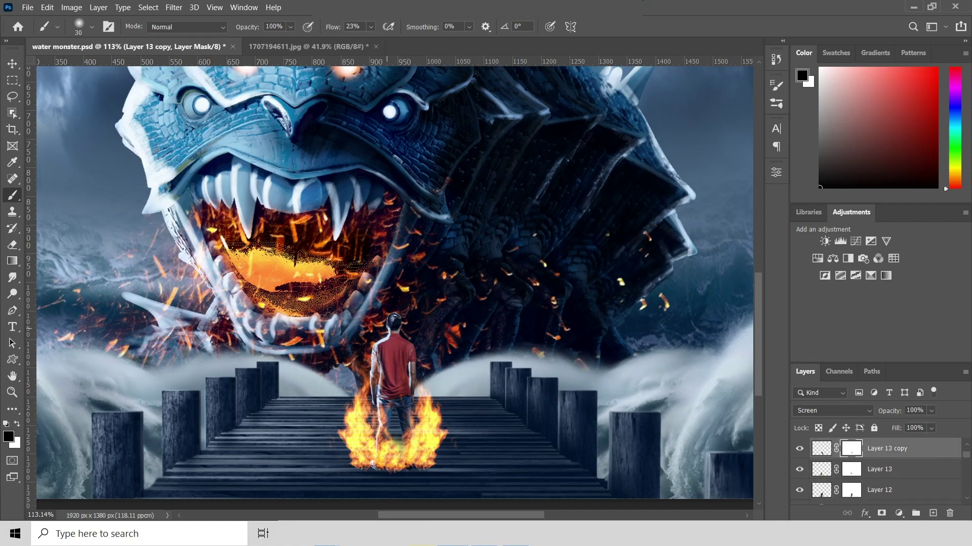
{"action": "scroll", "coordinate": [292, 359], "scroll_direction": "down", "scroll_amount": 2}
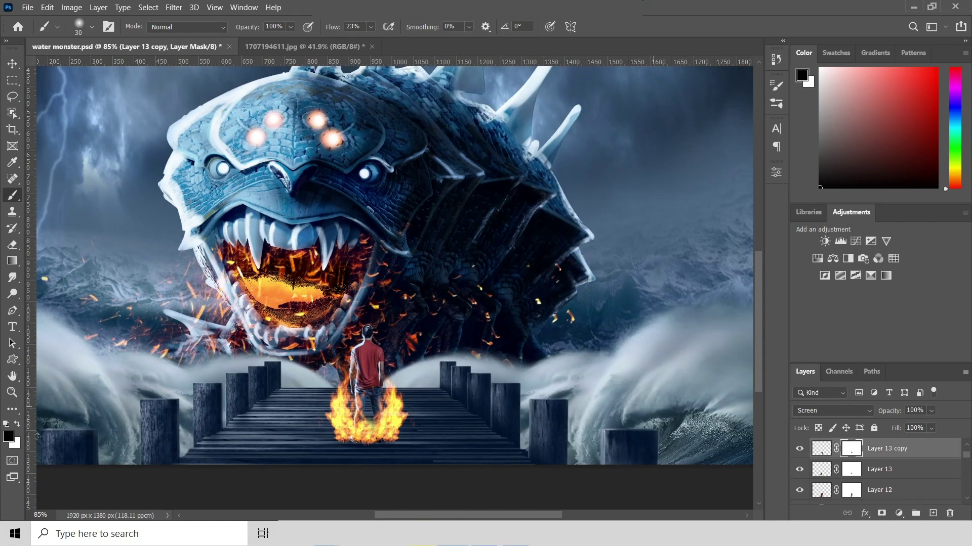
{"action": "key", "text": "alt+bracketleft"}
{"action": "left_click", "coordinate": [870, 241]}
- Pull the curve down to darken, invert its mask, and set it to Luminosity blending
{"action": "left_click_drag", "start_coordinate": [688, 296], "coordinate": [689, 316]}
{"action": "left_click", "coordinate": [776, 172]}
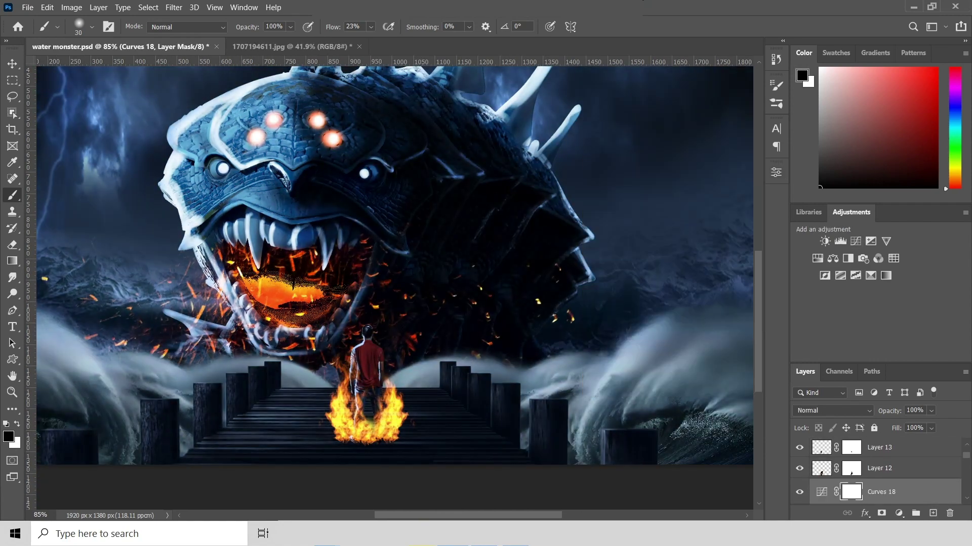
{"action": "key", "text": "ctrl+i"}
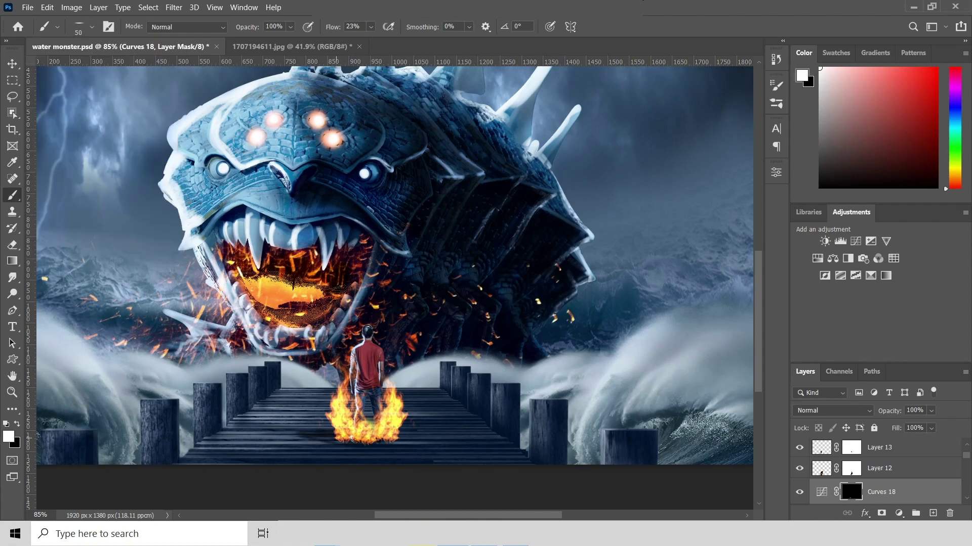
{"action": "left_click", "coordinate": [832, 410]}
{"action": "left_click", "coordinate": [813, 510]}
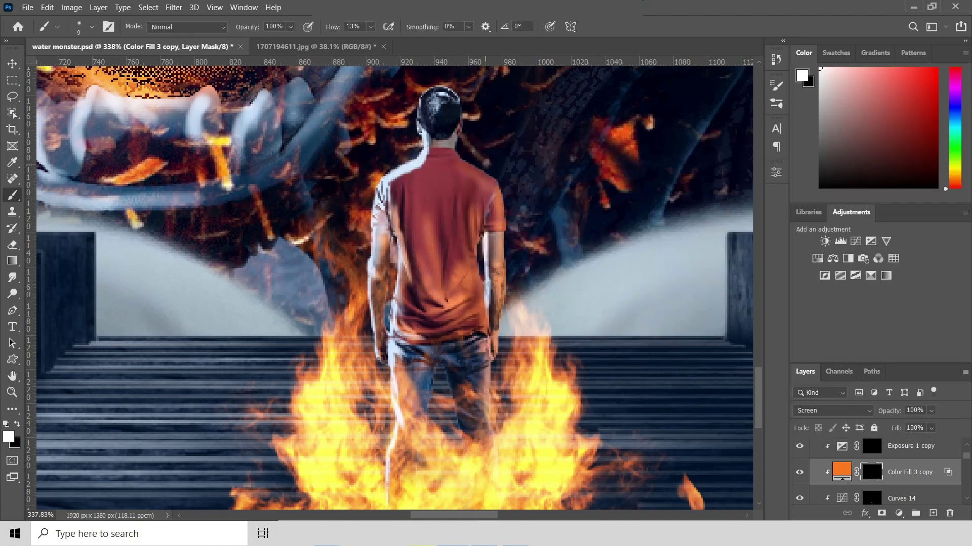
- Paint firelight onto the man's shirt and set the Exposure 1 copy layer to Luminosity
{"action": "left_click_drag", "start_coordinate": [487, 167], "coordinate": [450, 236]}
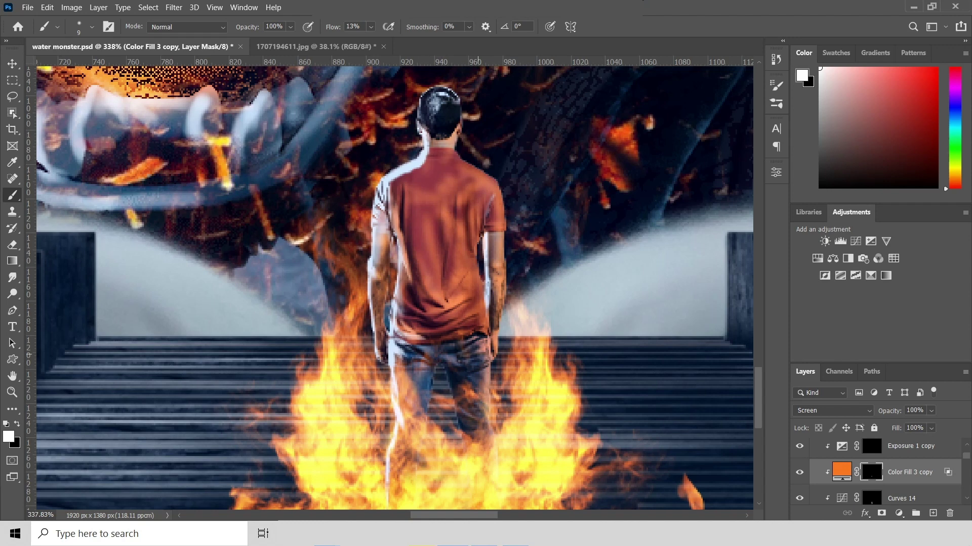
{"action": "key", "text": "alt+bracketright"}
{"action": "key", "text": "shift+alt+y"}
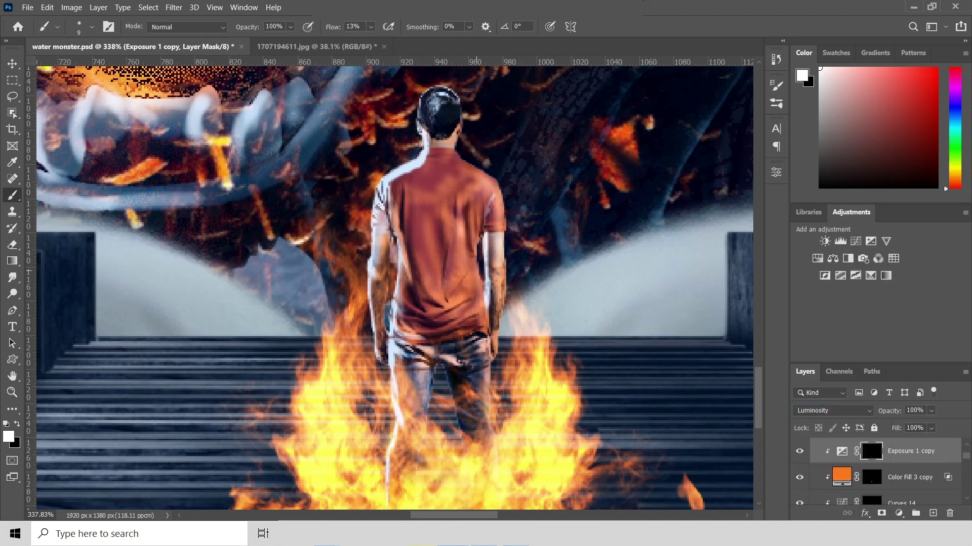
{"action": "left_click_drag", "start_coordinate": [468, 273], "coordinate": [430, 284]}
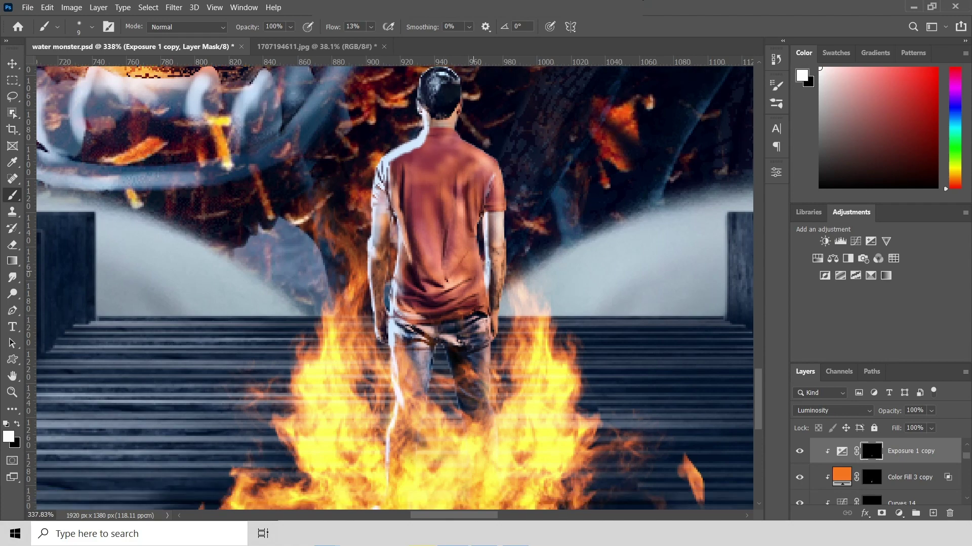
- Confirm the exposure layer's Luminosity blending options and zoom out to the full composite
{"action": "scroll", "coordinate": [467, 273], "scroll_direction": "down", "scroll_amount": 5}
{"action": "key", "text": "ctrl+2"}
{"action": "double_click", "coordinate": [870, 432]}
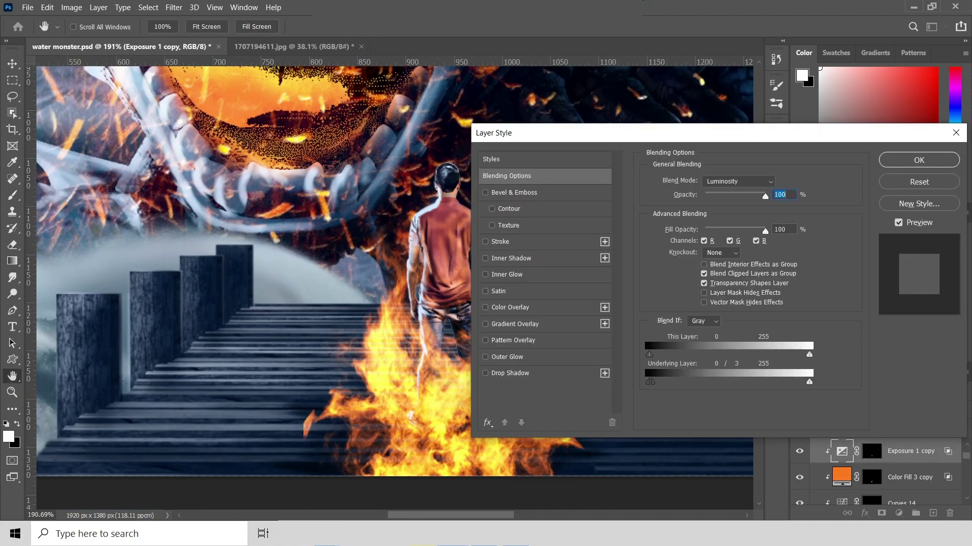
{"action": "key", "text": "Return"}
{"action": "scroll", "coordinate": [441, 284], "scroll_direction": "down", "scroll_amount": 3}
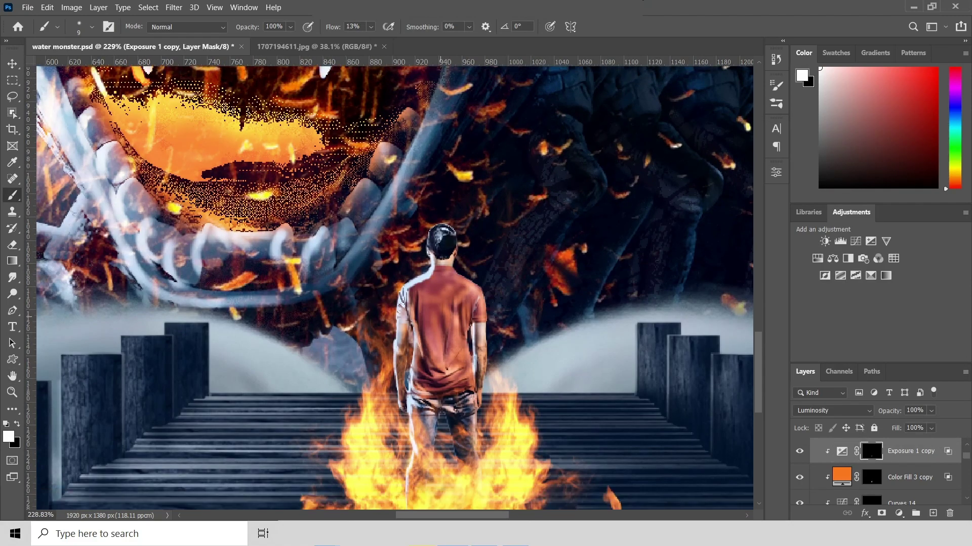
{"action": "scroll", "coordinate": [442, 284], "scroll_direction": "down", "scroll_amount": 3}
{"action": "key", "text": "alt+shift+bracketleft"}
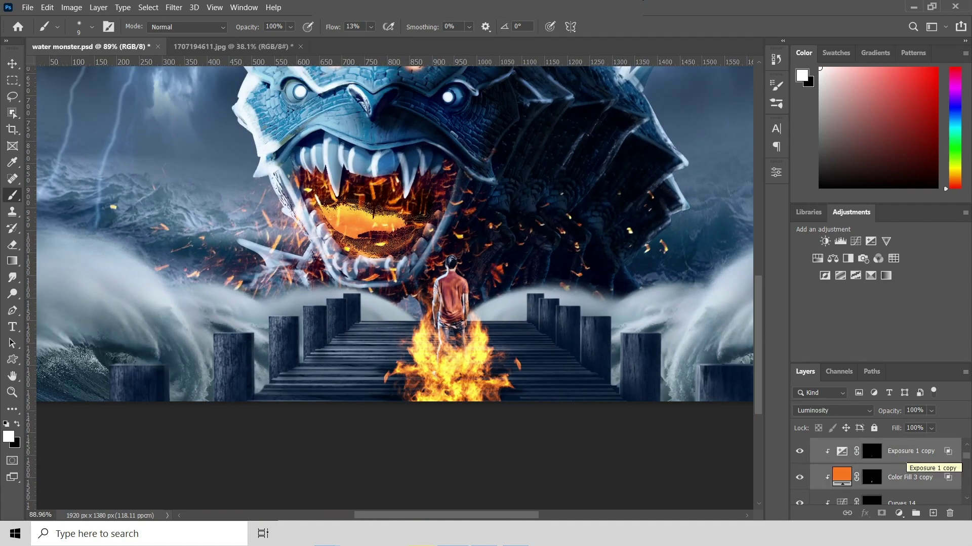
- Duplicate the Exposure and orange Color Fill layers and clip the copies with Ctrl+Alt+G
{"action": "key", "text": "ctrl+j"}
{"action": "key", "text": "ctrl+shift+bracketright"}
{"action": "left_click_drag", "start_coordinate": [861, 457], "coordinate": [859, 473]}
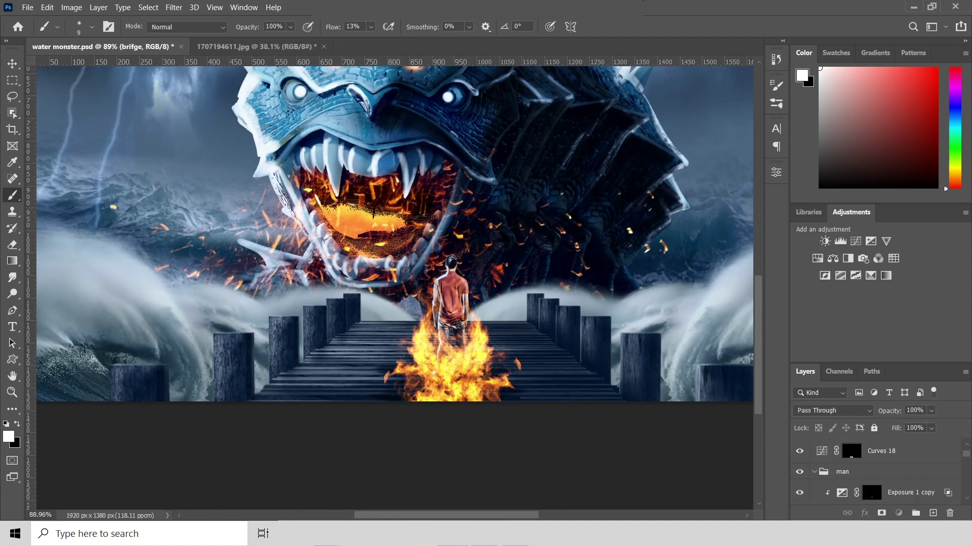
{"action": "key", "text": "ctrl+z"}
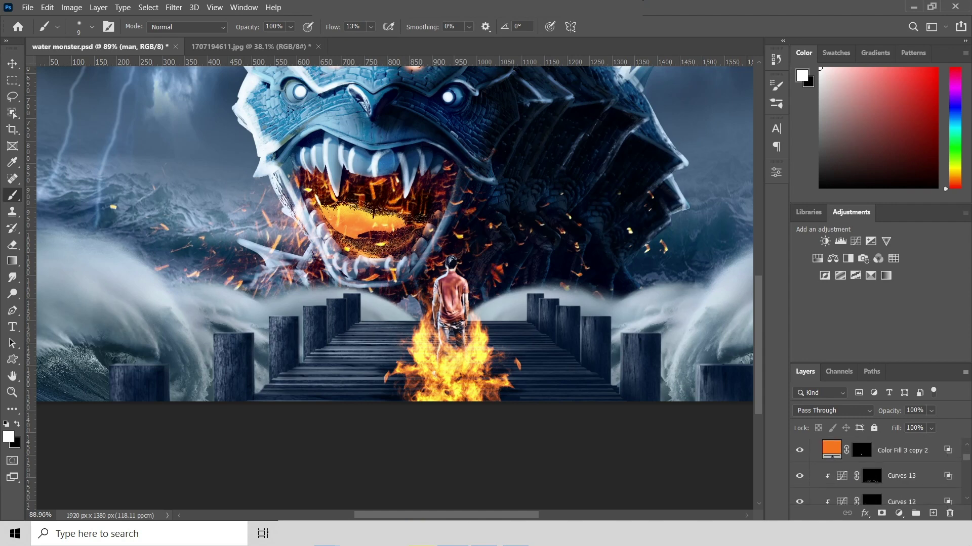
{"action": "key", "text": "ctrl+z"}
{"action": "key", "text": "ctrl+alt+g"}
- Pick a soft round brush for the copies' masks, then add a colorized Hue/Saturation (hue 21, saturation 54) to Layer 7
{"action": "left_click", "coordinate": [92, 27]}
{"action": "left_click", "coordinate": [66, 152]}
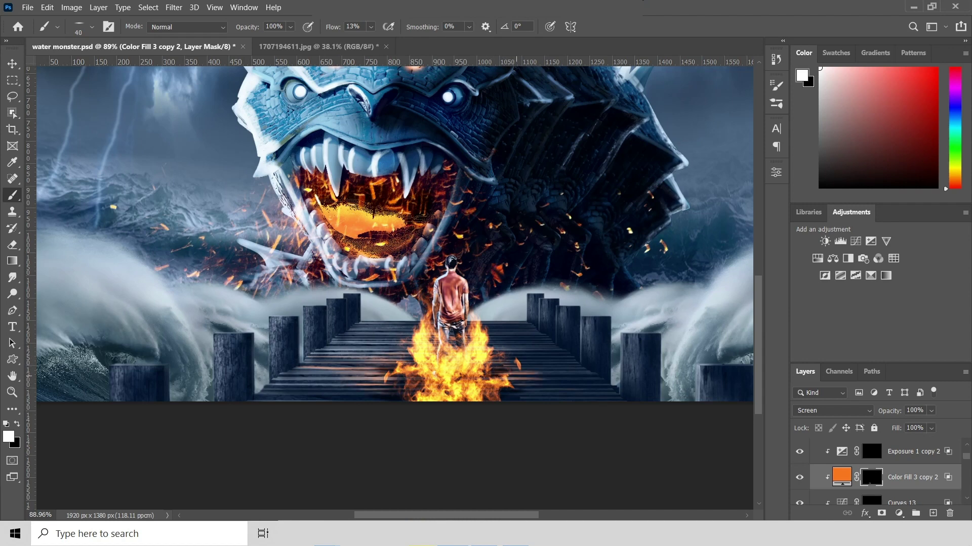
{"action": "left_click", "coordinate": [92, 27]}
{"action": "left_click", "coordinate": [66, 152]}
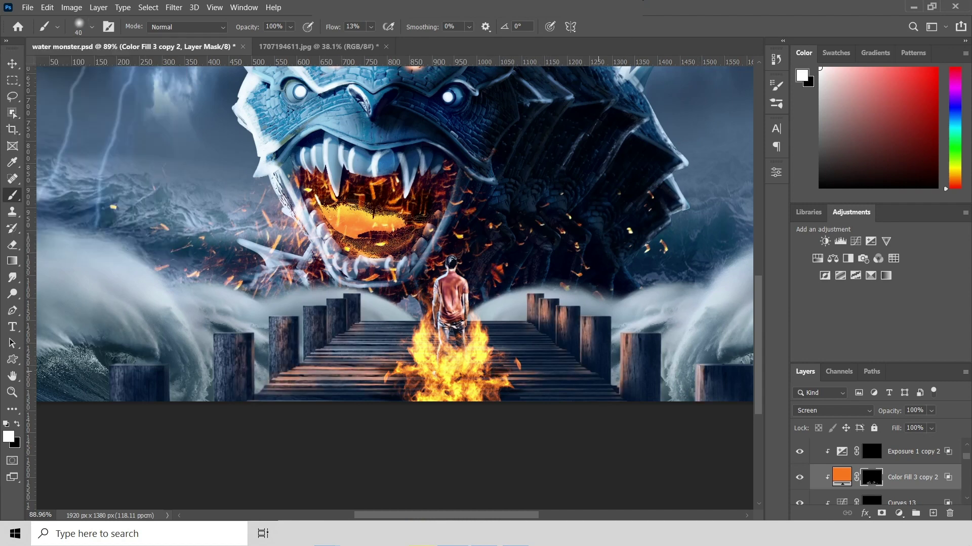
{"action": "key", "text": "alt+bracketright"}
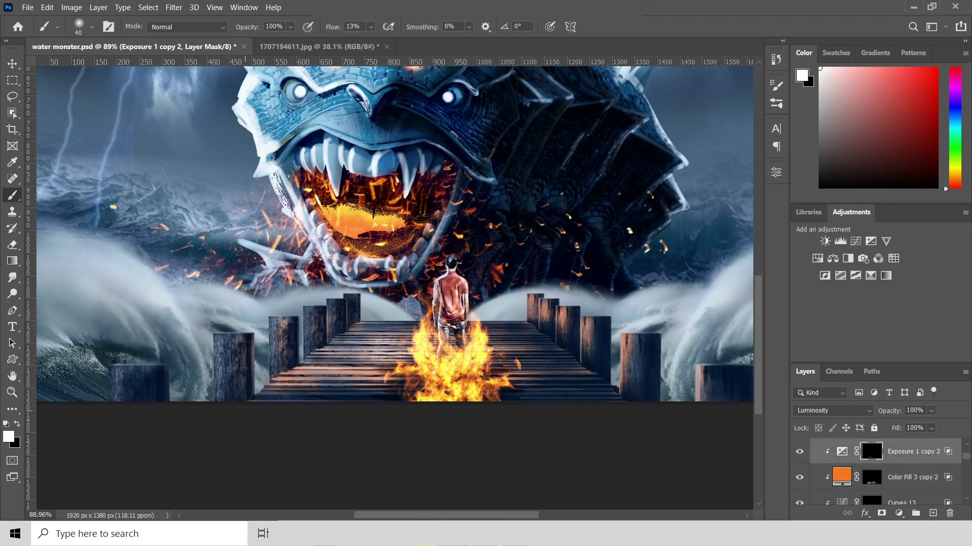
{"action": "key", "text": "alt+bracketleft"}
{"action": "key", "text": "ctrl+0"}
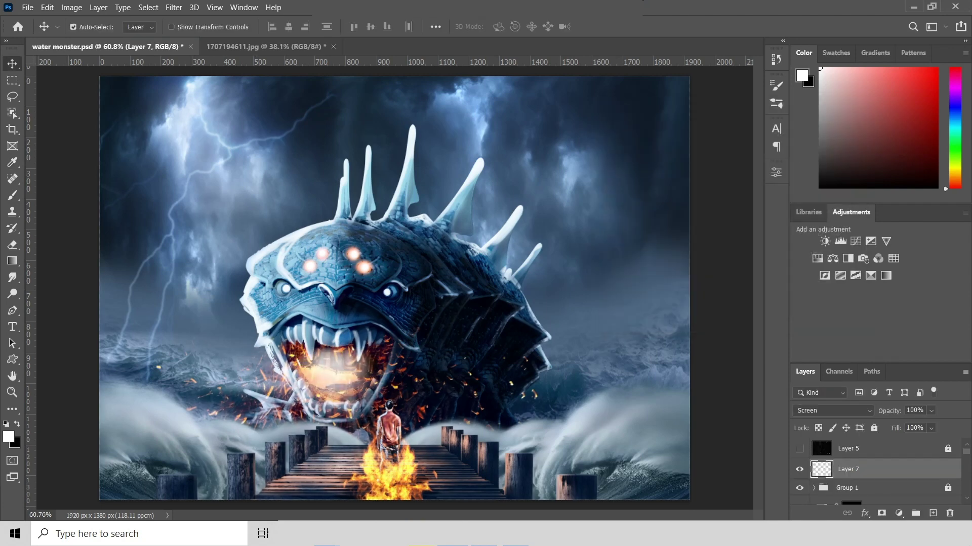
{"action": "key", "text": "ctrl+u"}
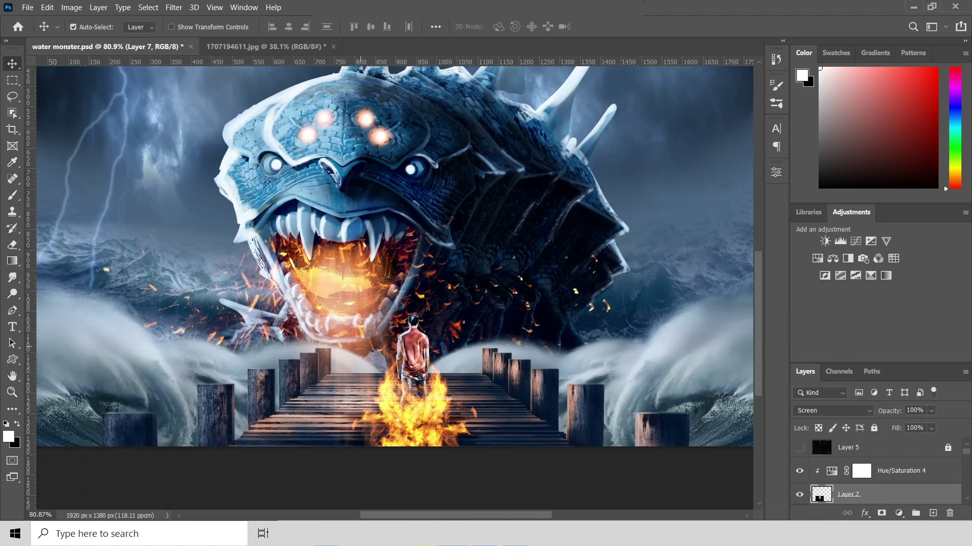
- Warp Layer 7's glow top edge upward over the pier and lower its fill to 60%
{"action": "key", "text": "ctrl+t"}
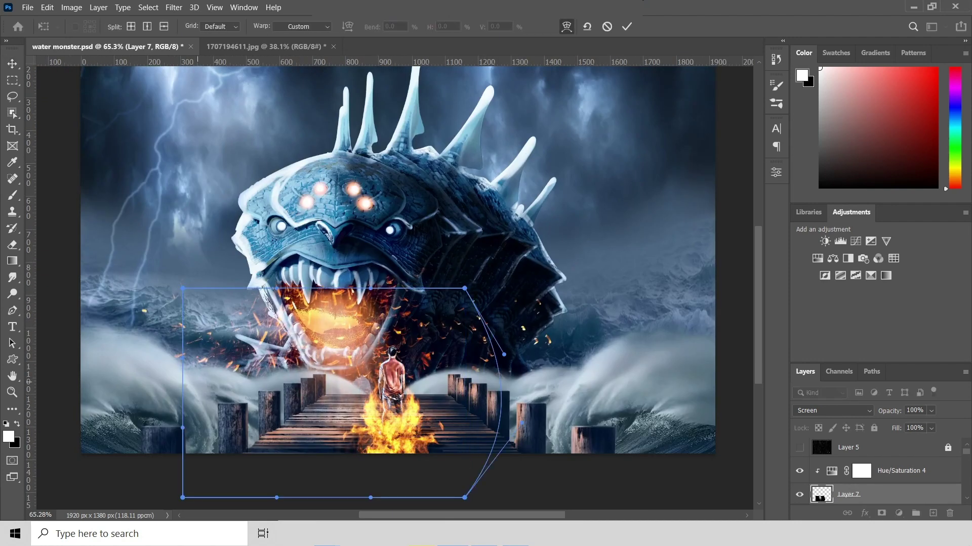
{"action": "left_click_drag", "start_coordinate": [335, 349], "coordinate": [335, 300]}
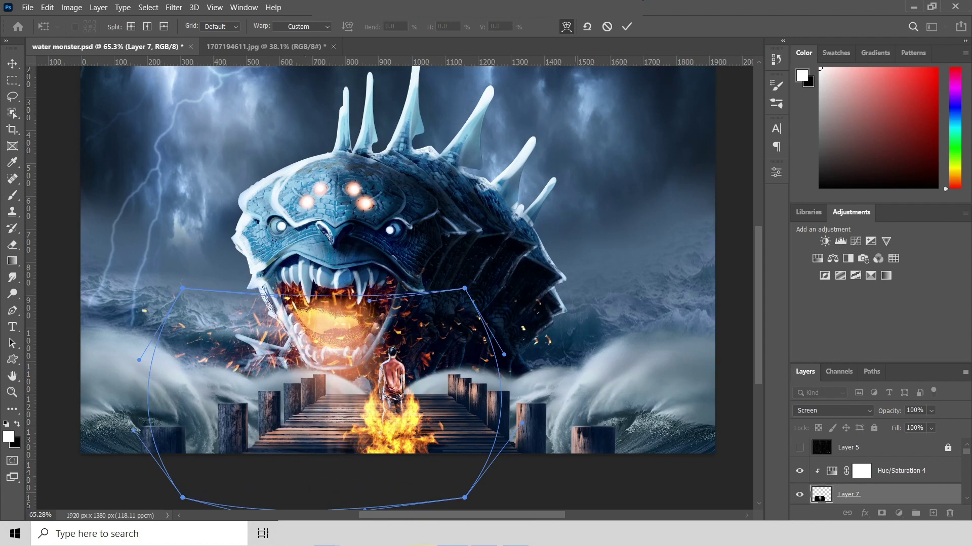
{"action": "key", "text": "Return"}
{"action": "left_click", "coordinate": [931, 428]}
{"action": "left_click_drag", "start_coordinate": [947, 443], "coordinate": [921, 442]}
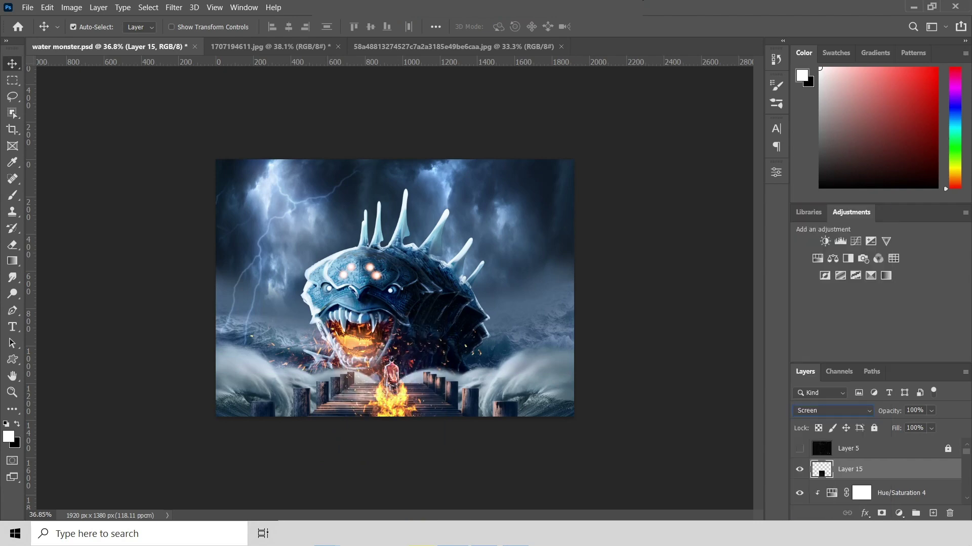
- Scale the flame Layer 15 to 75.63% and add a layer mask to Layer 15 copy
{"action": "key", "text": "ctrl+t"}
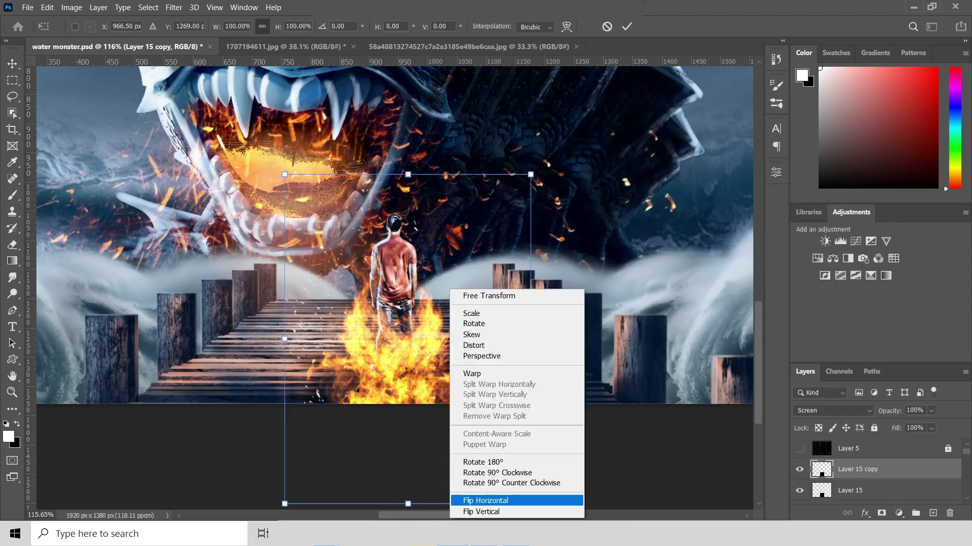
{"action": "key", "text": "b"}
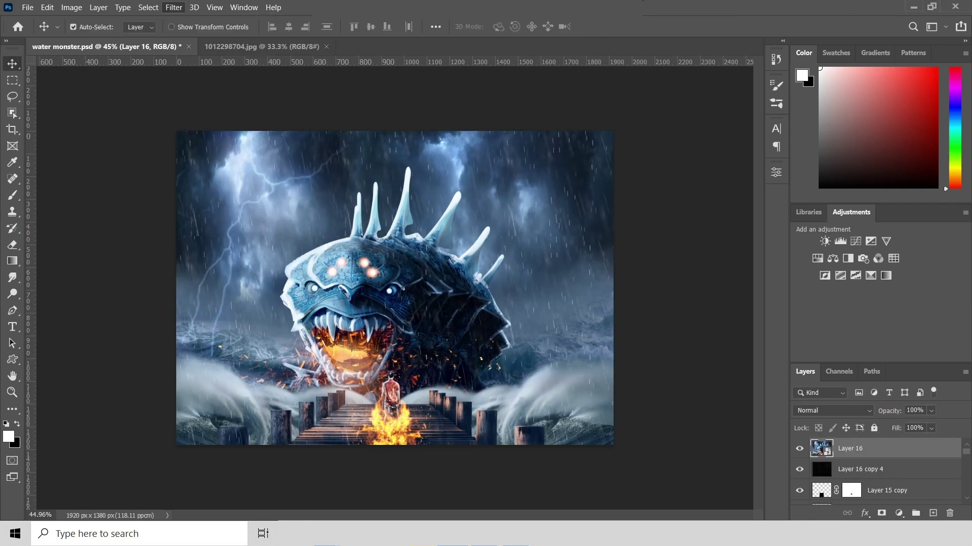
- Apply Camera Raw to Layer 16 with Highlights -30, shadow hue 226 and vignetting -16
{"action": "key", "text": "ctrl+shift+a"}
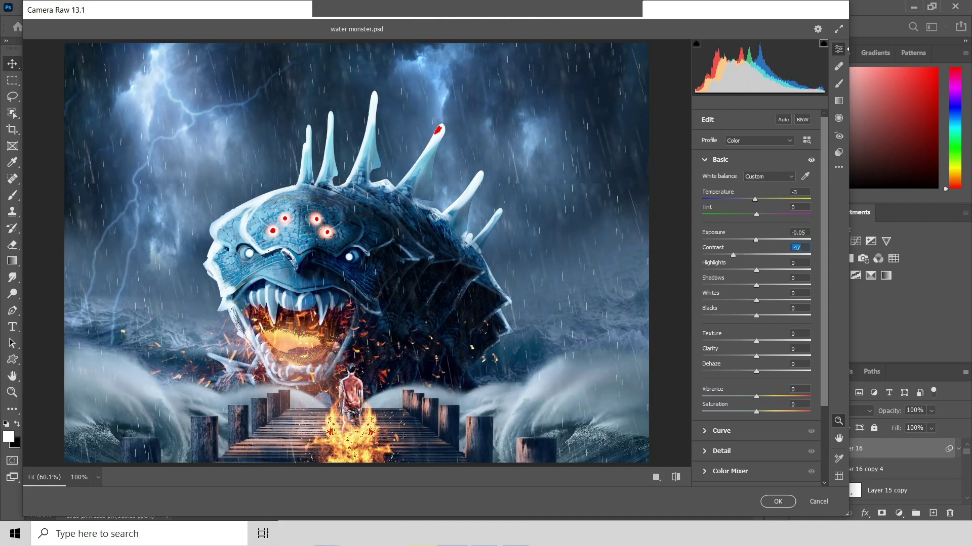
{"action": "key", "text": "Tab"}
{"action": "type", "text": "-30"}
{"action": "key", "text": "Return"}
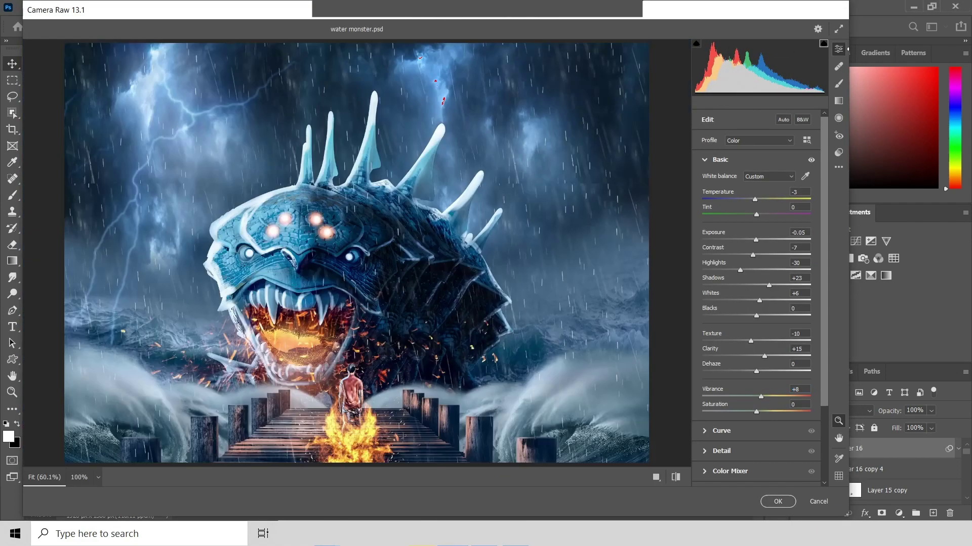
{"action": "type", "text": "1226"}
{"action": "key", "text": "Tab"}
{"action": "type", "text": "10"}
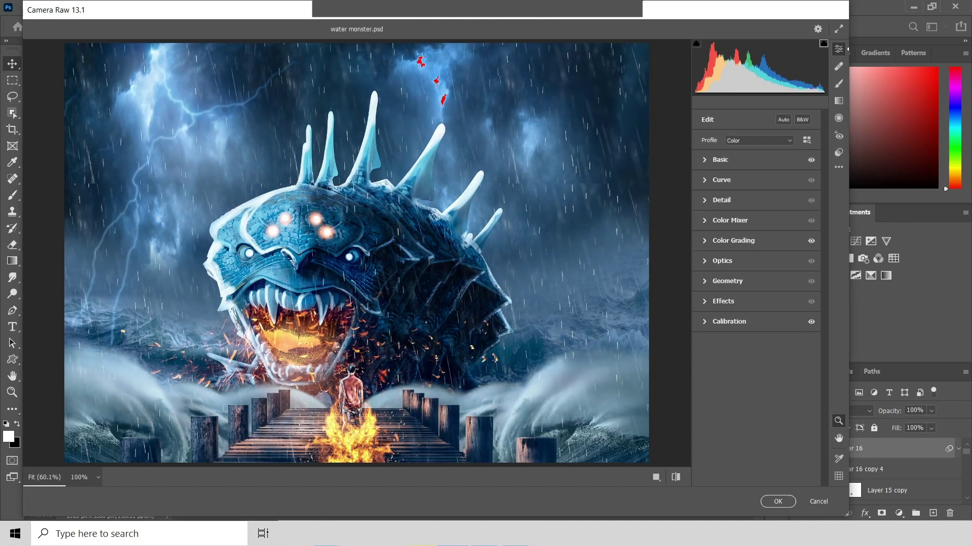
{"action": "type", "text": "32"}
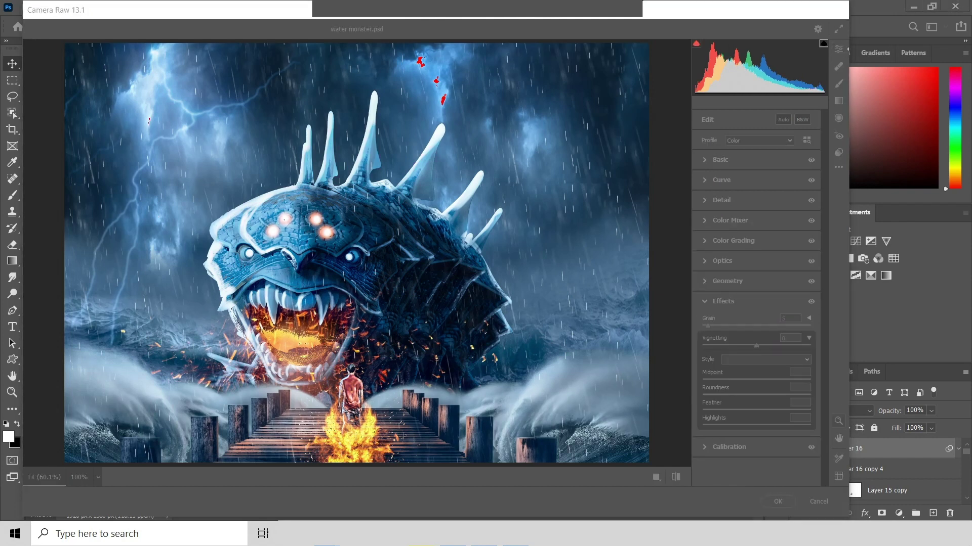
{"action": "type", "text": "-10"}
{"action": "key", "text": "Down"}
{"action": "key", "text": "Down"}
{"action": "key", "text": "Down"}
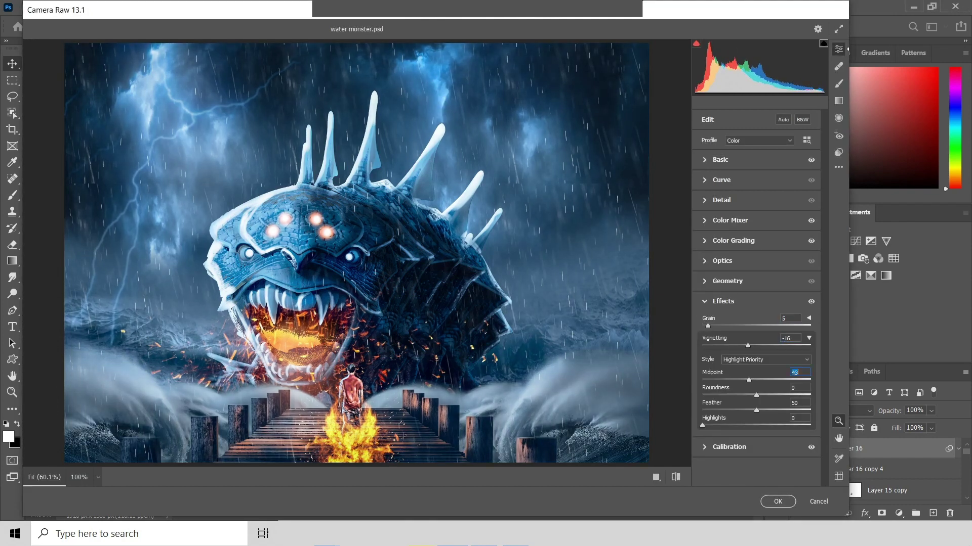
{"action": "key", "text": "Return"}
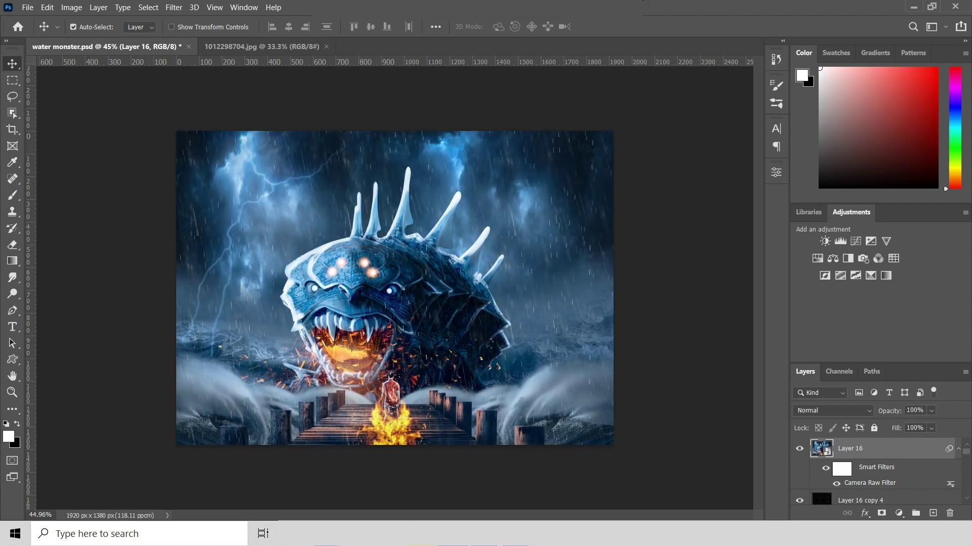
- Add a colorized cyan Hue/Saturation layer (hue 188, saturation 52, lightness +26) with its mask inverted to black
{"action": "left_click", "coordinate": [818, 258]}
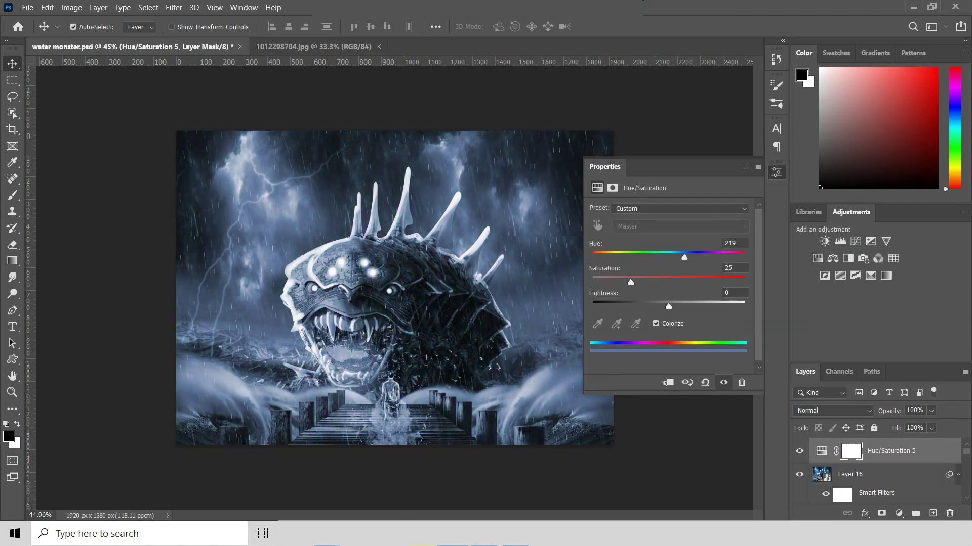
{"action": "left_click_drag", "start_coordinate": [652, 258], "coordinate": [685, 258]}
{"action": "mouse_move", "coordinate": [631, 282]}
{"action": "left_mouse_down"}
{"action": "mouse_move", "coordinate": [668, 282]}
{"action": "mouse_move", "coordinate": [681, 306]}
{"action": "left_mouse_up"}
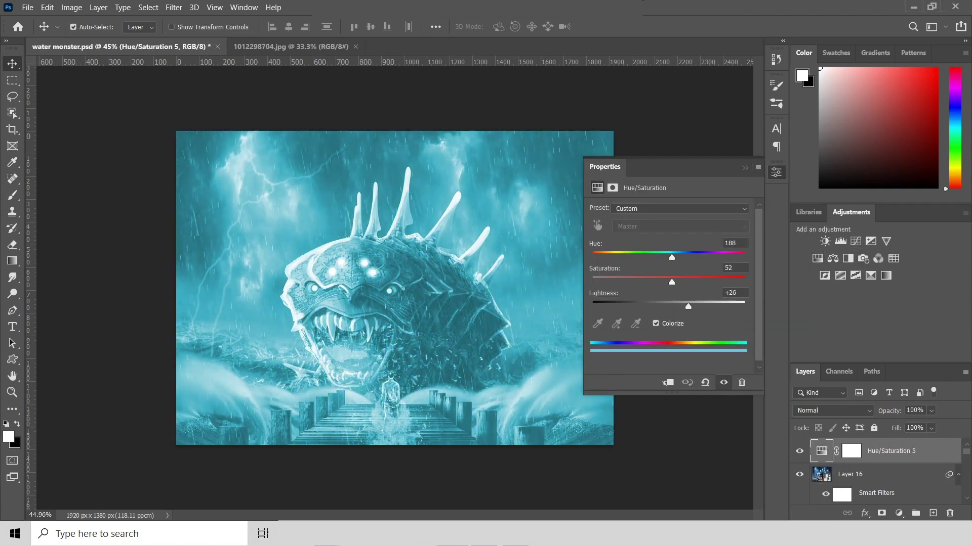
{"action": "left_click", "coordinate": [851, 451]}
{"action": "key", "text": "ctrl+i"}
{"action": "key", "text": "b"}
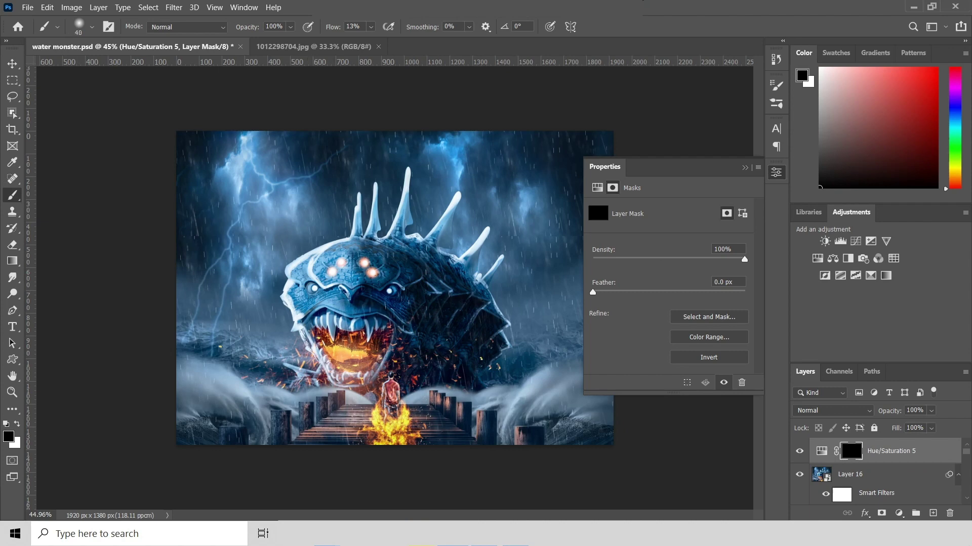
{"action": "left_click", "coordinate": [775, 172]}
{"action": "scroll", "coordinate": [318, 303], "scroll_direction": "up", "scroll_amount": 5}
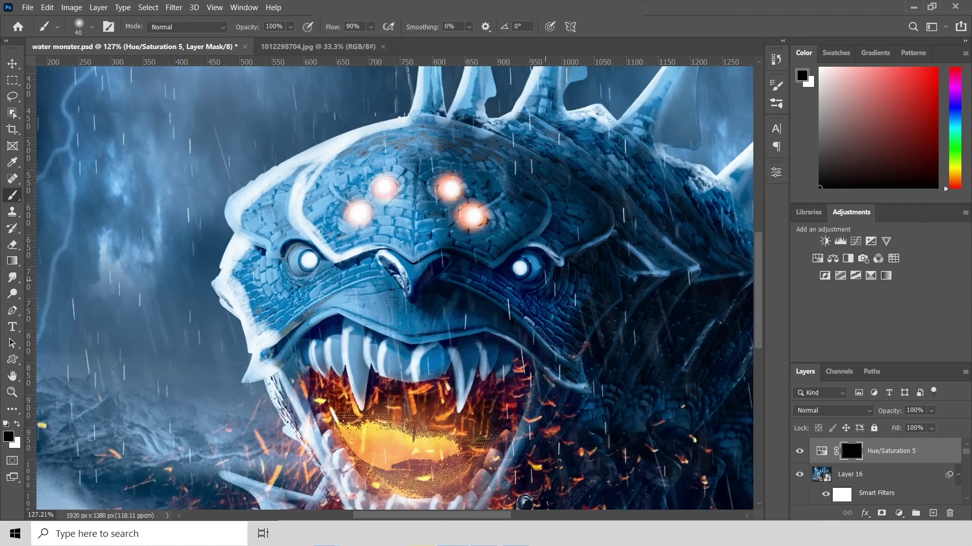